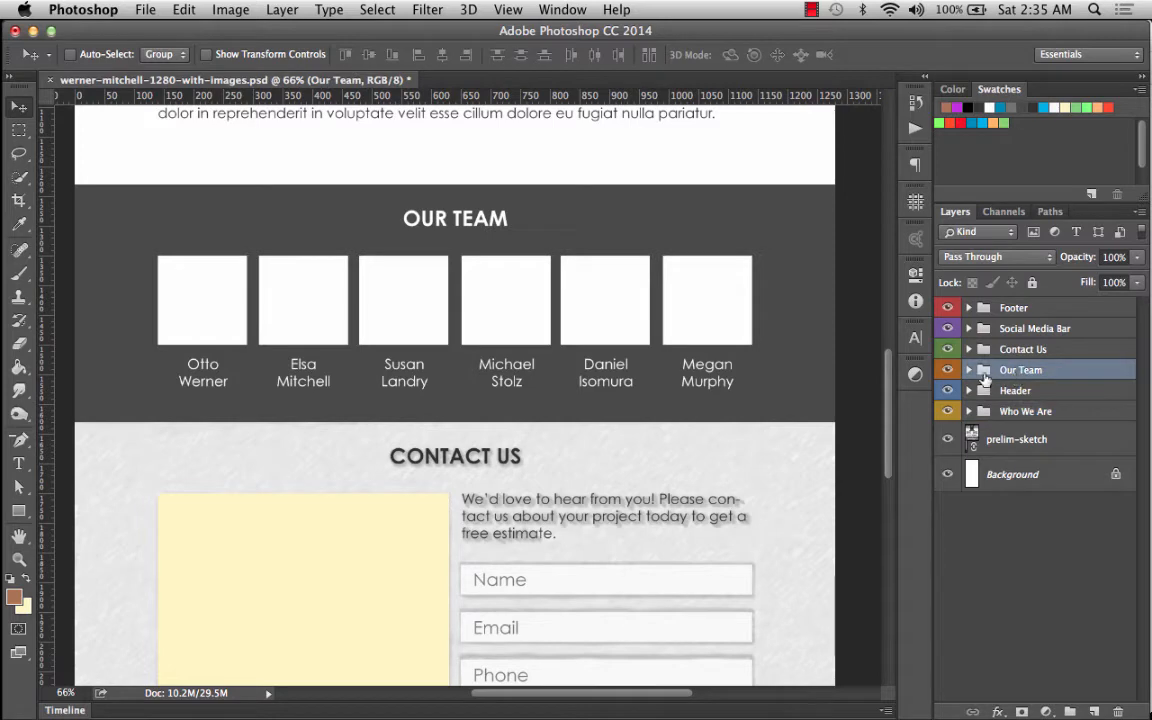
{"action": "left_click", "coordinate": [967, 370]}
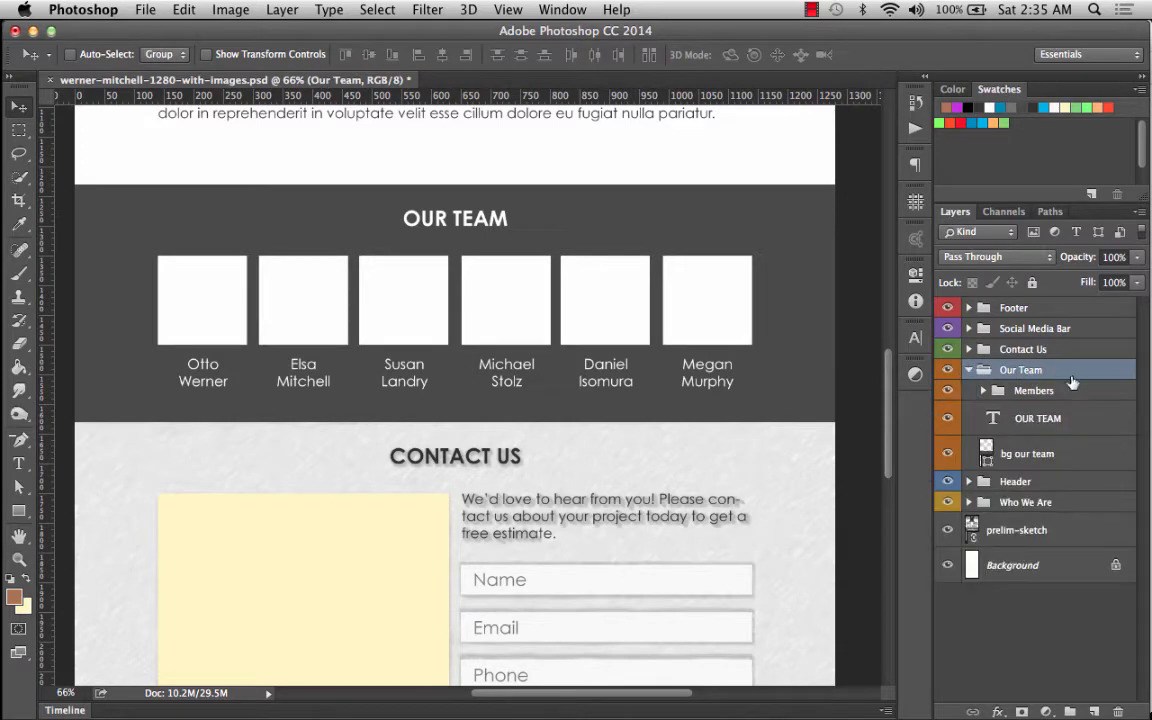
{"action": "left_click", "coordinate": [984, 391]}
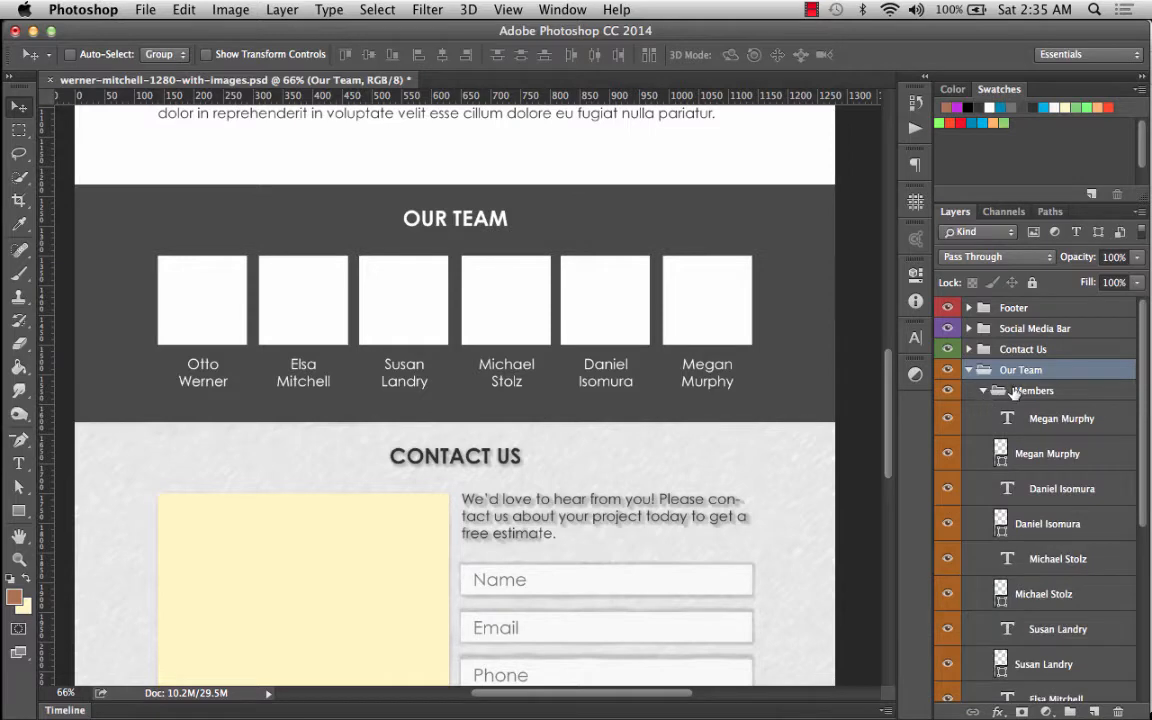
{"action": "scroll", "coordinate": [1015, 393], "scroll_direction": "down", "scroll_amount": 2}
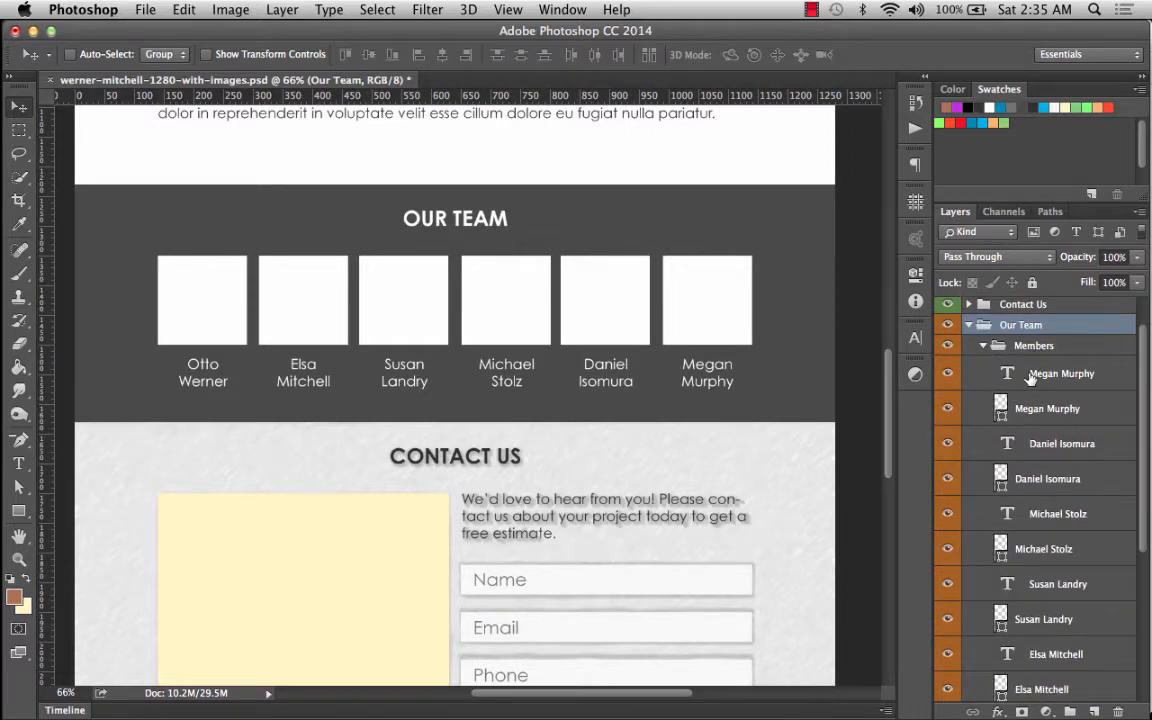
{"action": "scroll", "coordinate": [1088, 598], "scroll_direction": "down", "scroll_amount": 7}
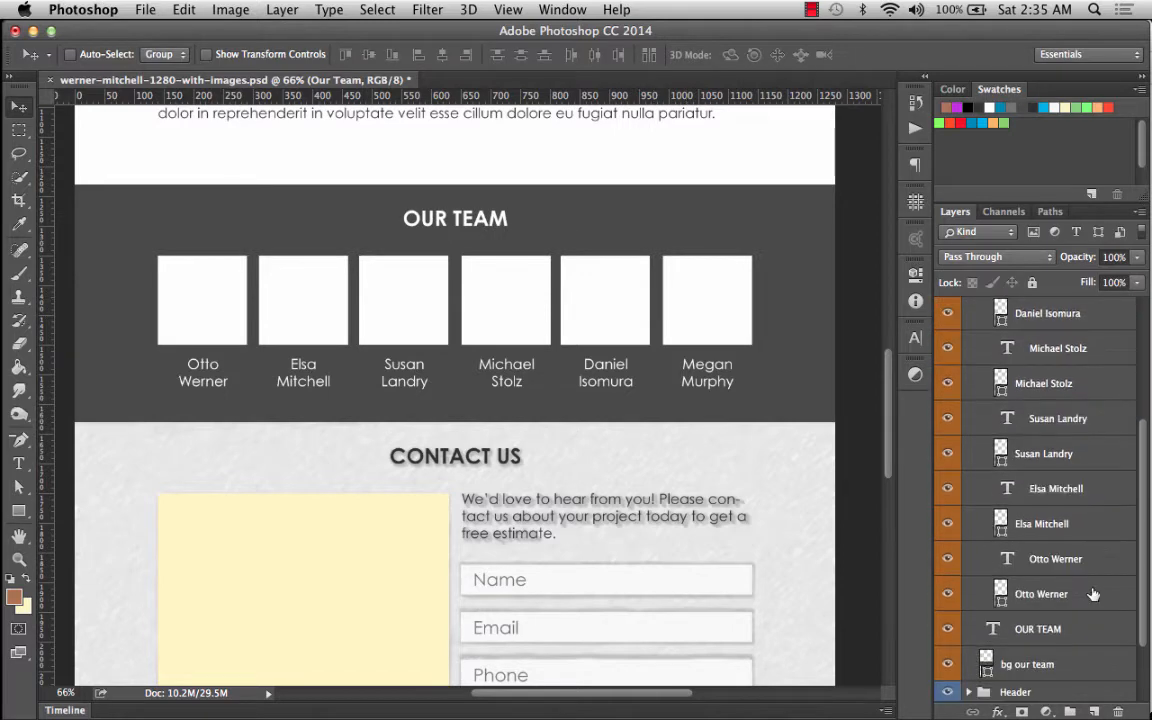
{"action": "left_click", "coordinate": [1030, 590]}
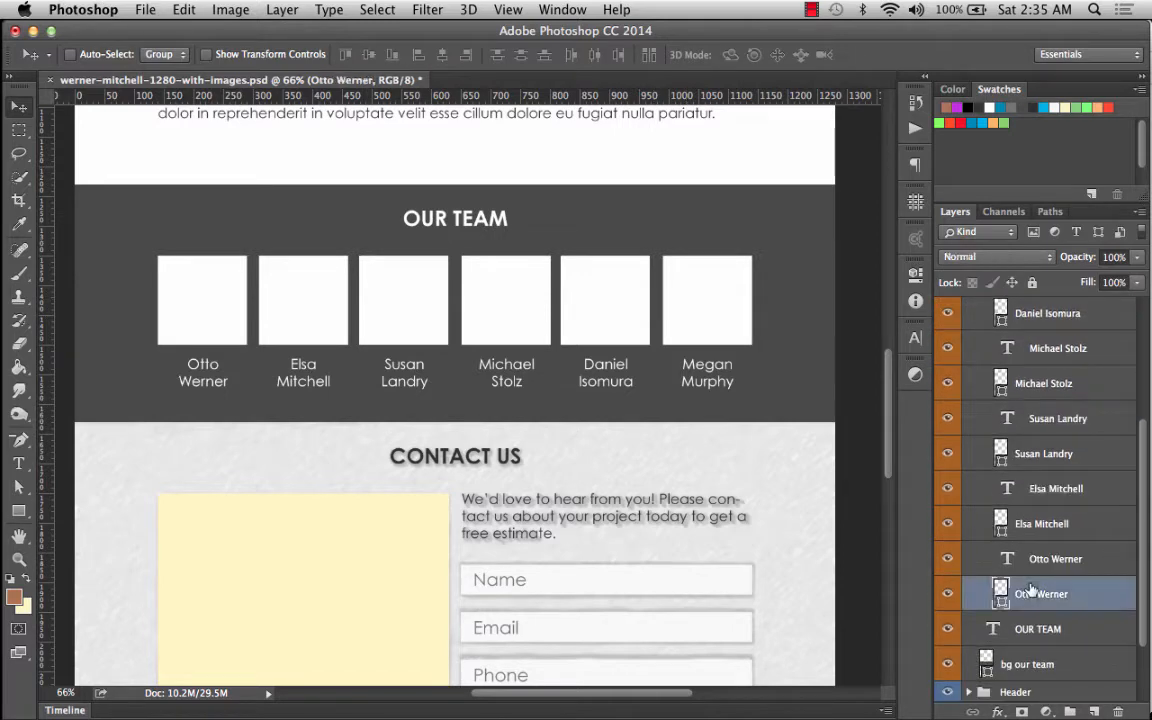
Place linked otto.jpg from the team members folder, accepting the Camera Raw settings.
{"action": "left_click", "coordinate": [136, 8]}
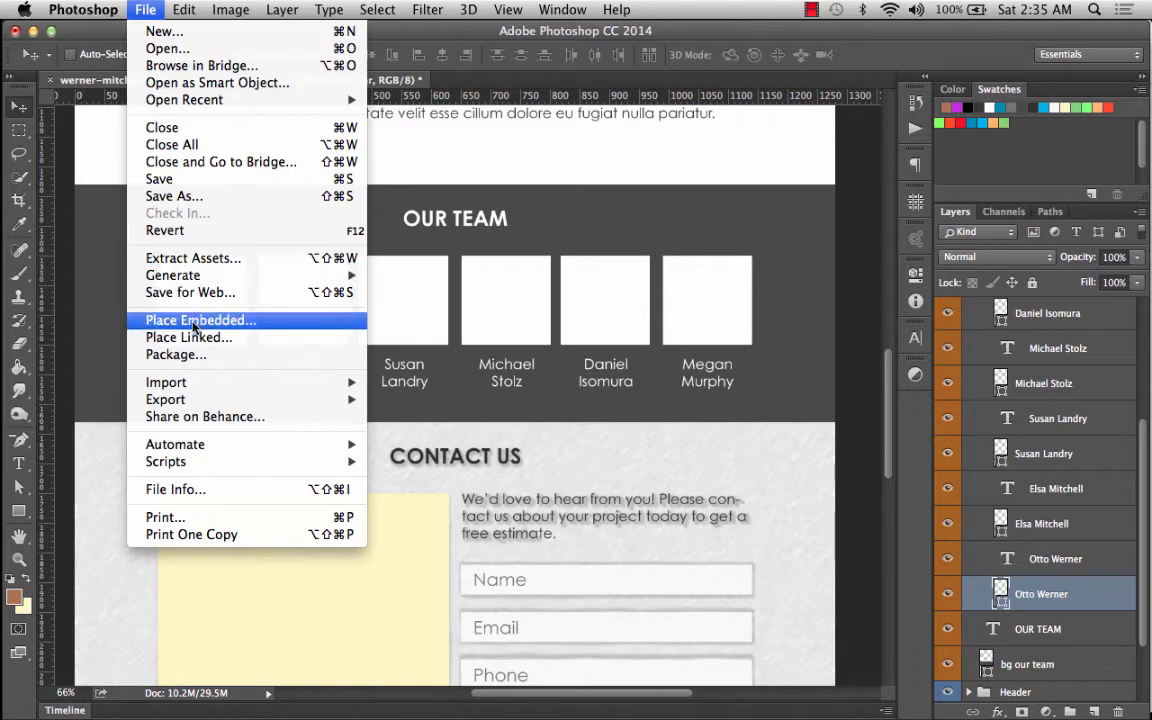
{"action": "left_click", "coordinate": [189, 337]}
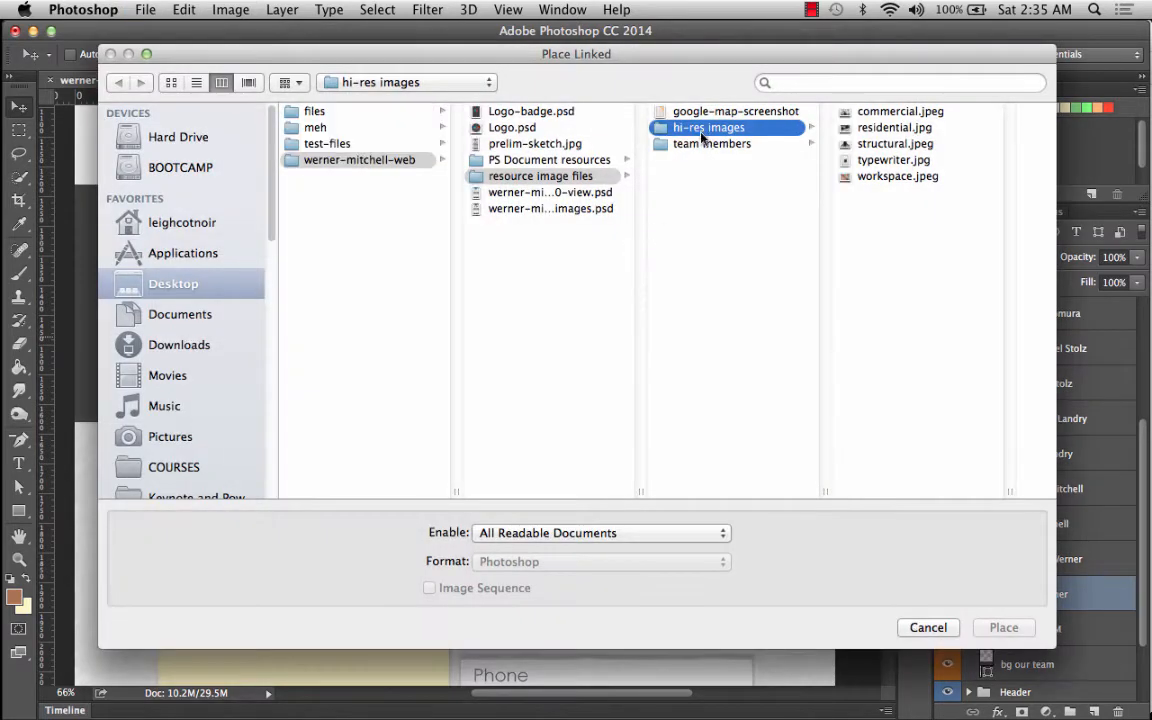
{"action": "left_click", "coordinate": [706, 146]}
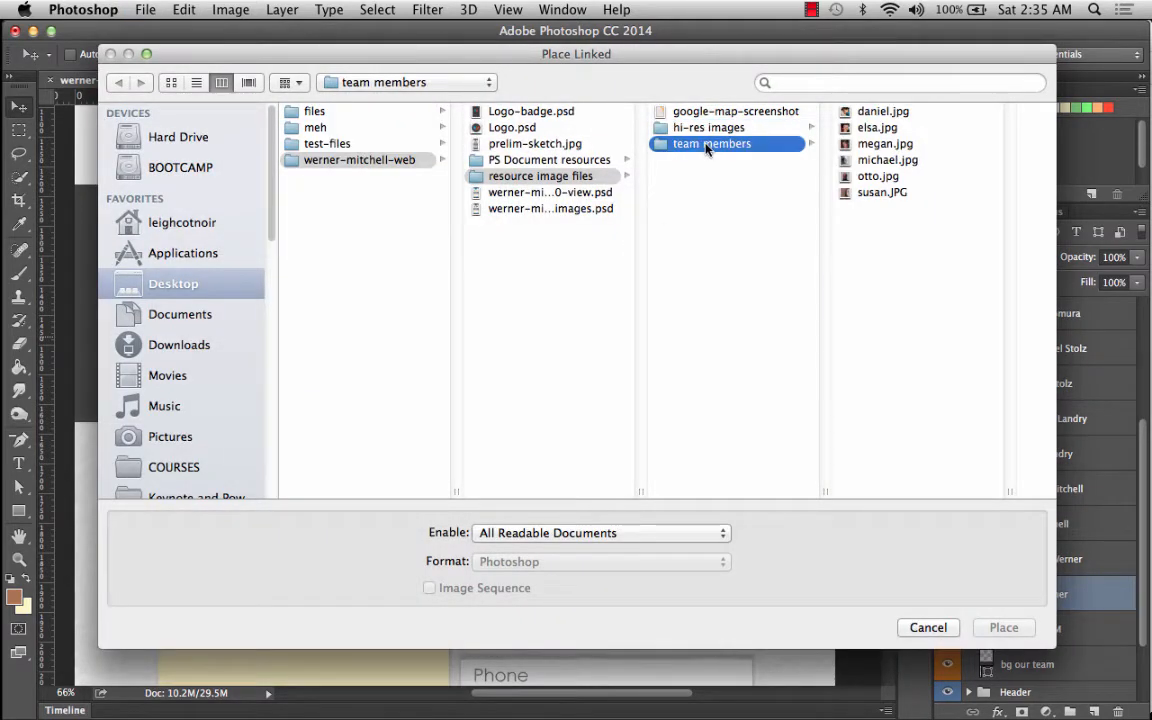
{"action": "left_click", "coordinate": [877, 175]}
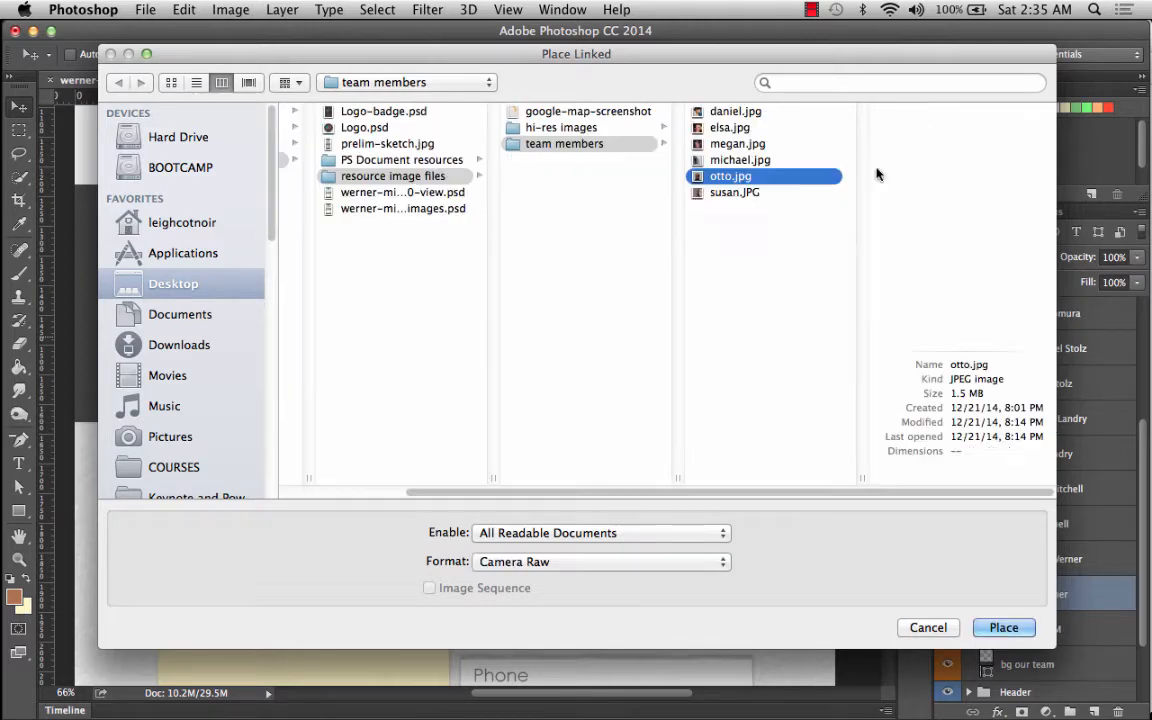
{"action": "left_click", "coordinate": [1005, 628]}
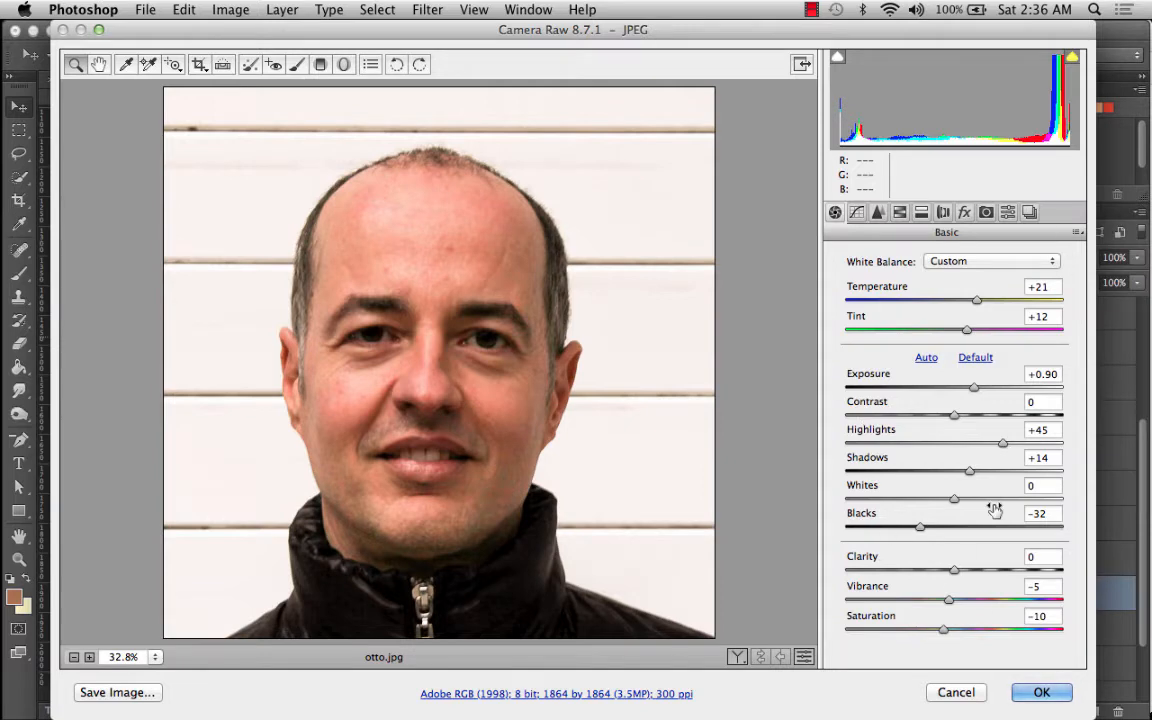
{"action": "left_click", "coordinate": [1041, 692]}
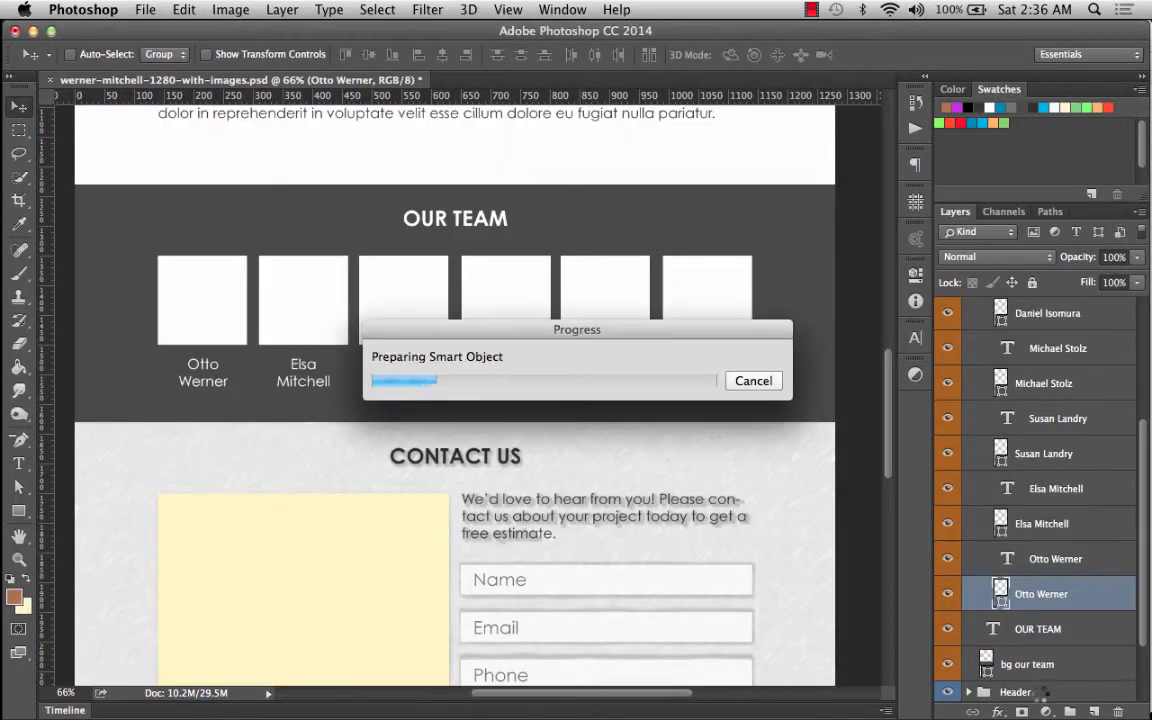
Move the otto photo onto the first team frame, commit the placement and clip it into the frame layer.
{"action": "left_click_drag", "start_coordinate": [540, 432], "coordinate": [355, 425]}
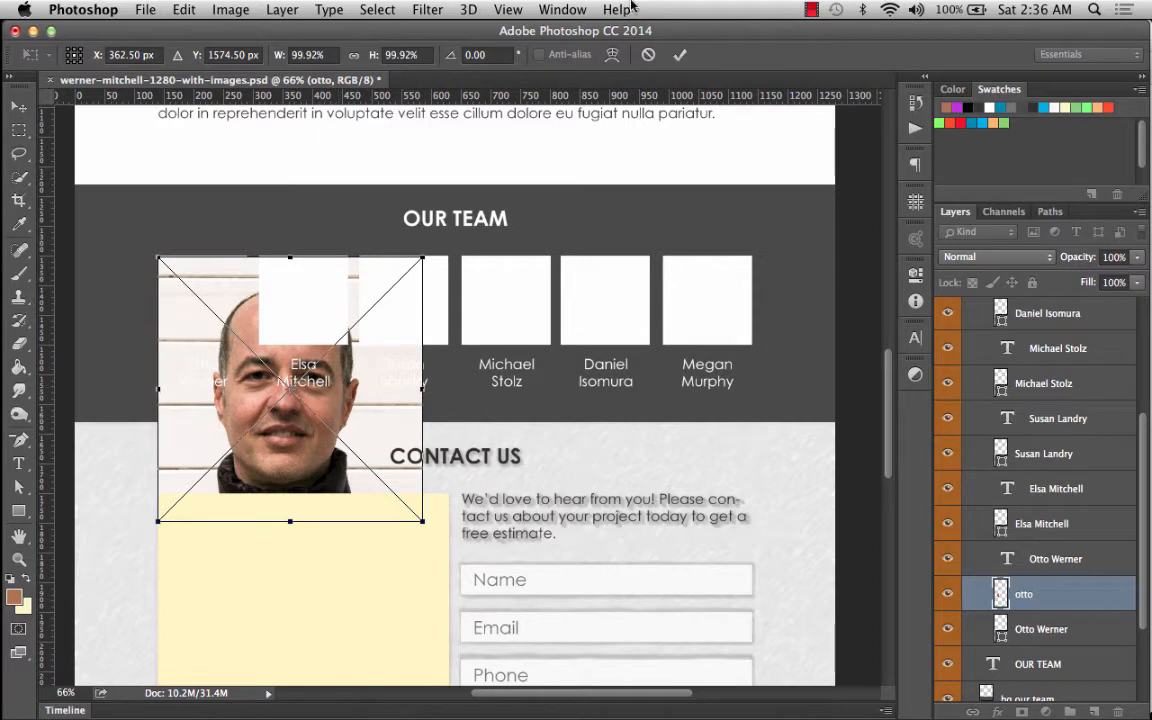
{"action": "left_click_drag", "start_coordinate": [203, 367], "coordinate": [203, 364]}
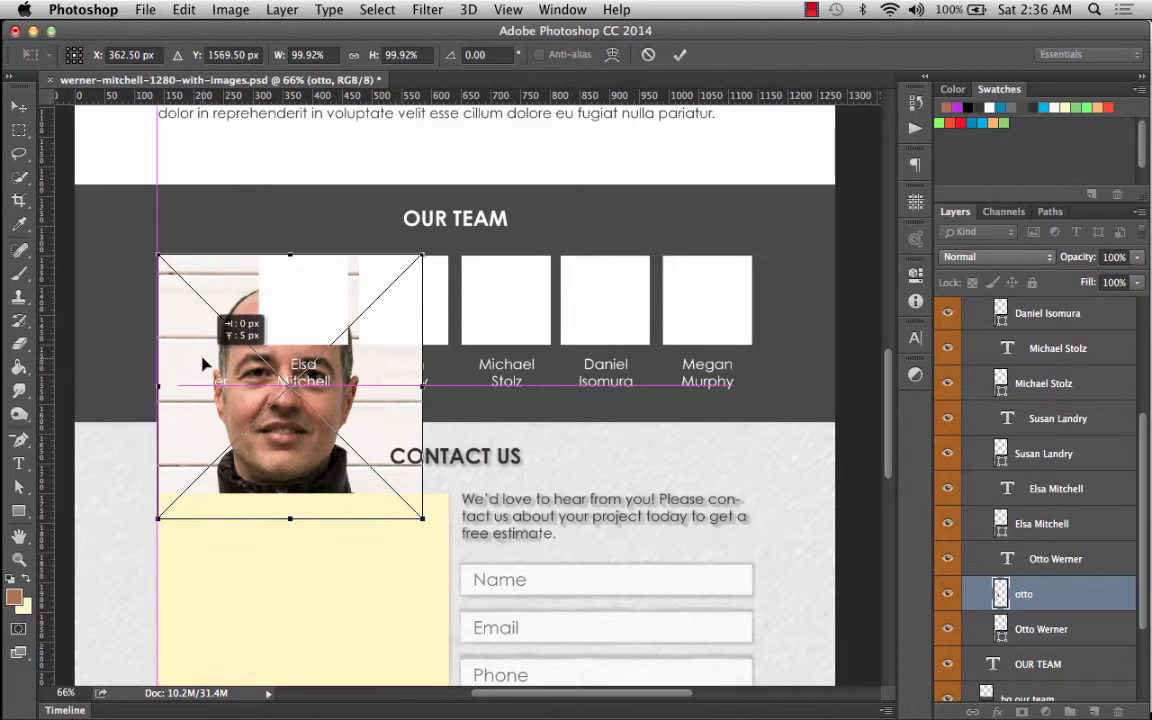
{"action": "key", "text": "Return"}
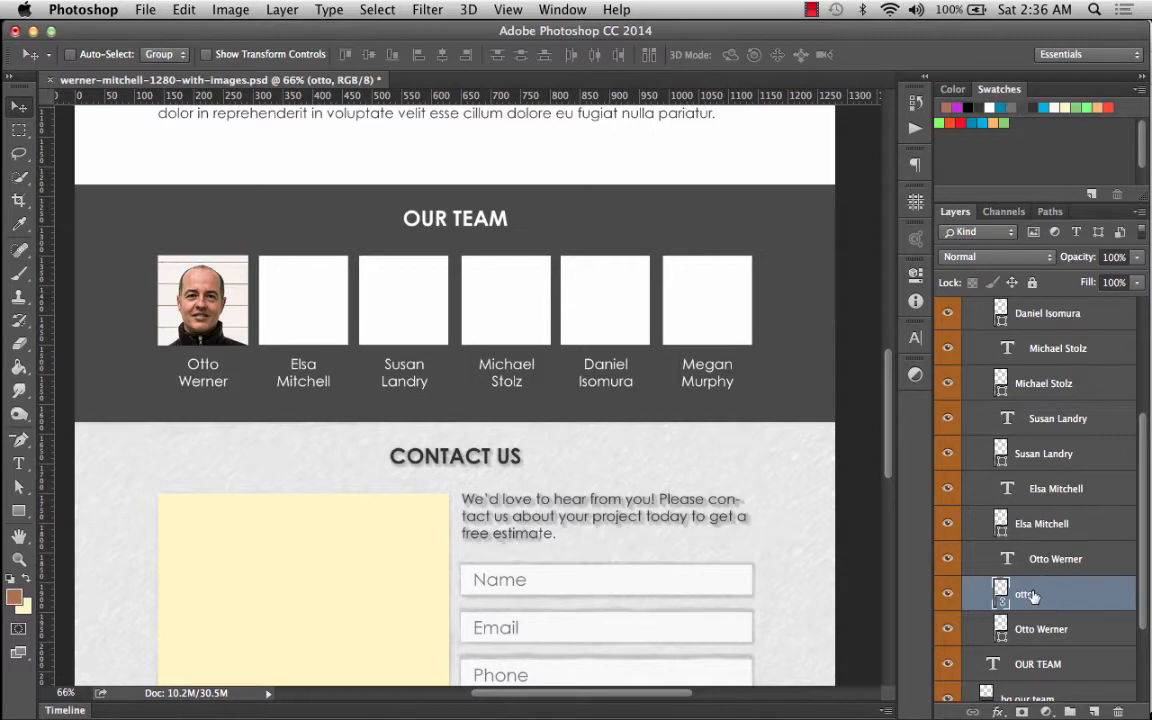
{"action": "key", "text": "super+alt+g"}
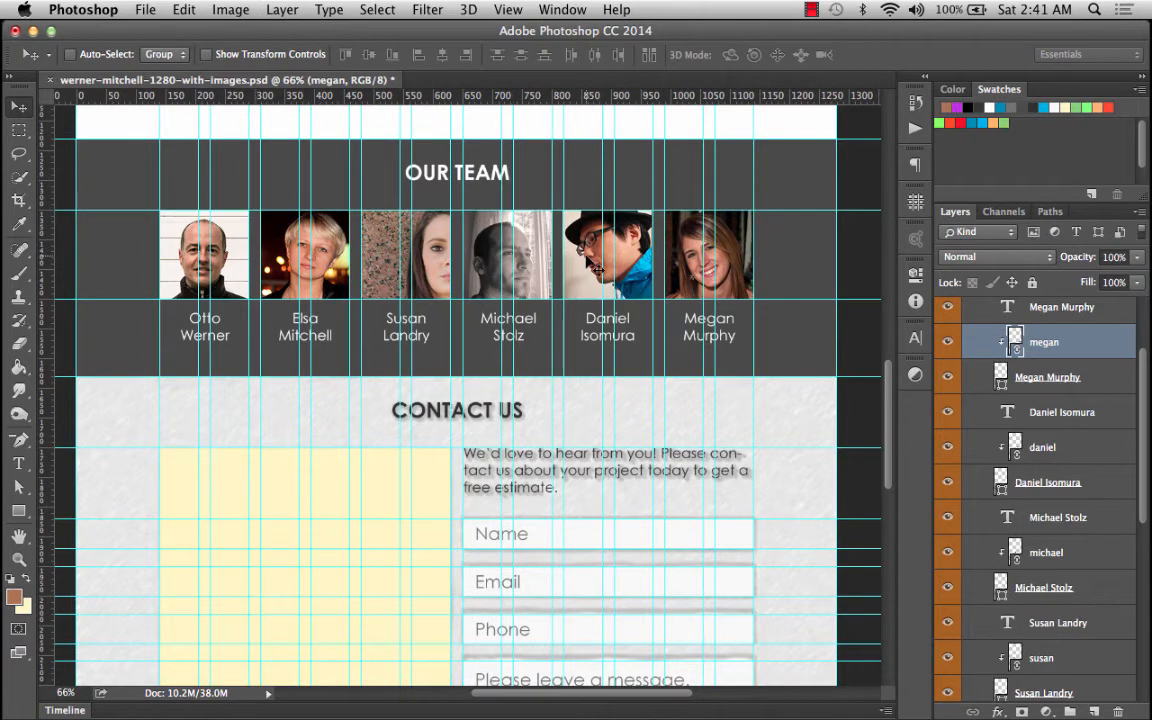
Select the bg our team layer and place linked workspace.jpeg from the hi-res images folder.
{"action": "scroll", "coordinate": [1037, 360], "scroll_direction": "up", "scroll_amount": 3}
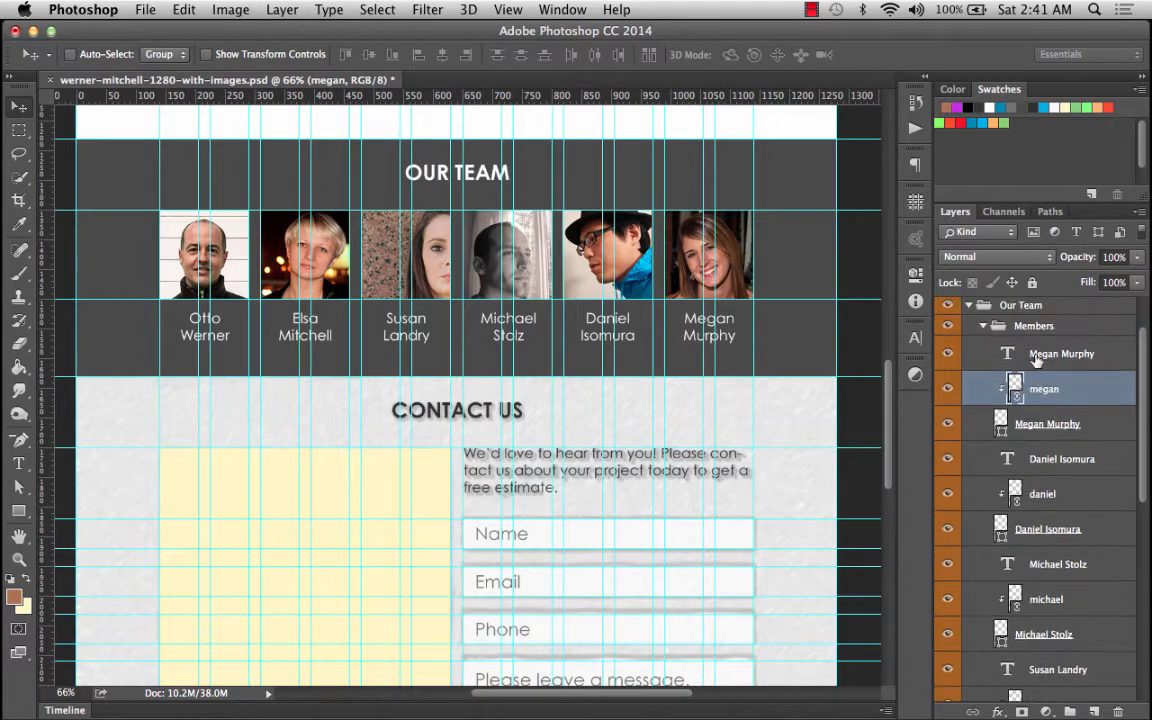
{"action": "left_click", "coordinate": [984, 363]}
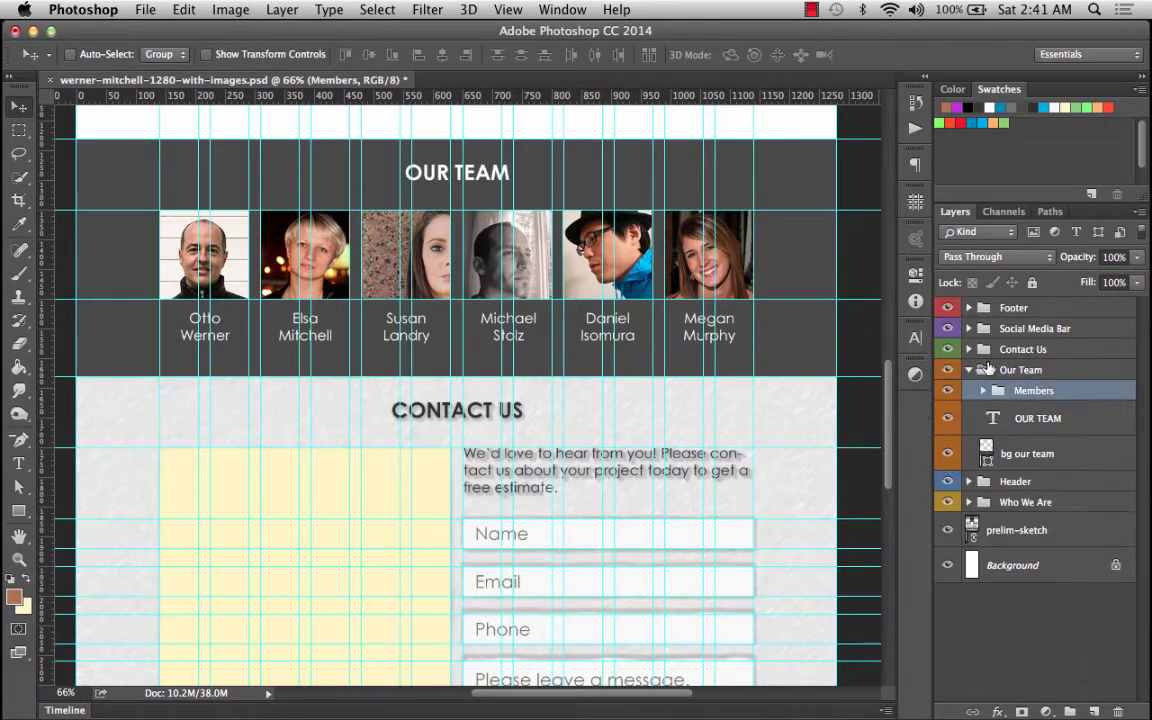
{"action": "left_click", "coordinate": [1005, 450]}
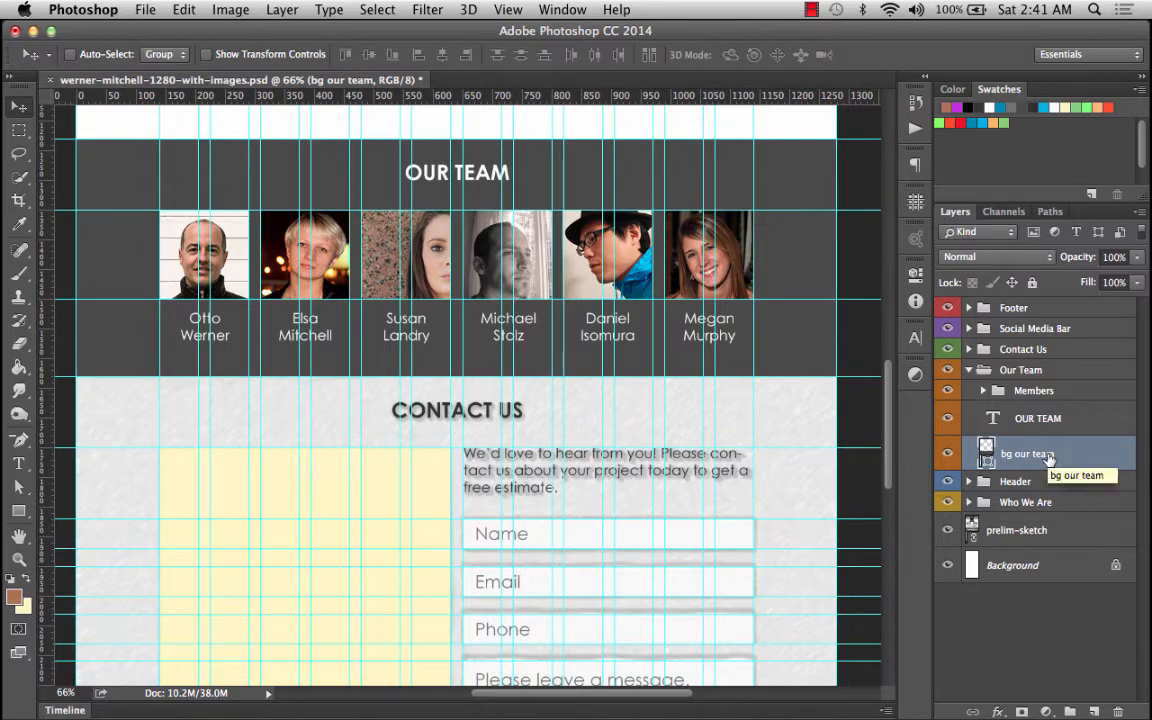
{"action": "left_click", "coordinate": [148, 10]}
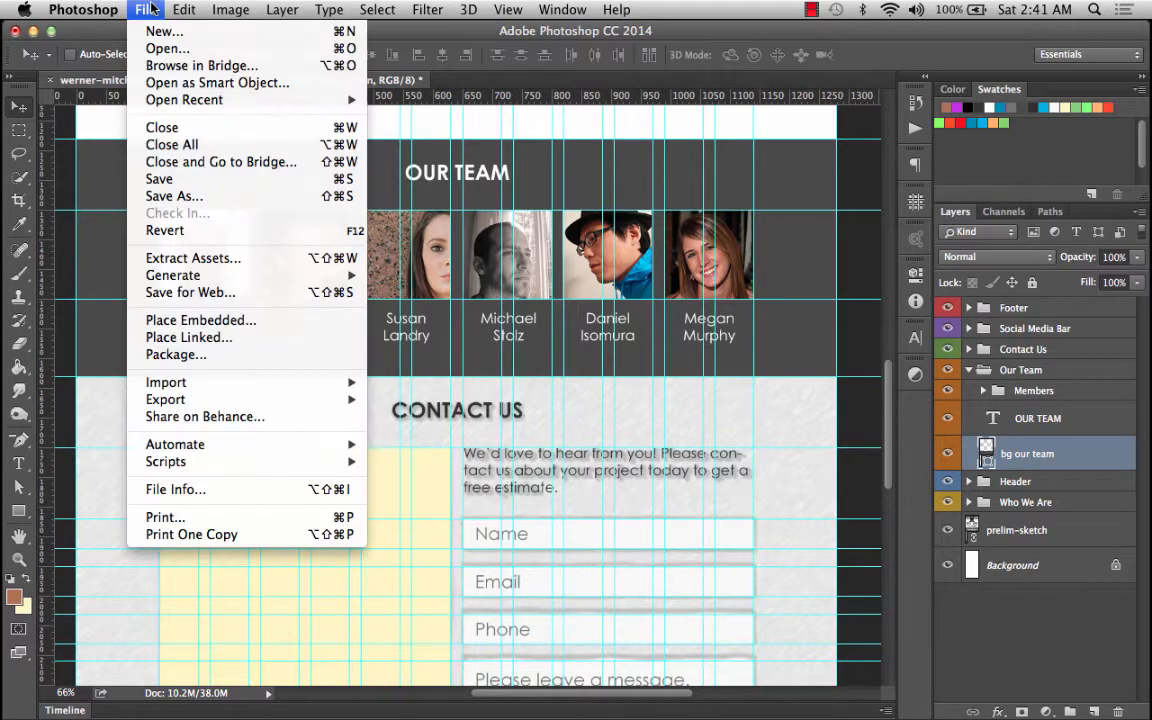
{"action": "left_click", "coordinate": [186, 337]}
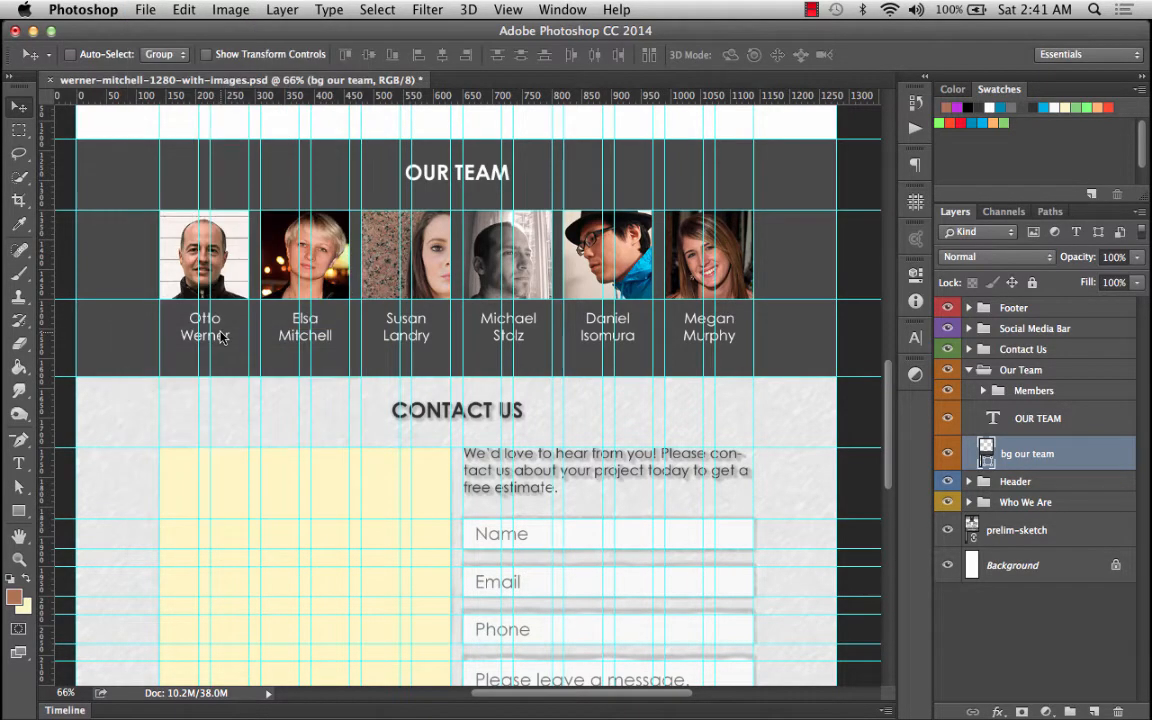
{"action": "left_click", "coordinate": [353, 88]}
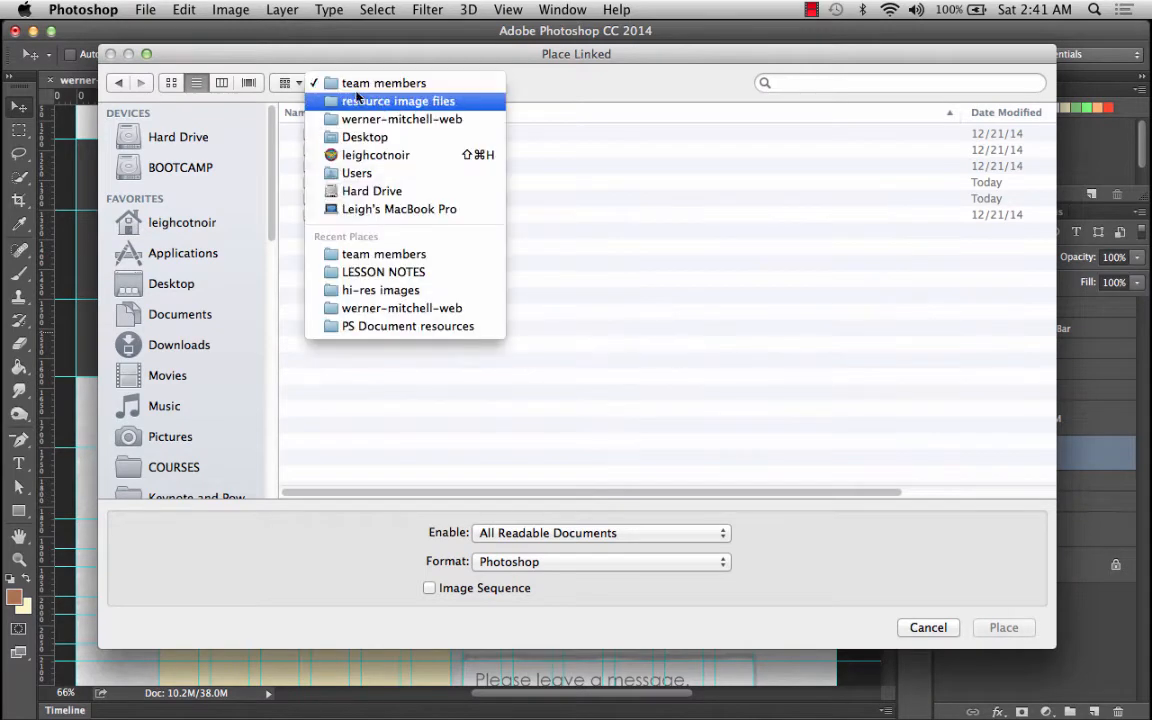
{"action": "left_click", "coordinate": [357, 104]}
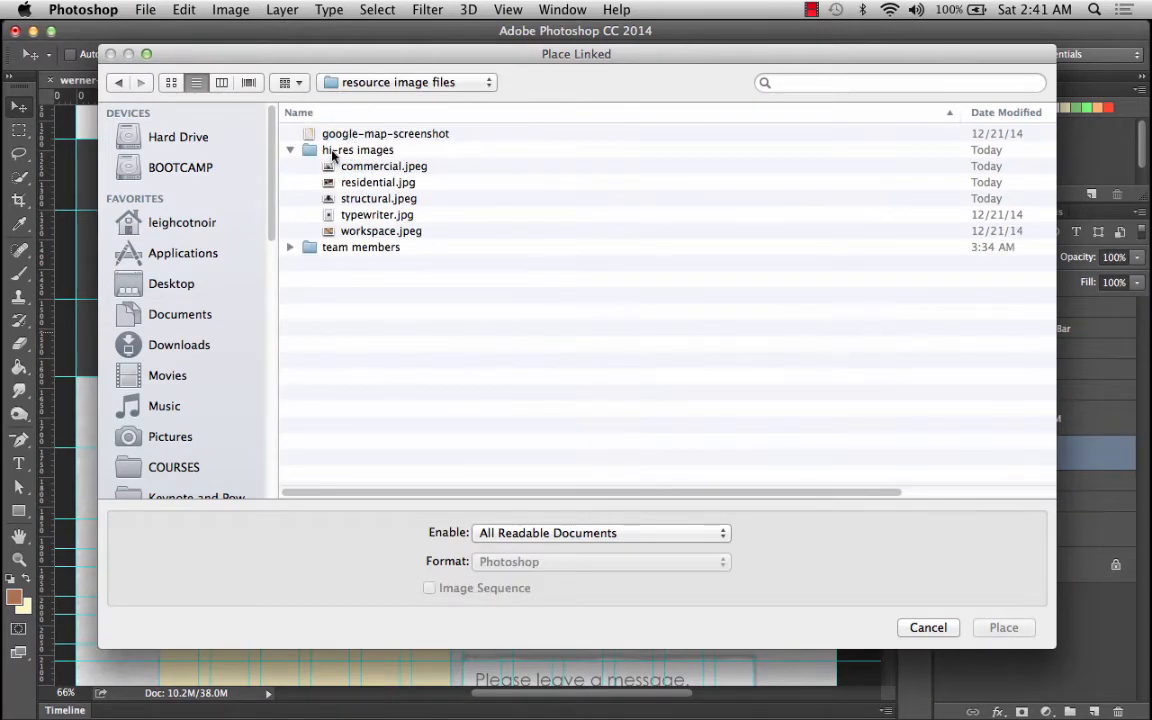
{"action": "left_click", "coordinate": [358, 234]}
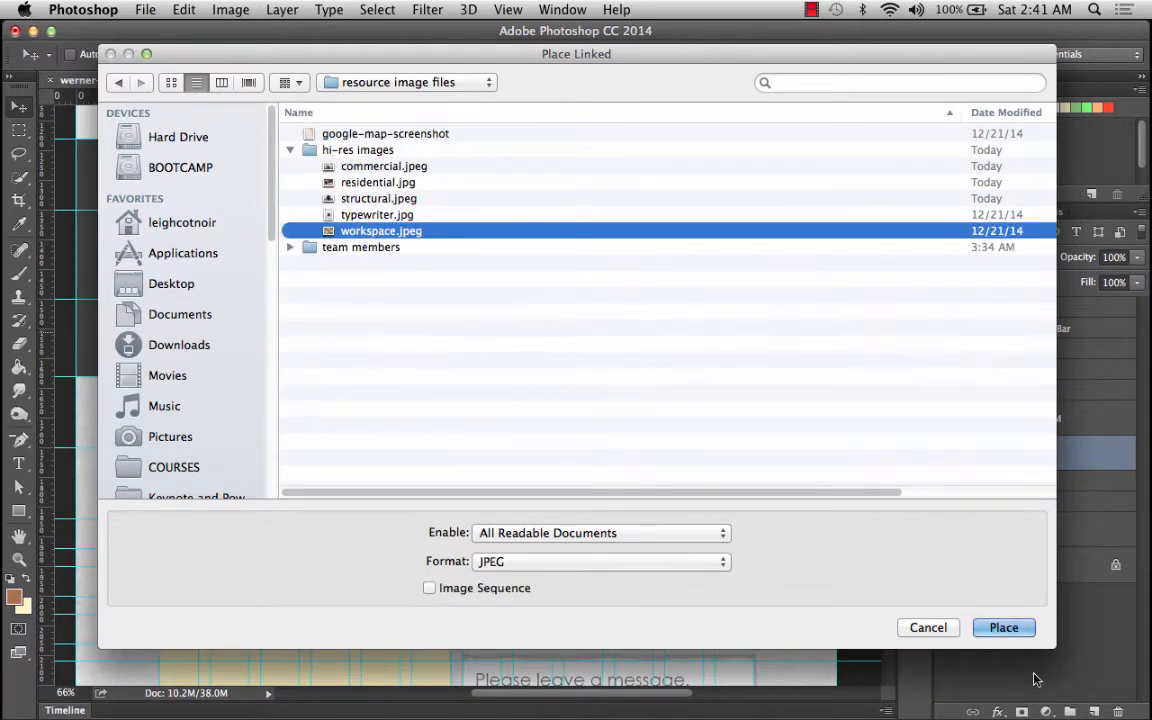
{"action": "left_click", "coordinate": [1000, 628]}
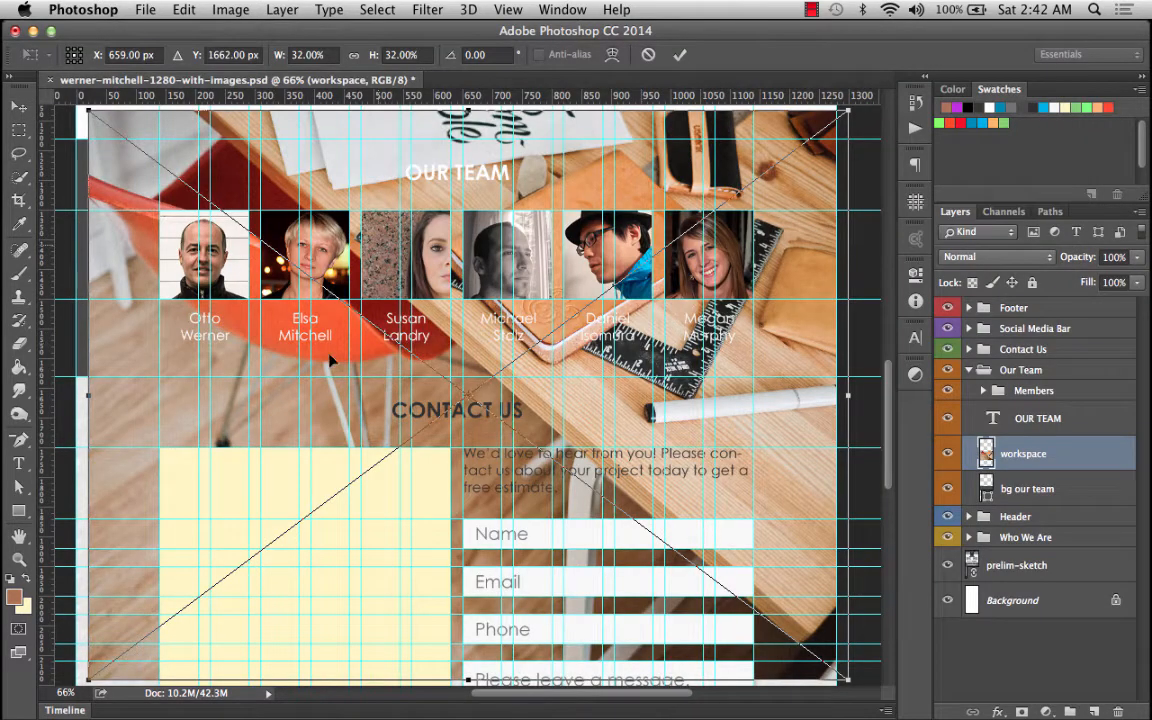
Move the workspace image up over the Our Team section and commit the placement.
{"action": "left_click_drag", "start_coordinate": [331, 369], "coordinate": [317, 337]}
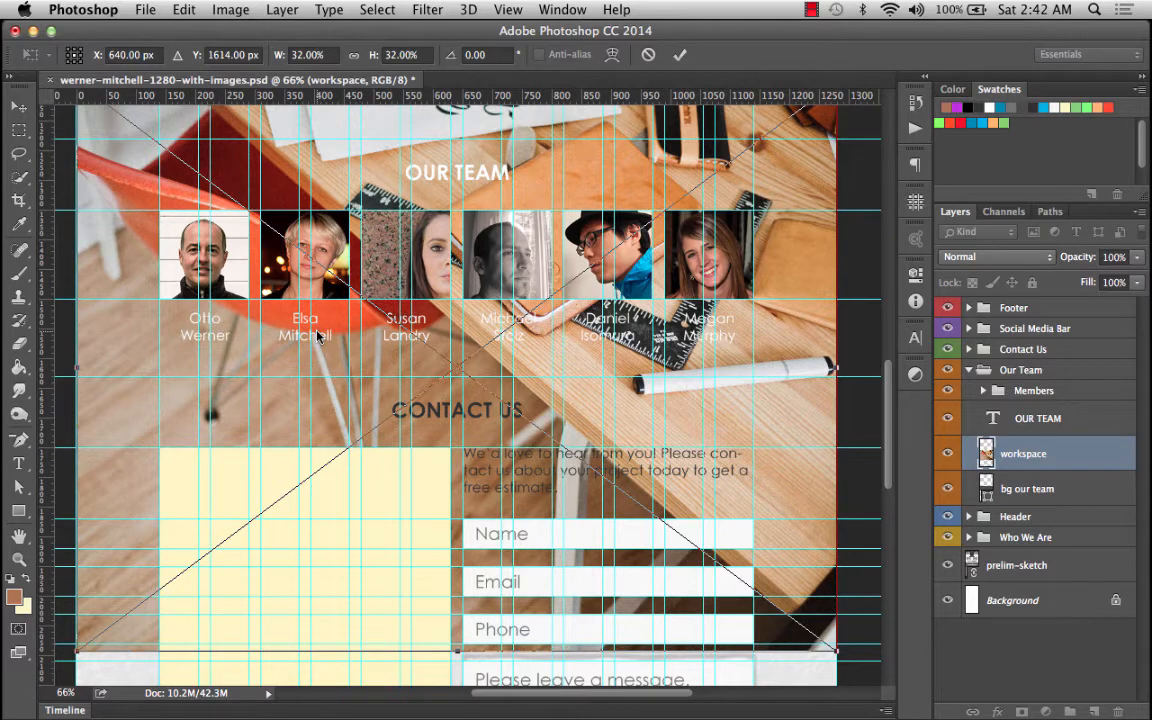
{"action": "key", "text": "Return"}
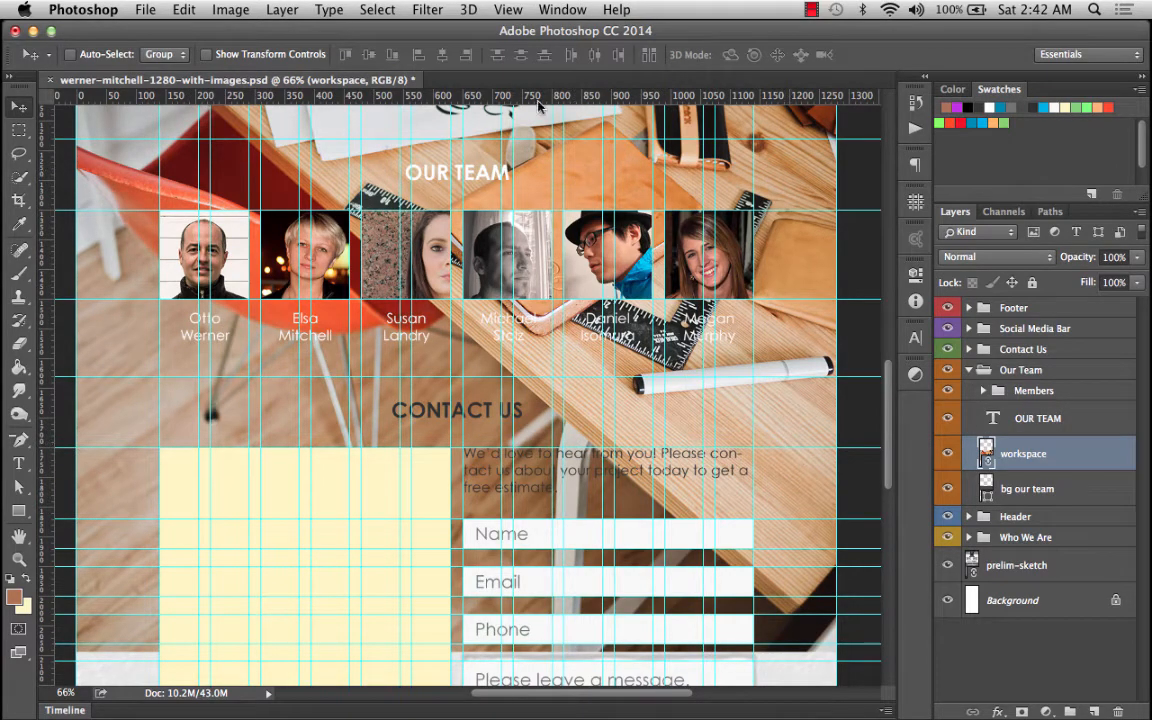
Hide the guides.
{"action": "left_click", "coordinate": [508, 9]}
{"action": "mouse_move", "coordinate": [600, 303]}
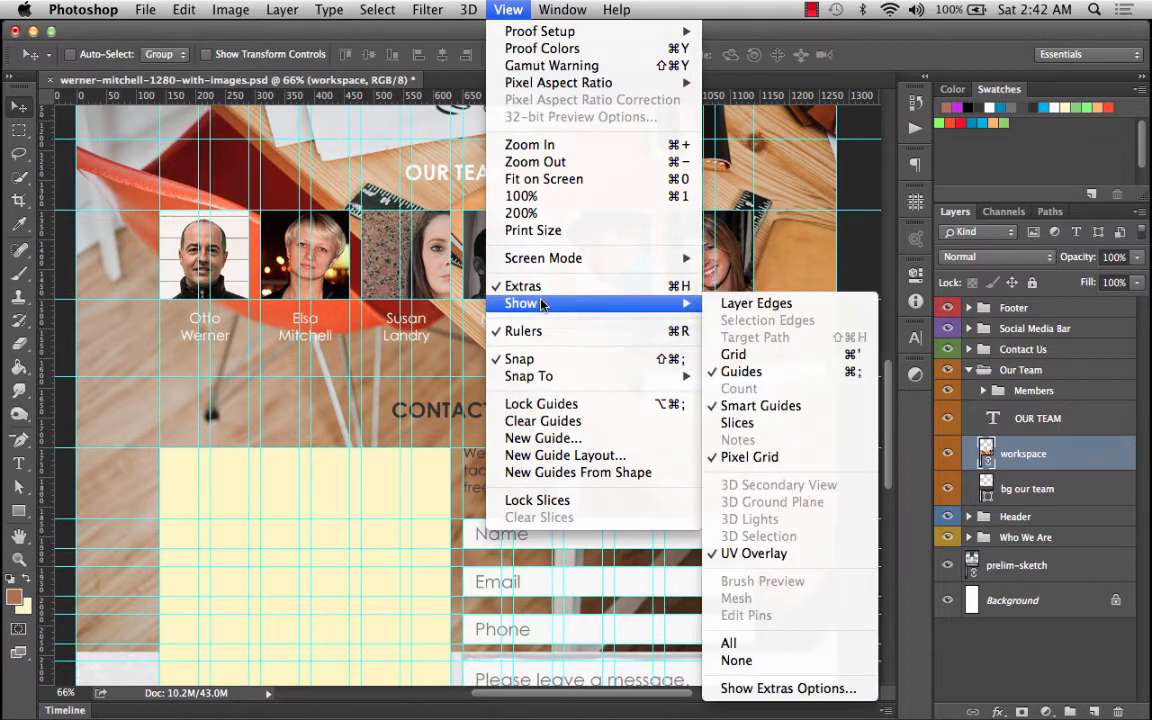
{"action": "left_click", "coordinate": [795, 371]}
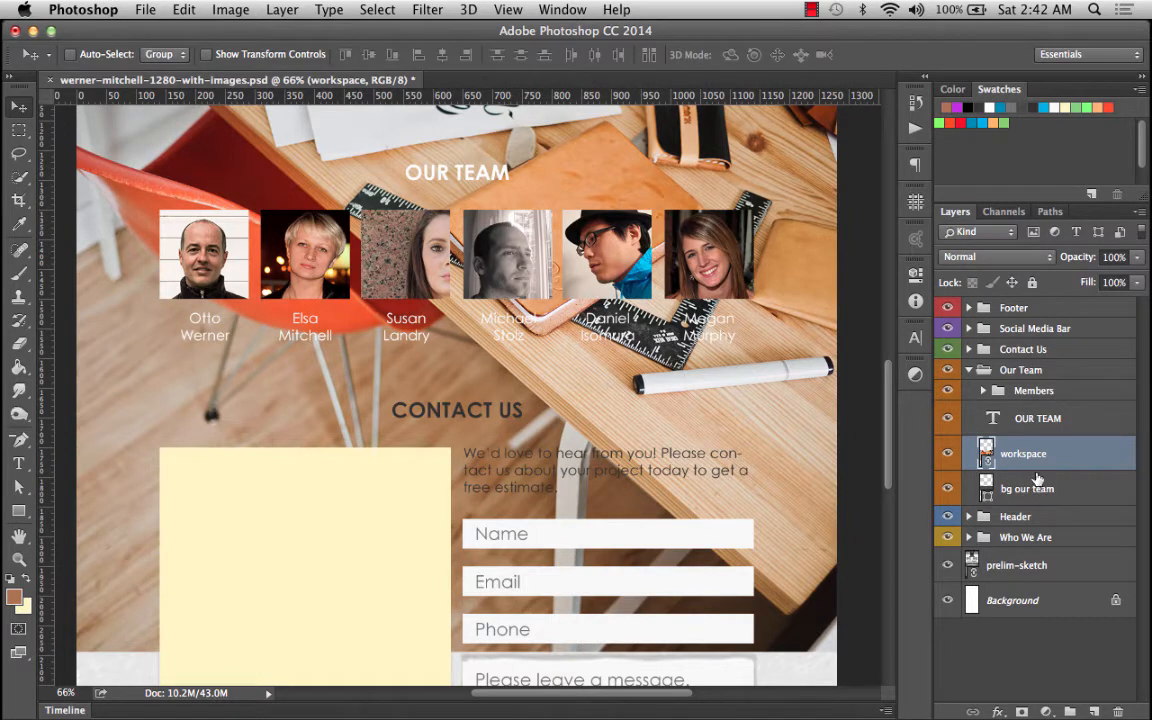
Clip the workspace image into the bg our team layer.
{"action": "left_click", "coordinate": [990, 471], "text": "alt"}
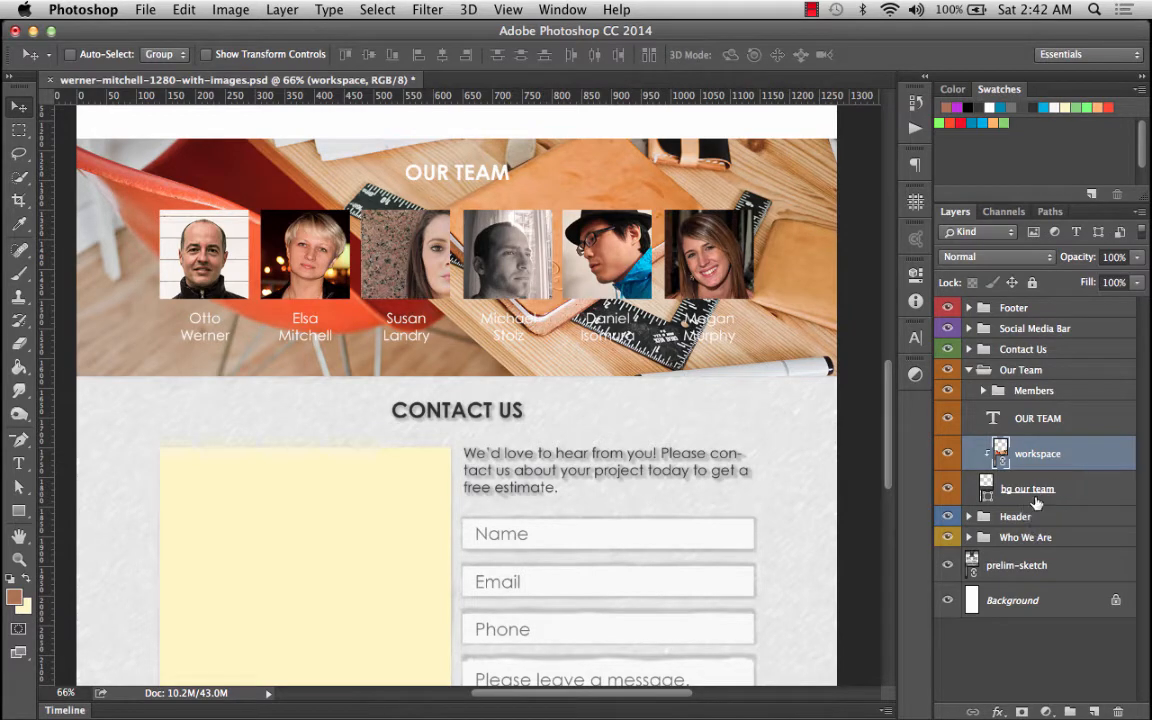
{"action": "key", "text": "super"}
Show the guides again.
{"action": "left_click", "coordinate": [508, 9]}
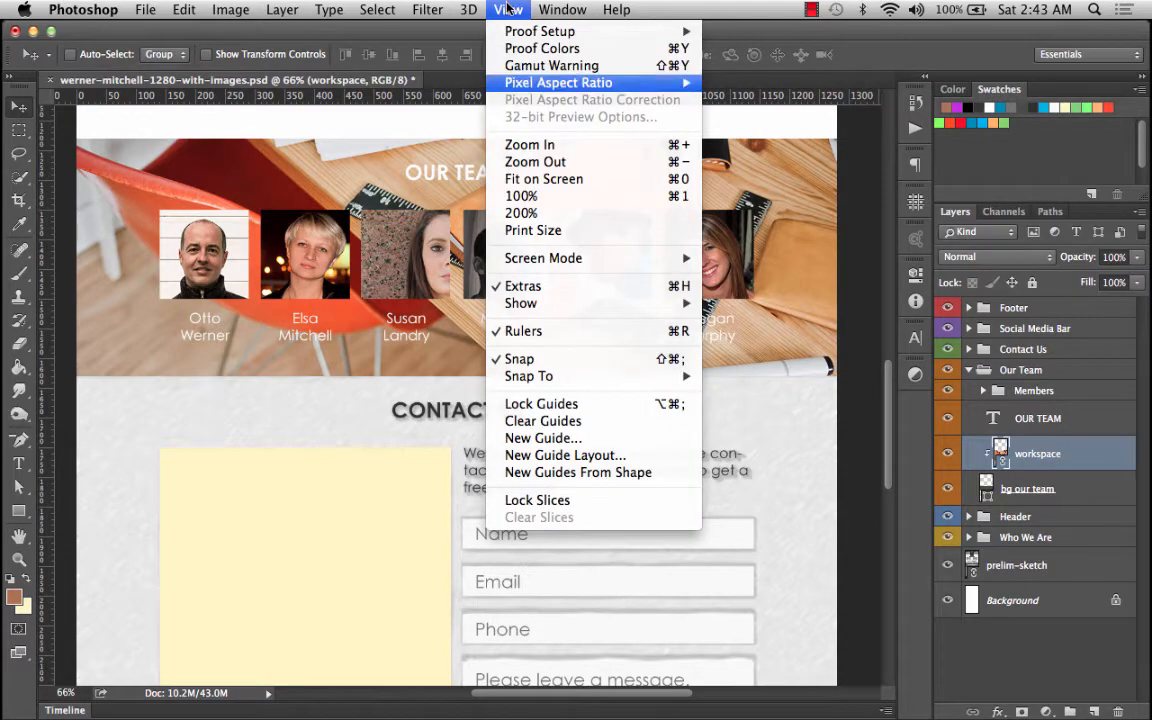
{"action": "mouse_move", "coordinate": [560, 303]}
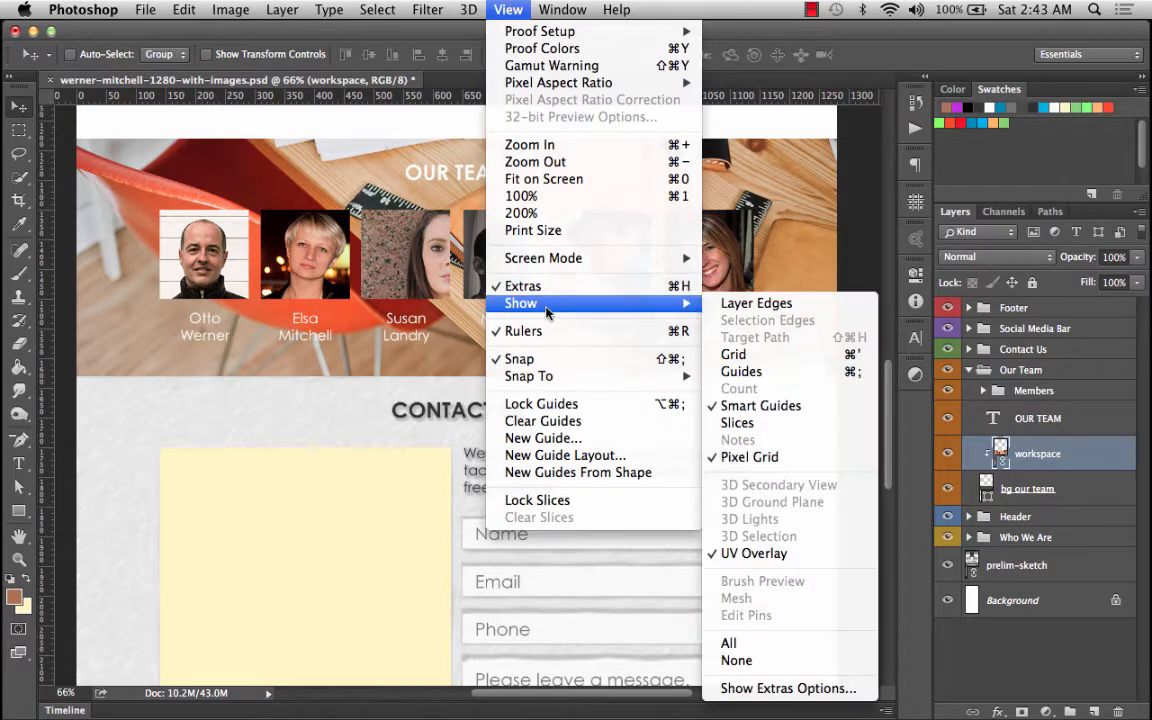
{"action": "left_click", "coordinate": [741, 372]}
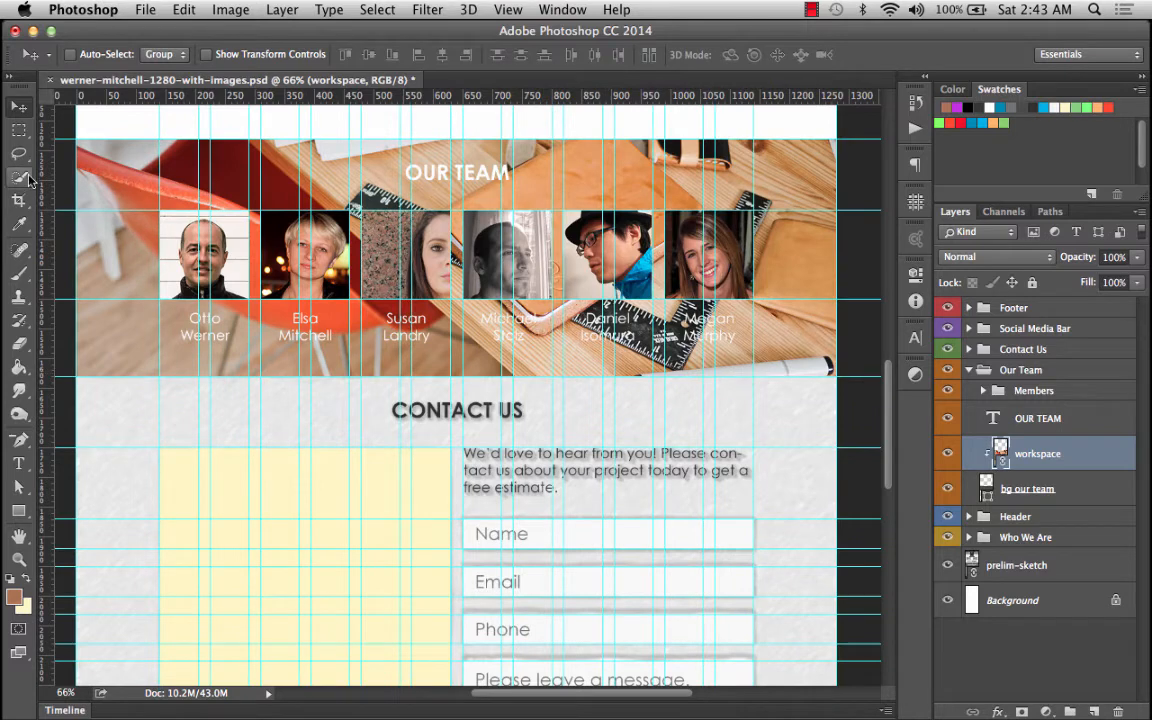
Set the foreground color by sampling a warm brown tone from the workspace photo.
{"action": "left_click", "coordinate": [20, 511]}
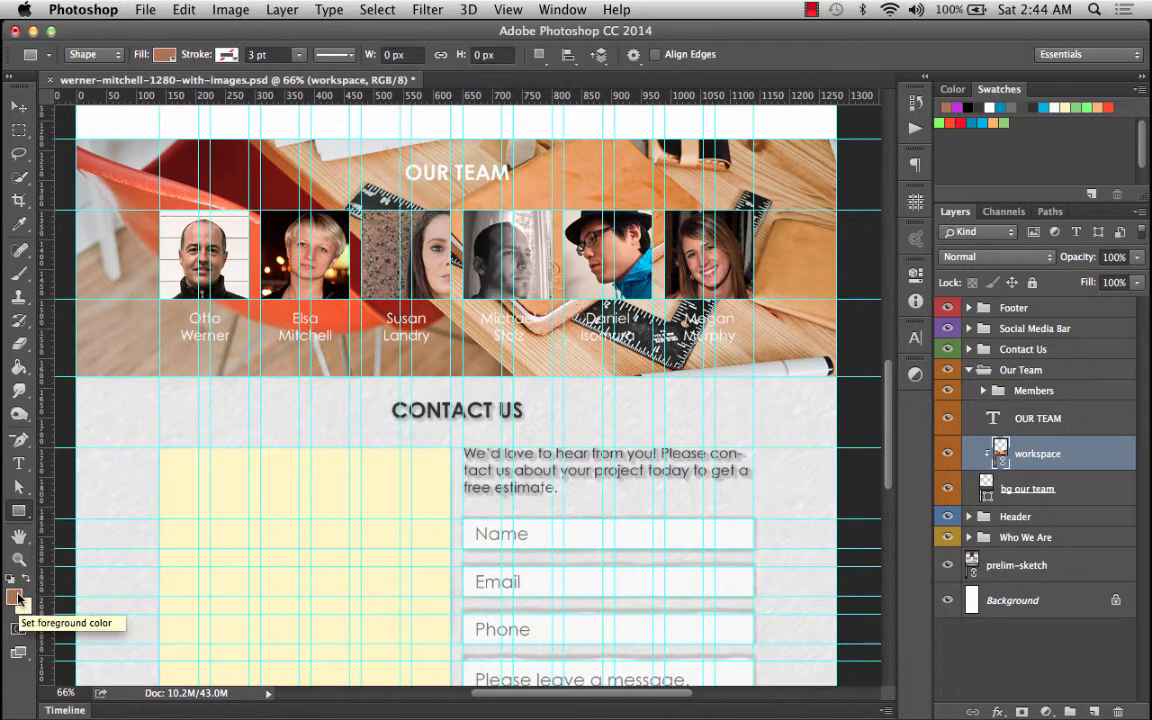
{"action": "left_click", "coordinate": [16, 598]}
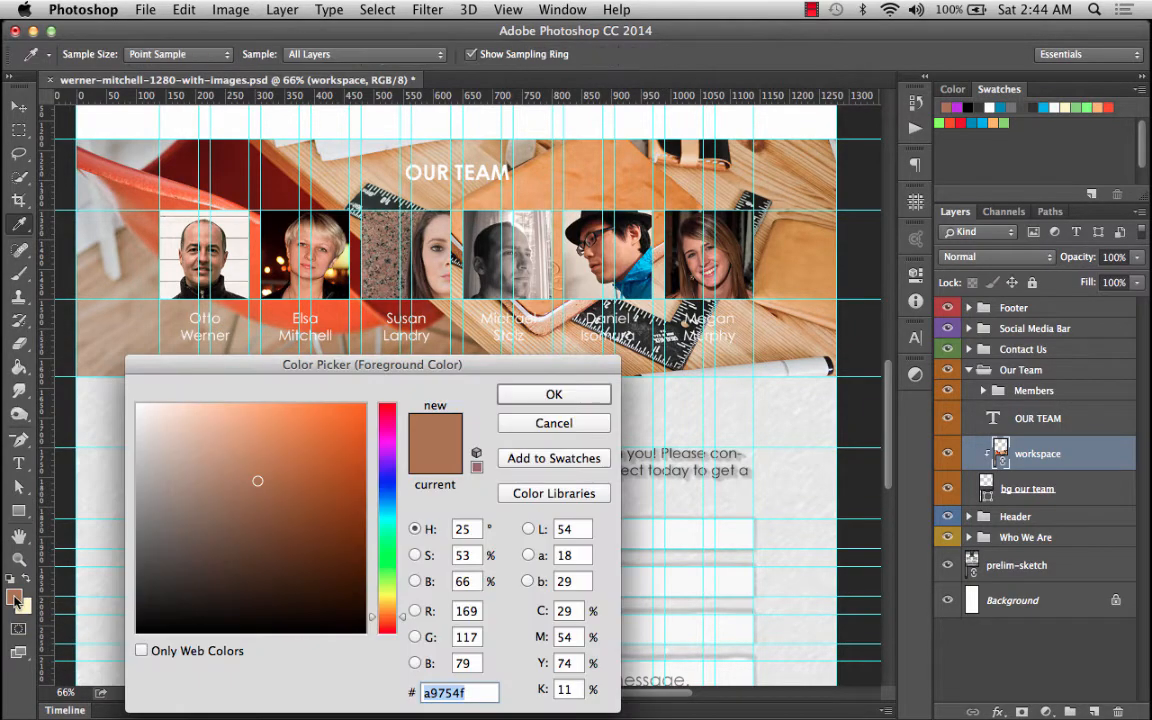
{"action": "left_click_drag", "start_coordinate": [312, 362], "coordinate": [353, 31]}
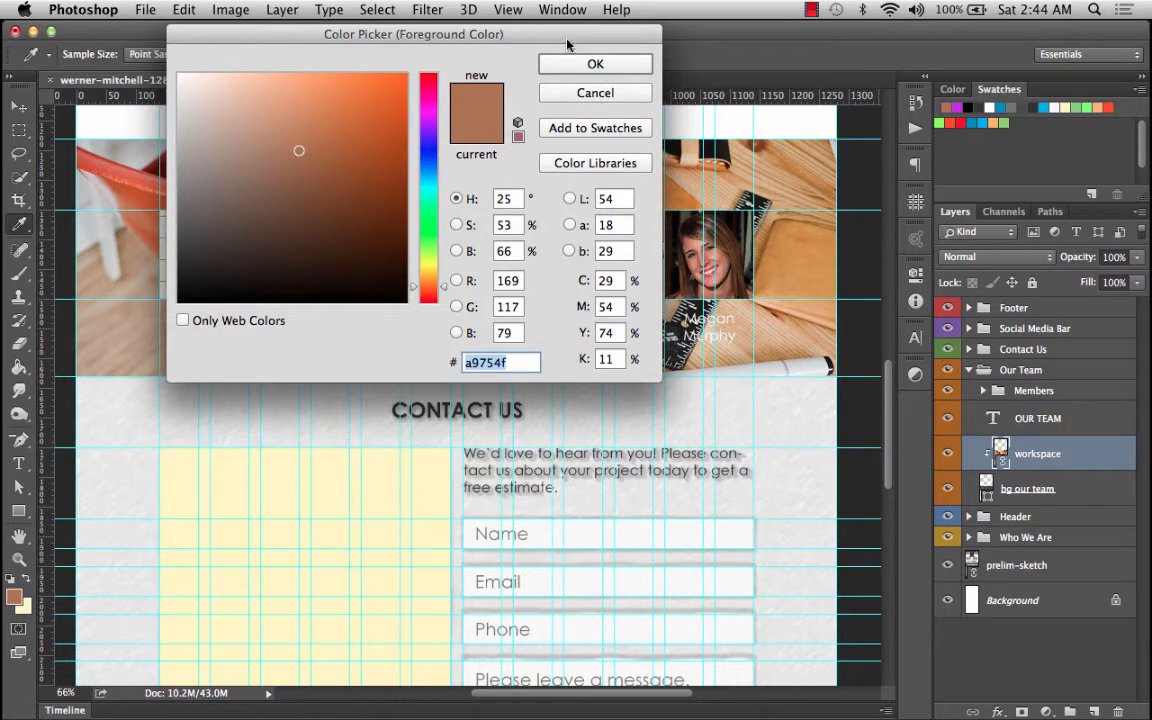
{"action": "left_click_drag", "start_coordinate": [509, 34], "coordinate": [1009, 279]}
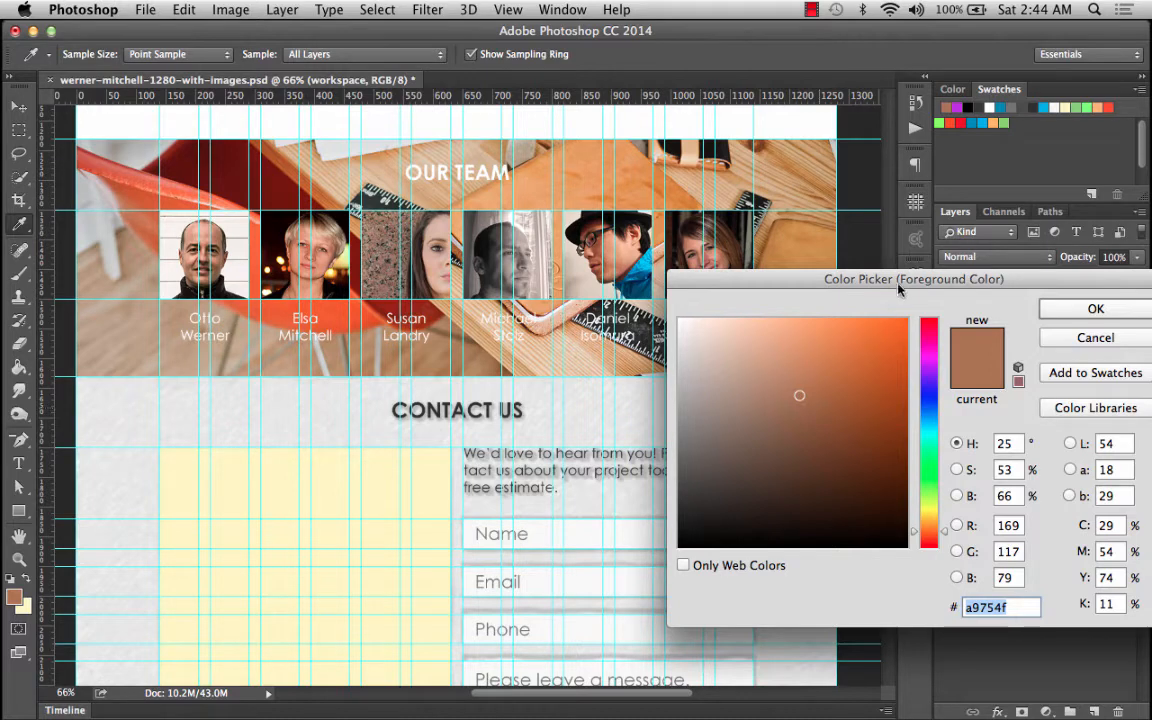
{"action": "left_click_drag", "start_coordinate": [905, 283], "coordinate": [632, 292]}
{"action": "left_click", "coordinate": [843, 318]}
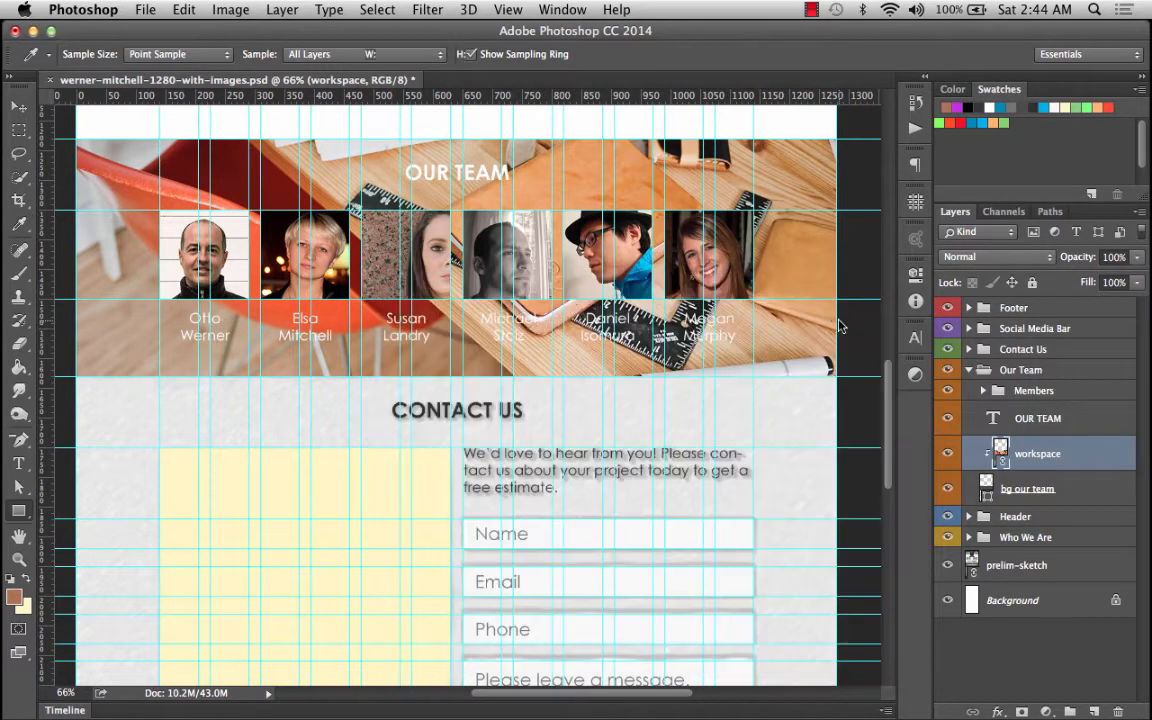
Draw a 1280 x 400 px rectangle covering the whole Our Team section.
{"action": "key", "text": "u"}
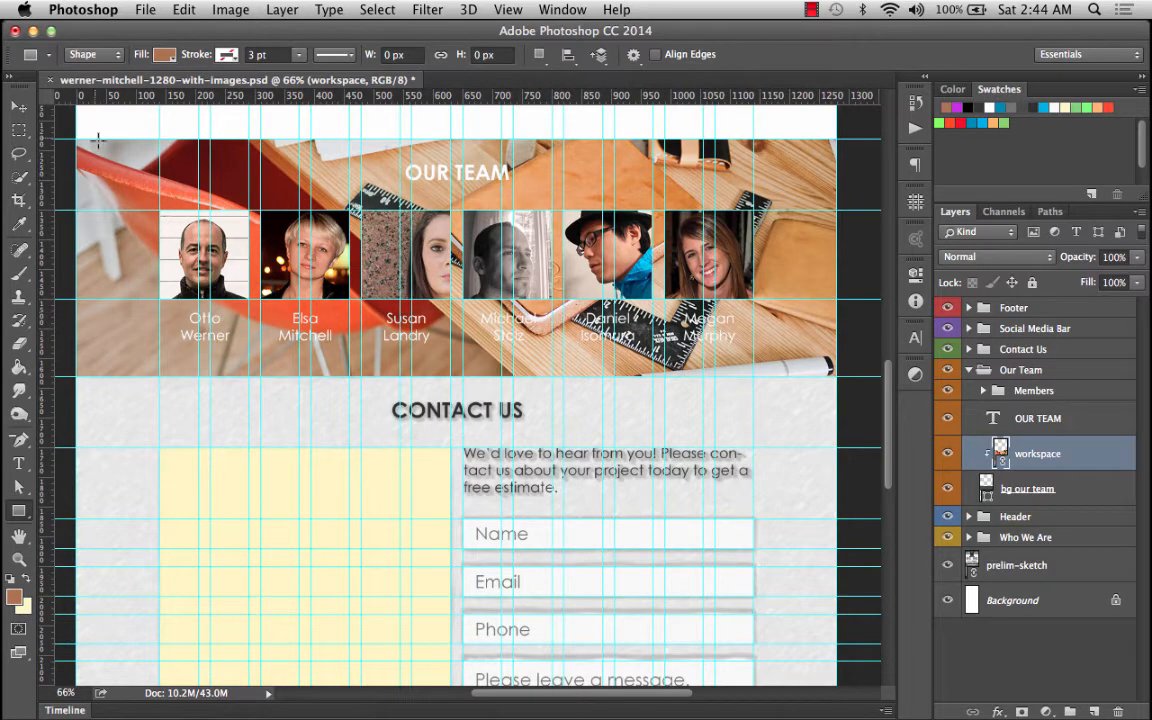
{"action": "left_click_drag", "start_coordinate": [76, 138], "coordinate": [835, 376]}
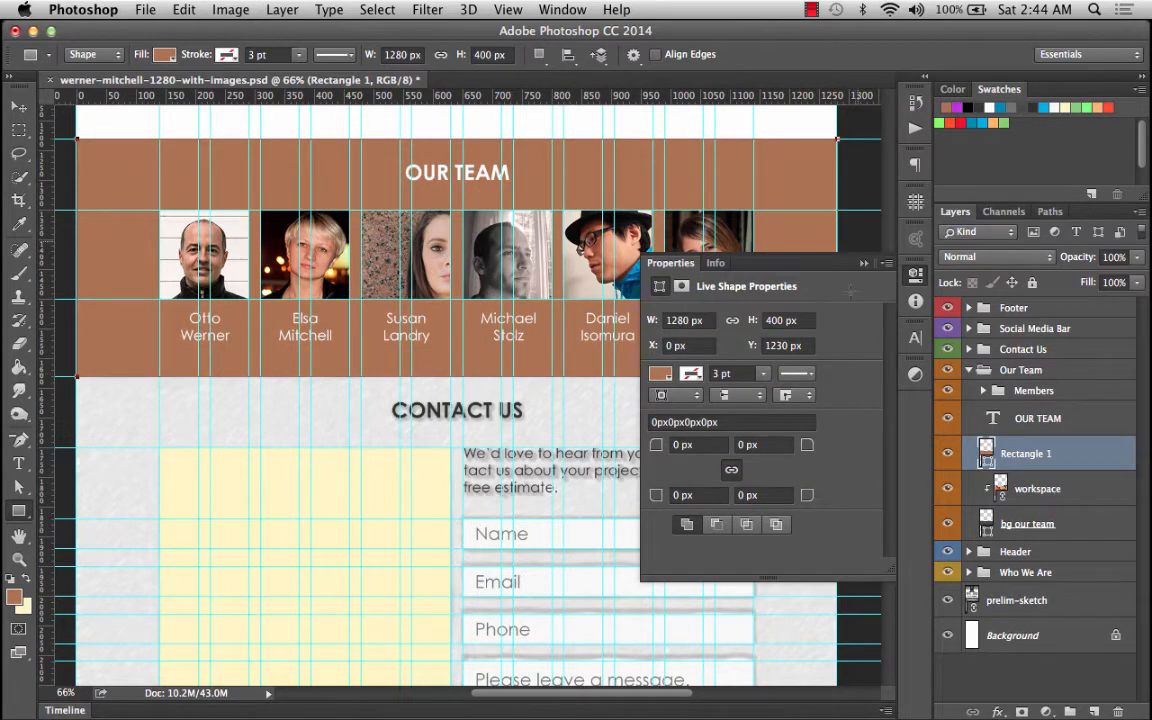
{"action": "left_click", "coordinate": [864, 263]}
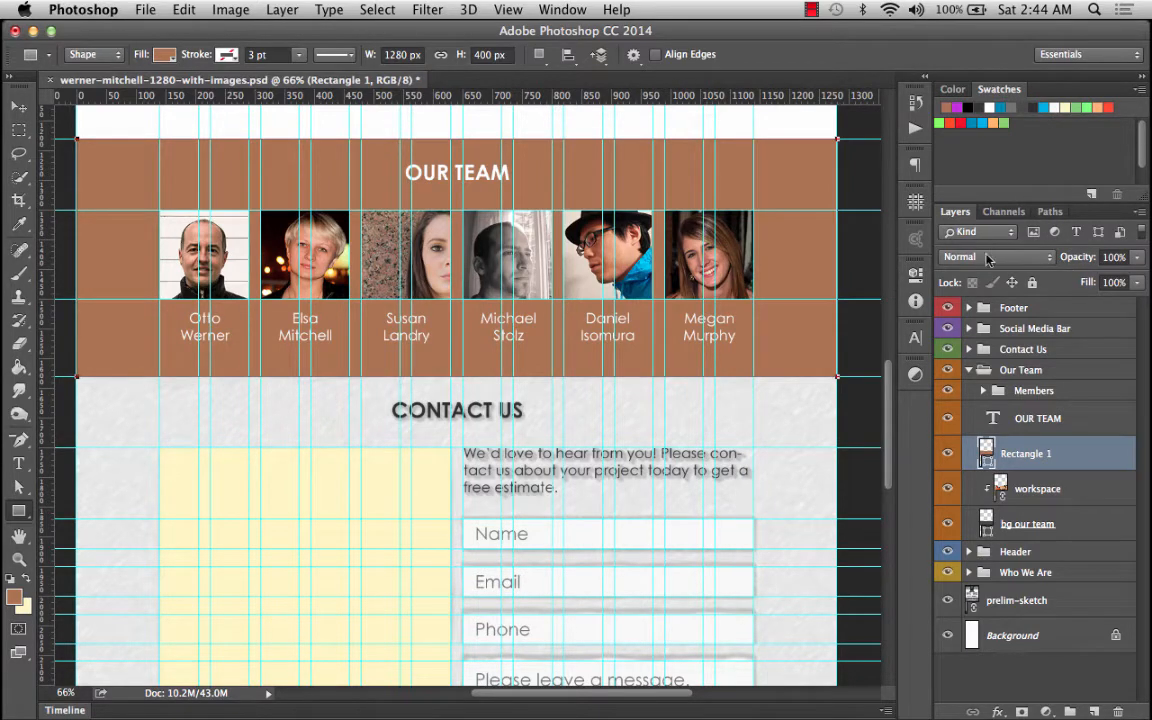
Set the rectangle layer's blend mode to Multiply.
{"action": "left_click", "coordinate": [987, 259]}
{"action": "left_click", "coordinate": [985, 270]}
{"action": "left_click", "coordinate": [1019, 260]}
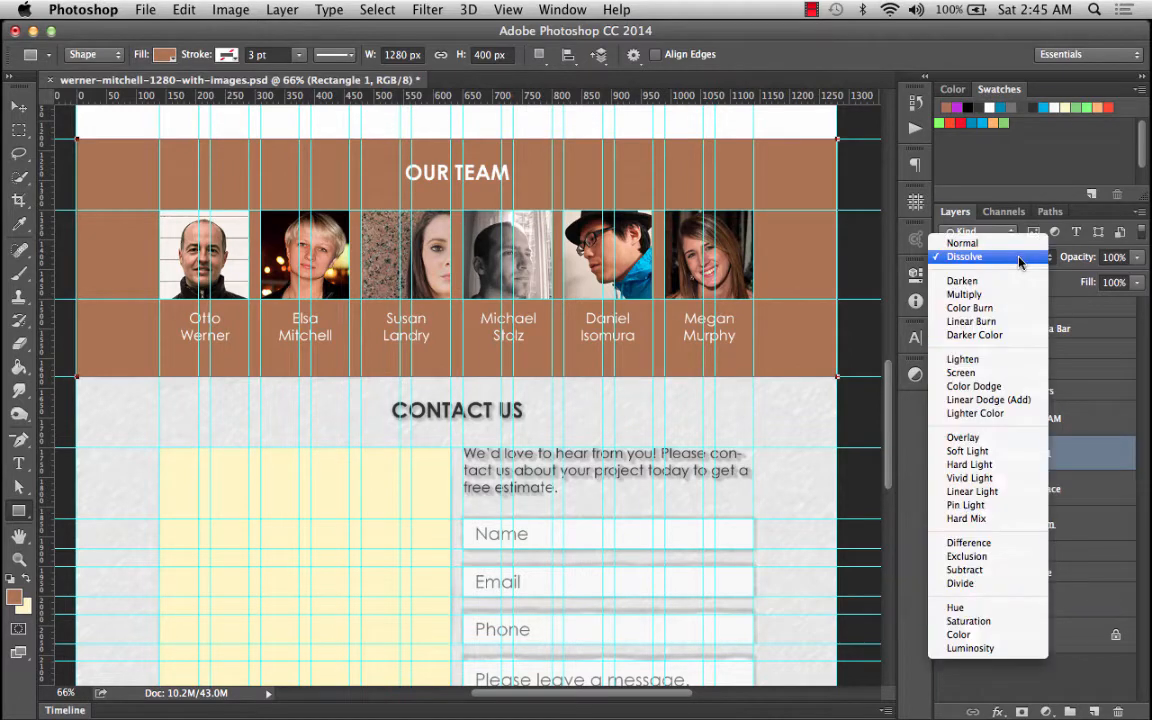
{"action": "left_click", "coordinate": [1022, 281]}
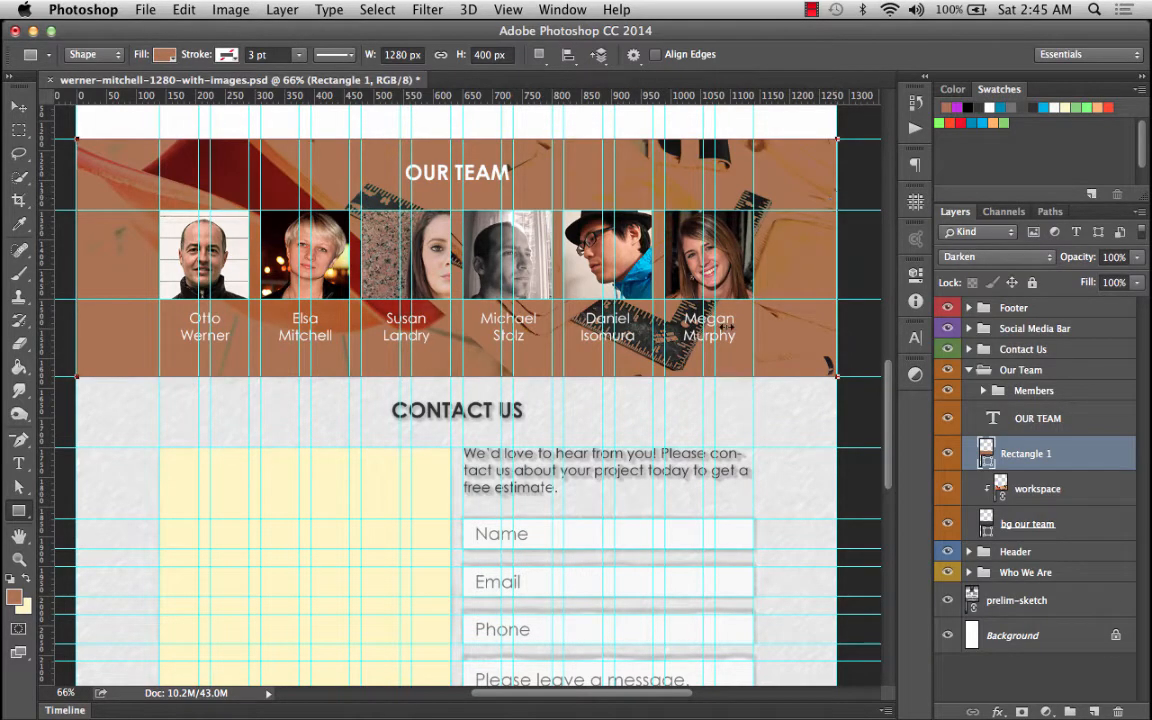
{"action": "left_click", "coordinate": [985, 258]}
{"action": "left_click", "coordinate": [980, 270]}
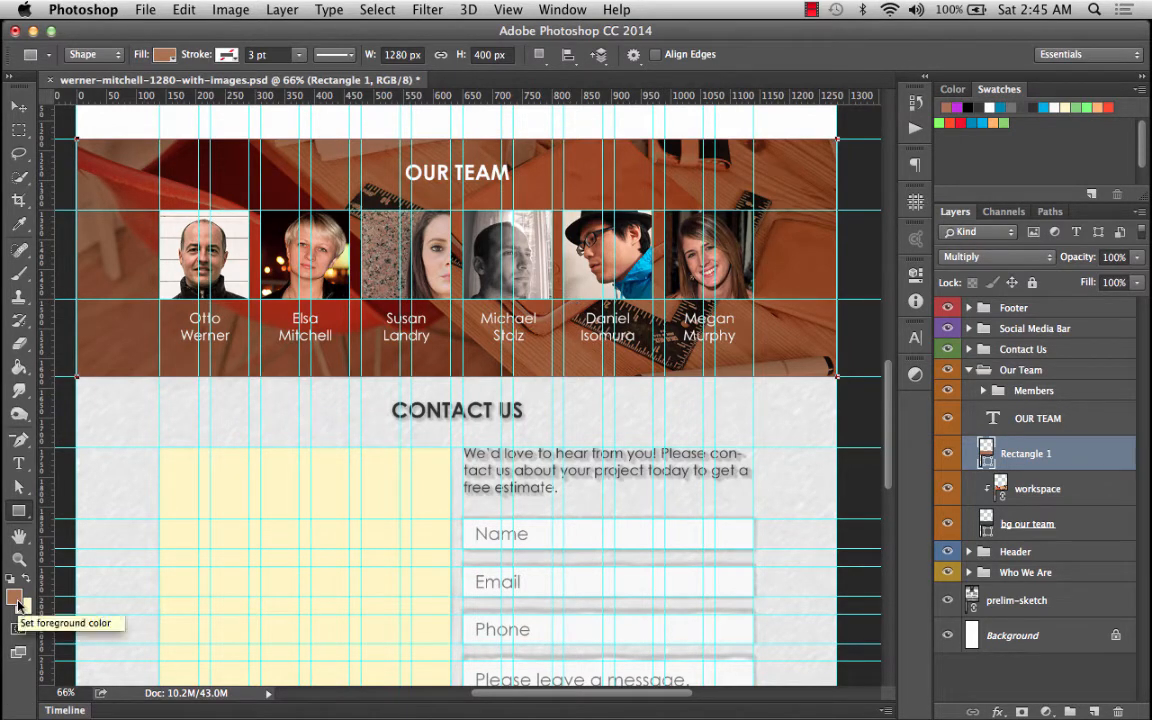
Toggle the rectangle's visibility to compare the section with and without the color overlay.
{"action": "left_click", "coordinate": [948, 458]}
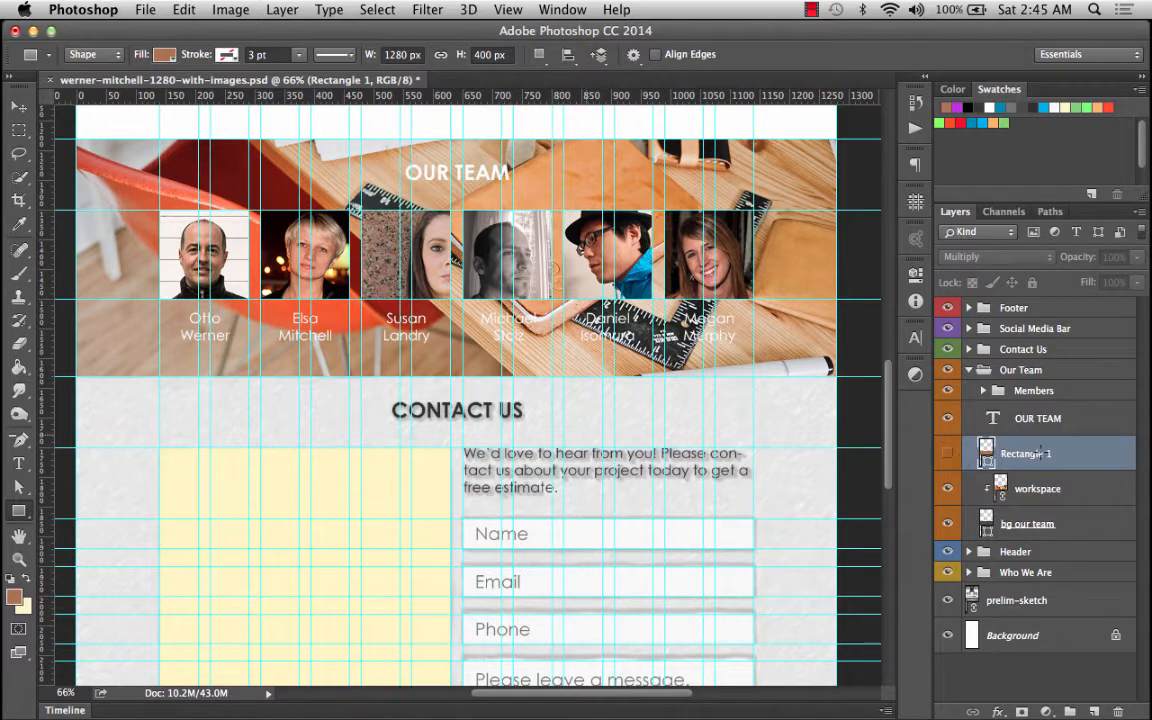
{"action": "left_click", "coordinate": [18, 222]}
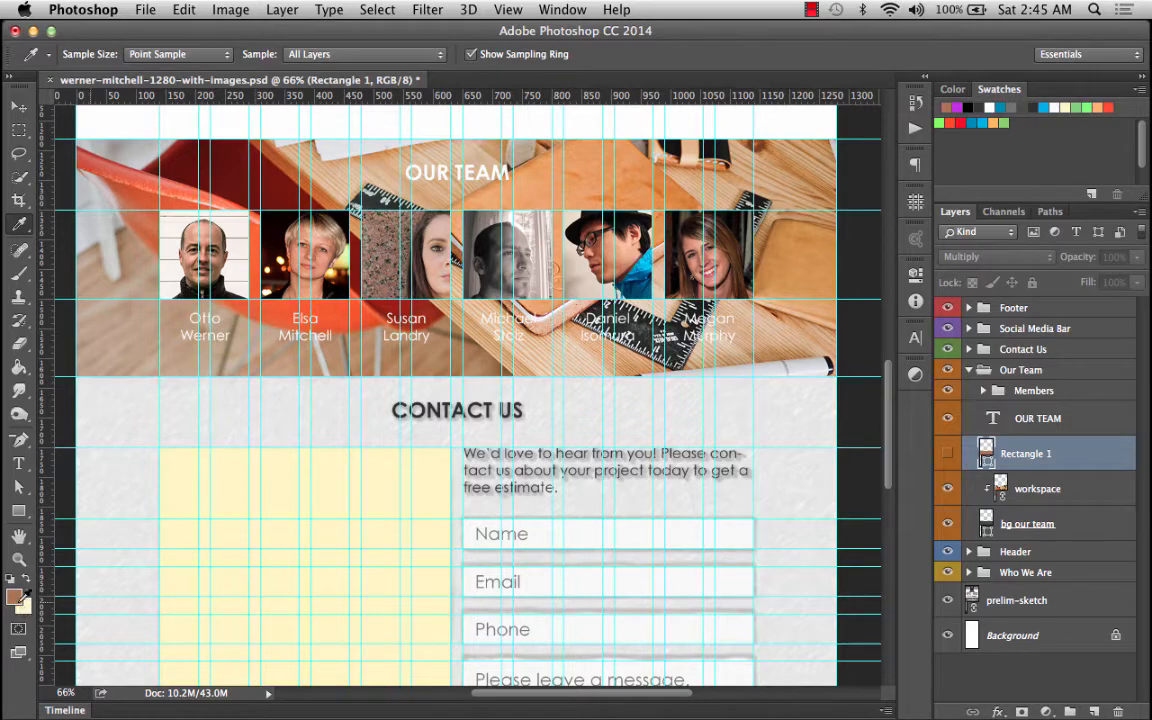
{"action": "left_click", "coordinate": [946, 456]}
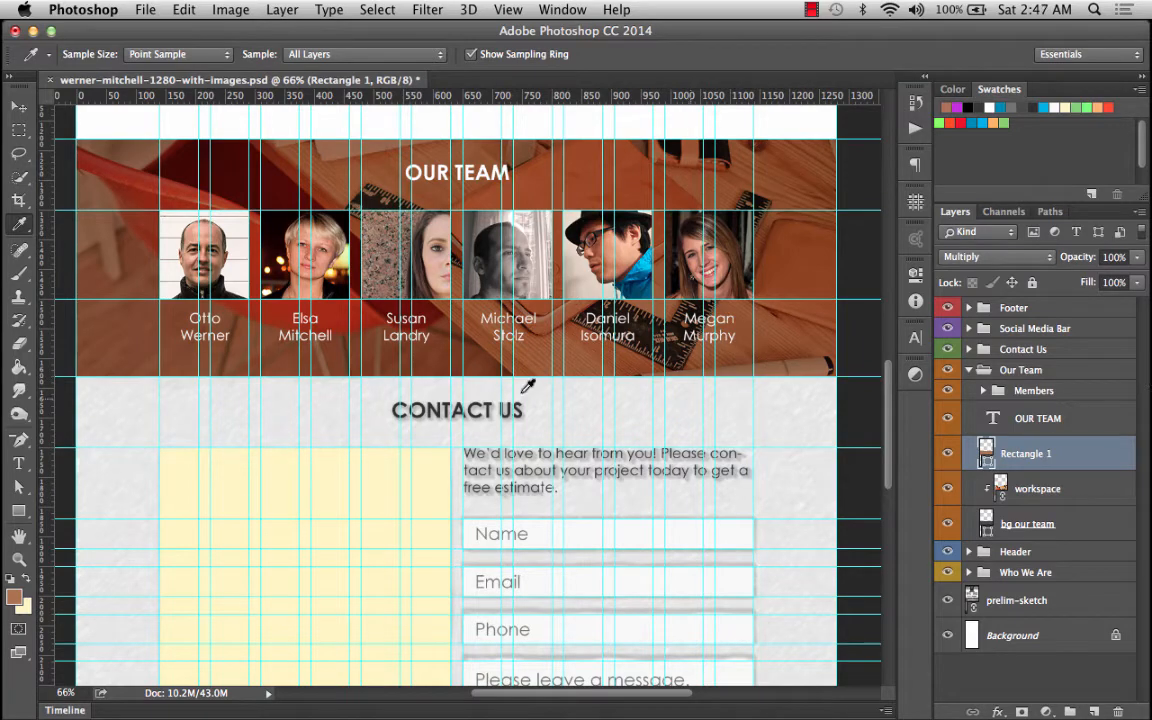
Hide the guides.
{"action": "left_click", "coordinate": [508, 9]}
{"action": "mouse_move", "coordinate": [562, 9]}
{"action": "mouse_move", "coordinate": [508, 9]}
{"action": "mouse_move", "coordinate": [540, 303]}
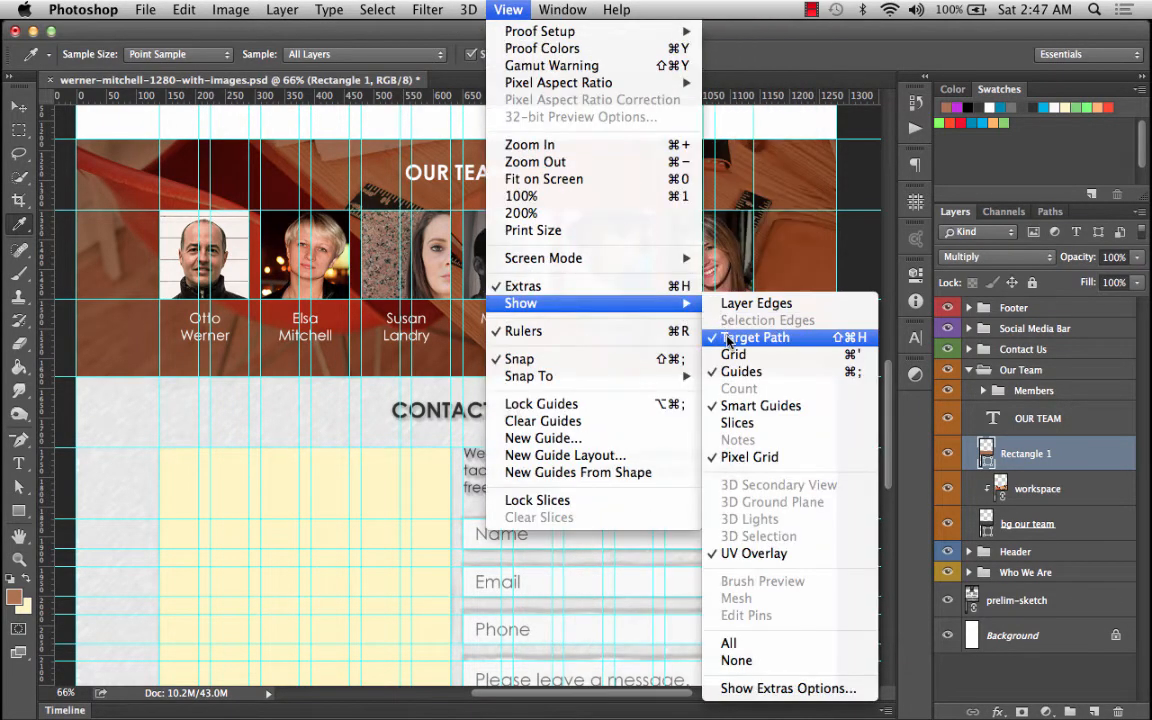
{"action": "left_click", "coordinate": [747, 368]}
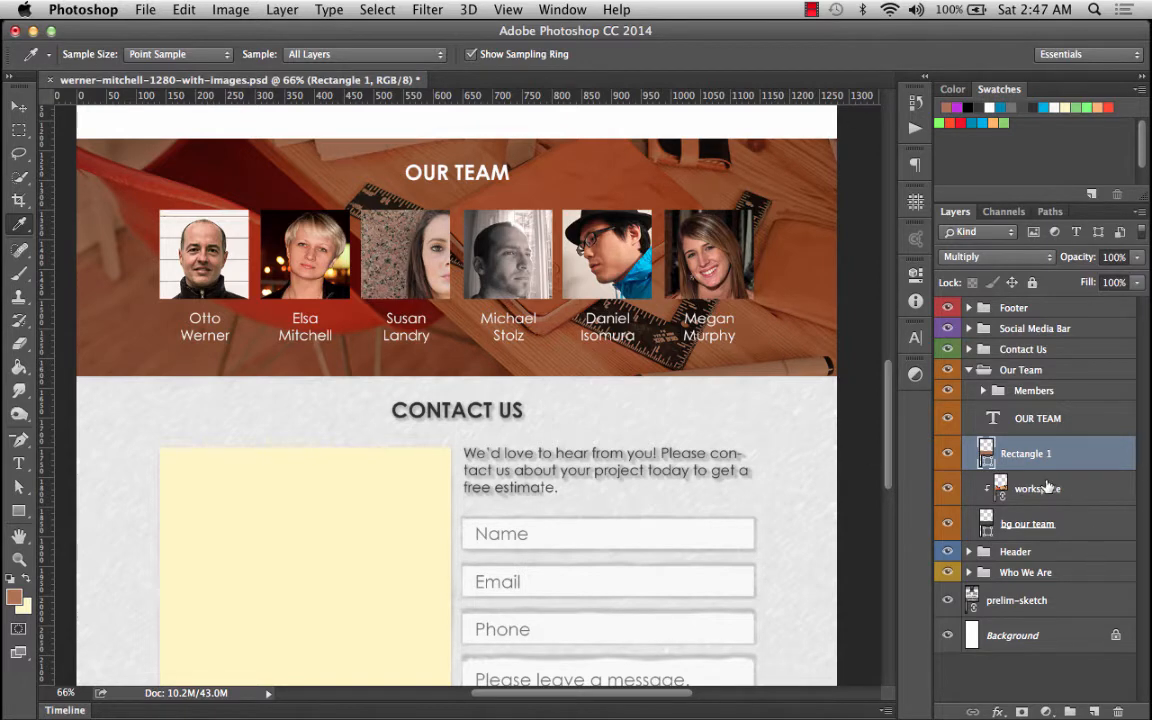
Select the workspace layer and toggle its visibility to compare the blended result.
{"action": "left_click", "coordinate": [974, 490]}
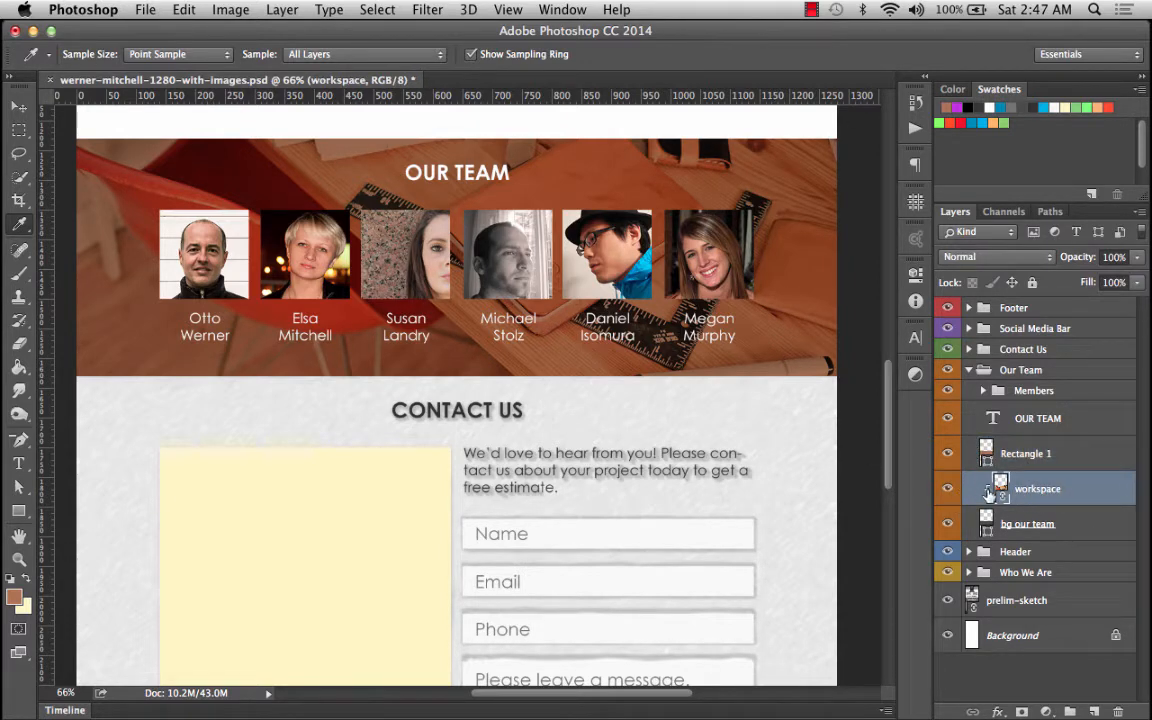
{"action": "left_click", "coordinate": [947, 490]}
{"action": "left_click", "coordinate": [947, 490]}
{"action": "left_click", "coordinate": [947, 490]}
{"action": "left_click", "coordinate": [947, 490]}
{"action": "left_click", "coordinate": [947, 490]}
Reduce the workspace layer's opacity to 74%.
{"action": "left_click", "coordinate": [1136, 283]}
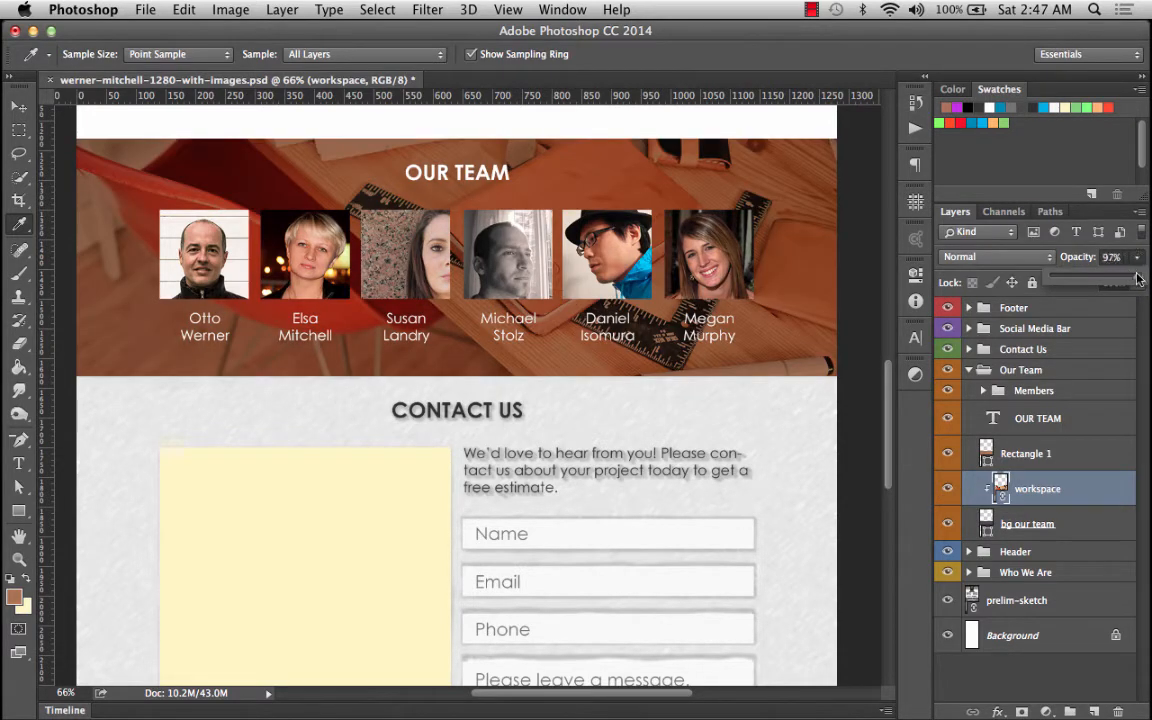
{"action": "left_click_drag", "start_coordinate": [1136, 279], "coordinate": [1118, 279]}
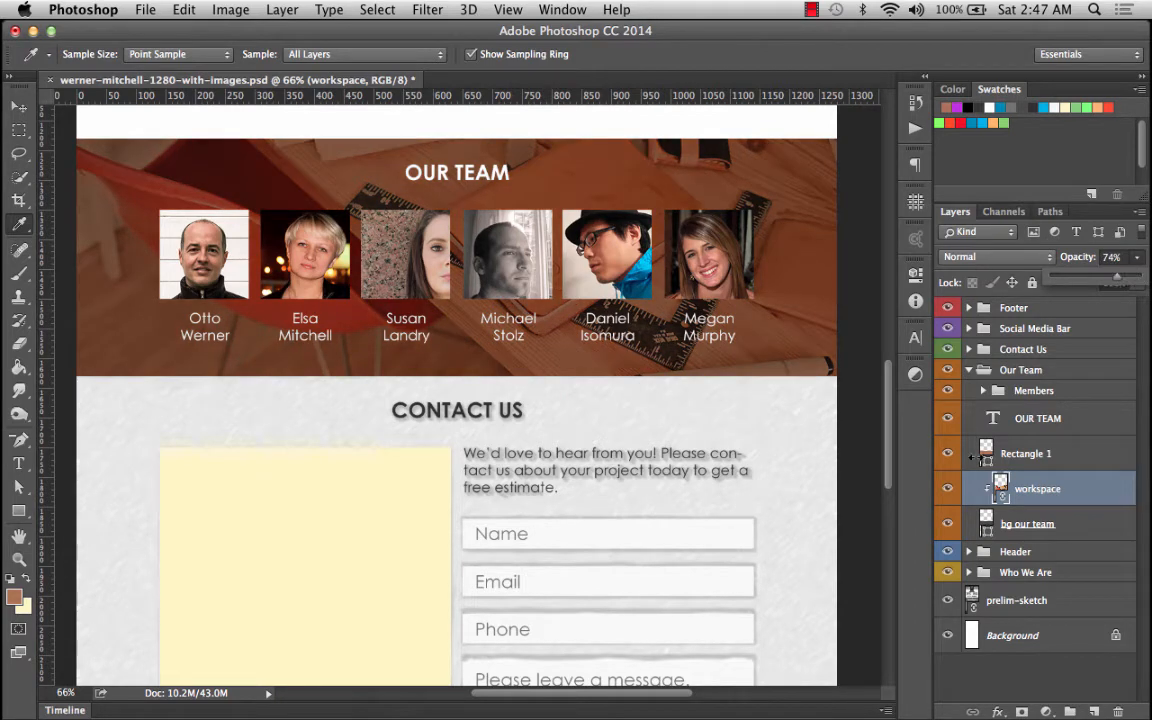
{"action": "left_click", "coordinate": [947, 524]}
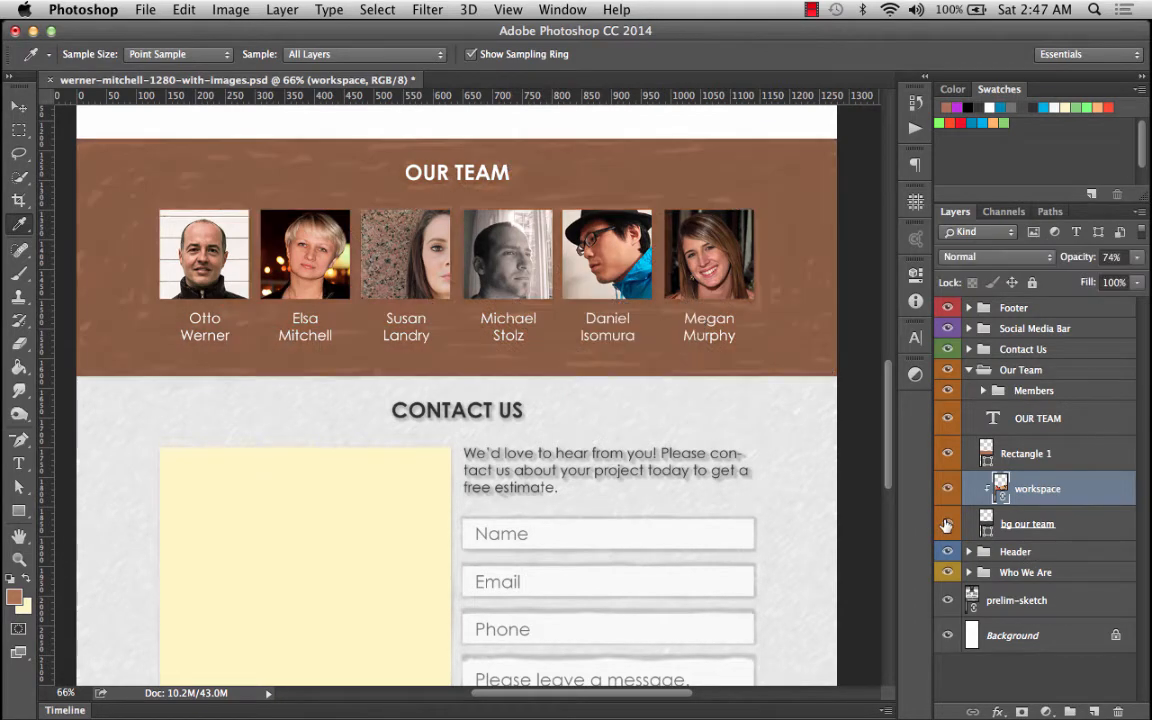
{"action": "left_click", "coordinate": [947, 524]}
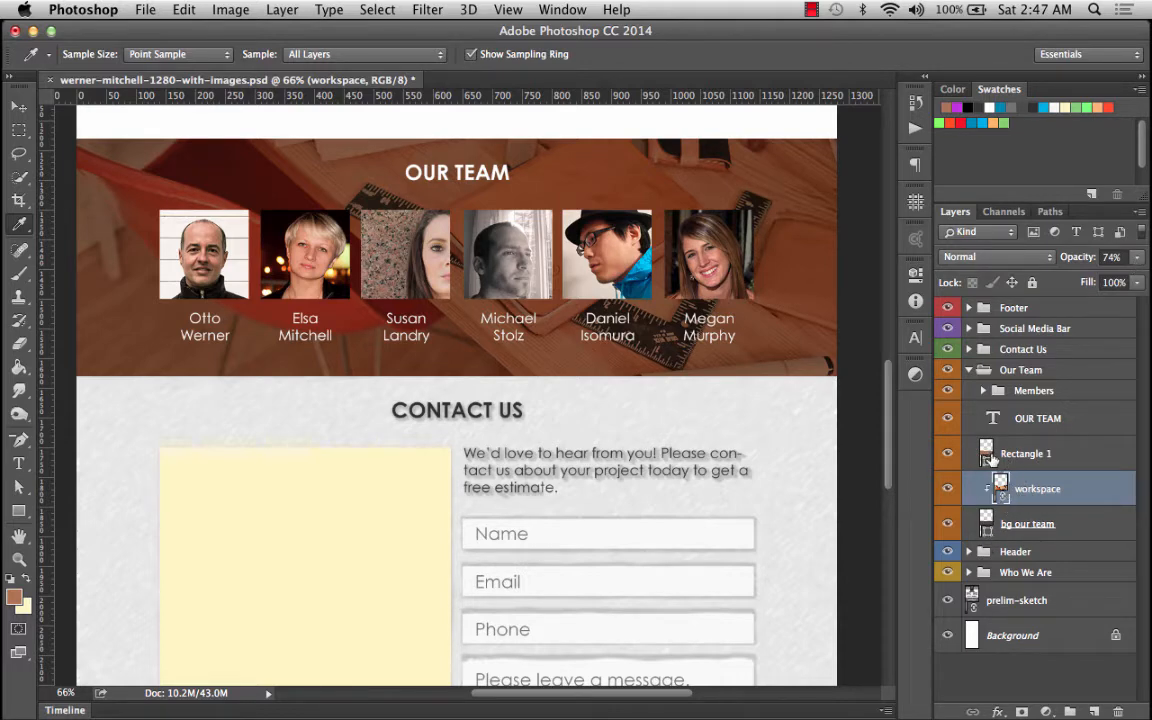
Set the workspace layer's opacity to 80%.
{"action": "left_click", "coordinate": [1135, 259]}
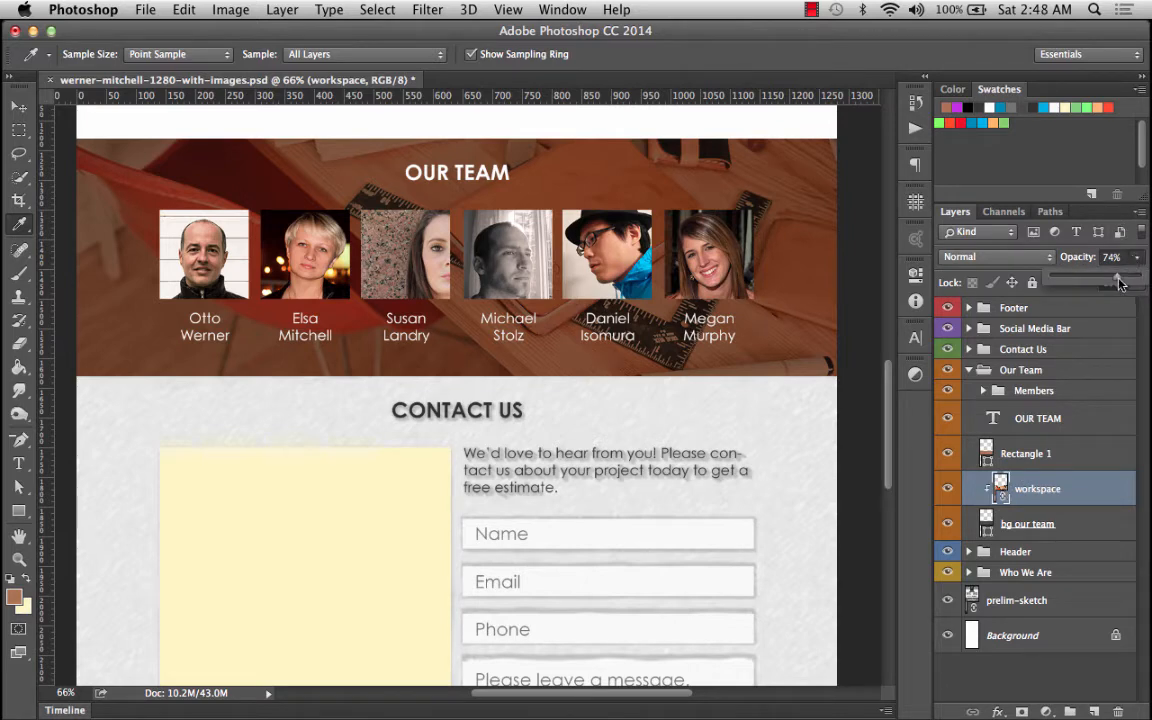
{"action": "mouse_move", "coordinate": [1119, 284]}
{"action": "left_mouse_down"}
{"action": "mouse_move", "coordinate": [1105, 284]}
{"action": "mouse_move", "coordinate": [1118, 281]}
{"action": "left_mouse_up"}
{"action": "mouse_move", "coordinate": [1119, 281]}
{"action": "left_mouse_down"}
{"action": "mouse_move", "coordinate": [1150, 263]}
{"action": "mouse_move", "coordinate": [1122, 274]}
{"action": "left_mouse_up"}
{"action": "left_click_drag", "start_coordinate": [1121, 276], "coordinate": [1119, 276]}
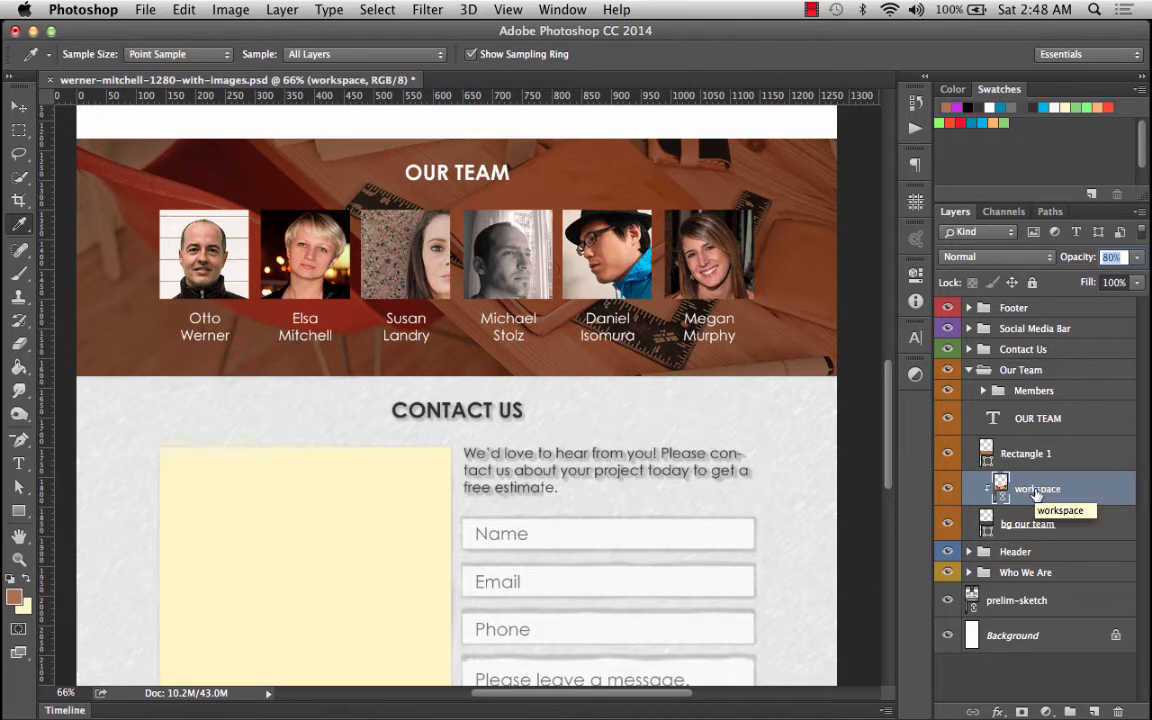
{"action": "key", "text": "Return"}
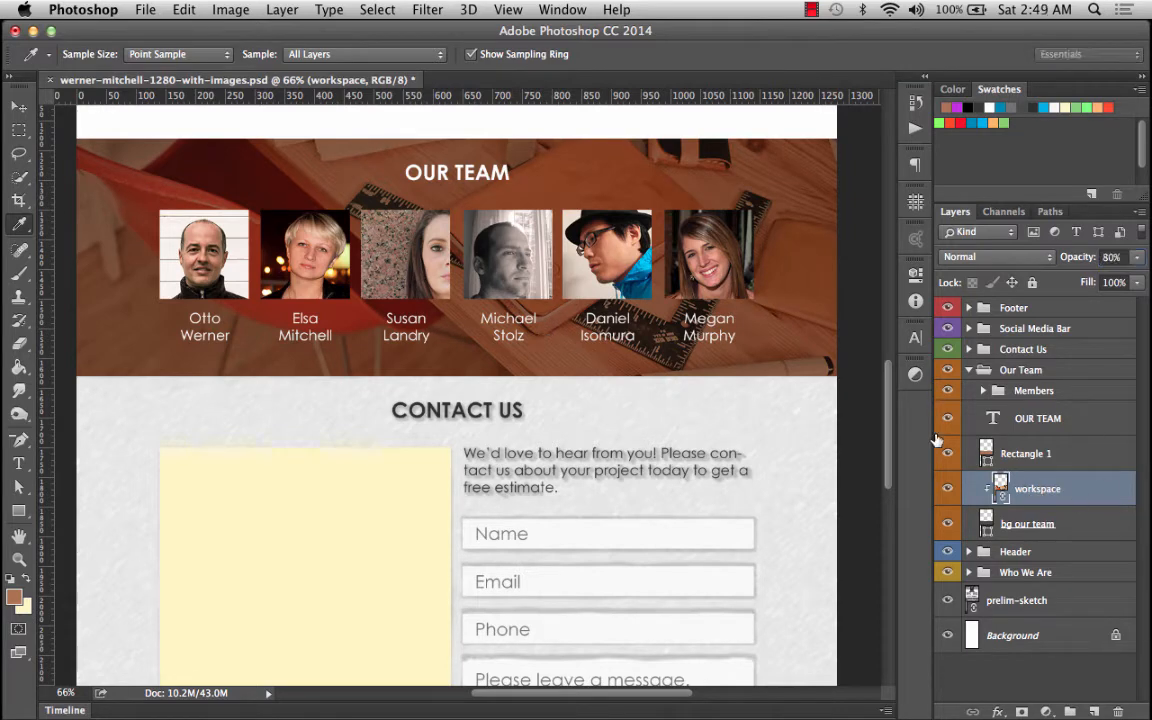
{"action": "left_click", "coordinate": [983, 390]}
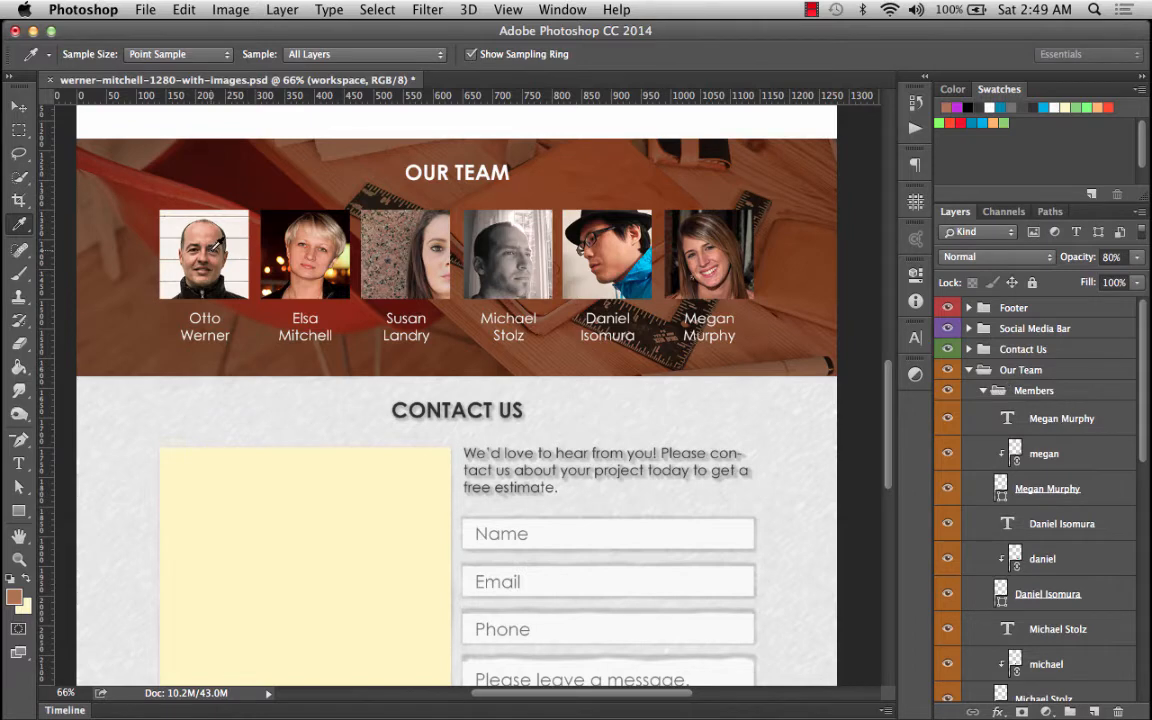
{"action": "left_click", "coordinate": [1015, 392]}
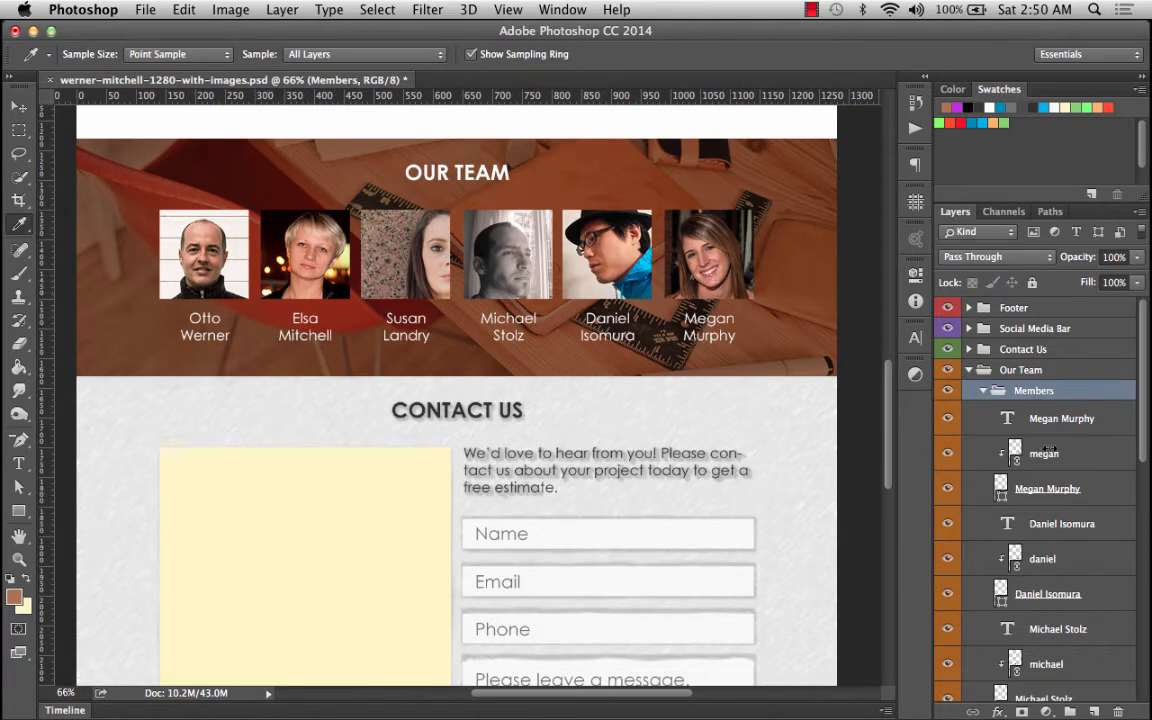
{"action": "scroll", "coordinate": [1015, 546], "scroll_direction": "down", "scroll_amount": 5}
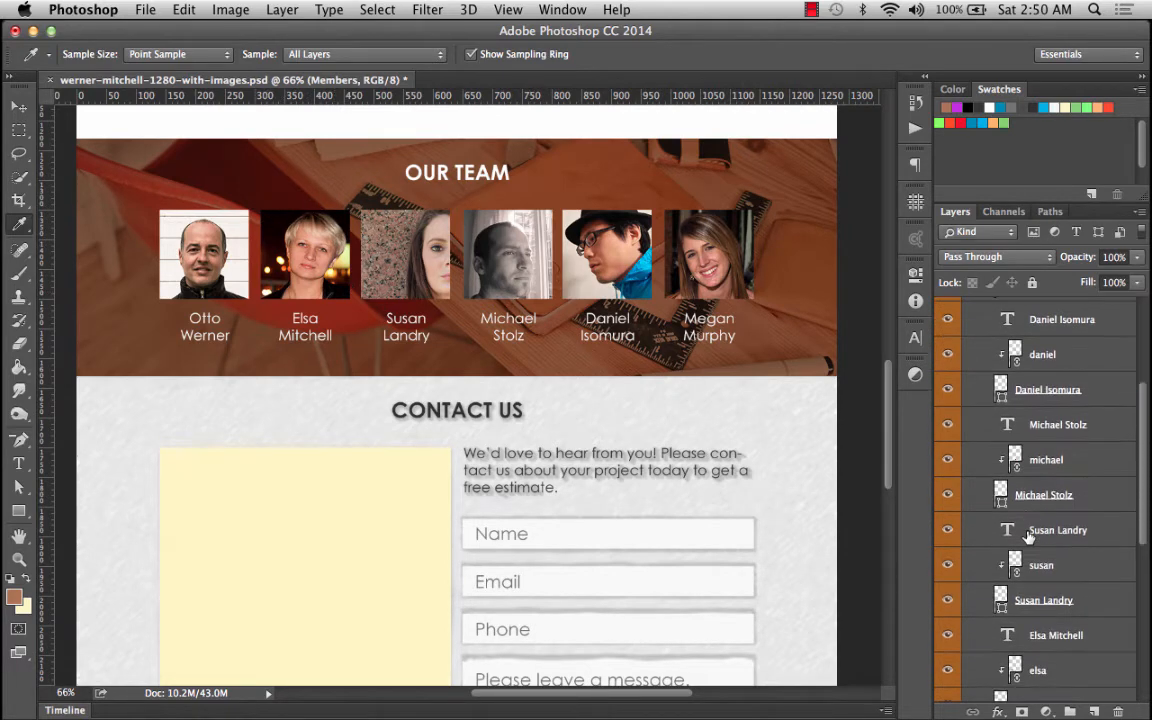
{"action": "scroll", "coordinate": [1045, 650], "scroll_direction": "down", "scroll_amount": 3}
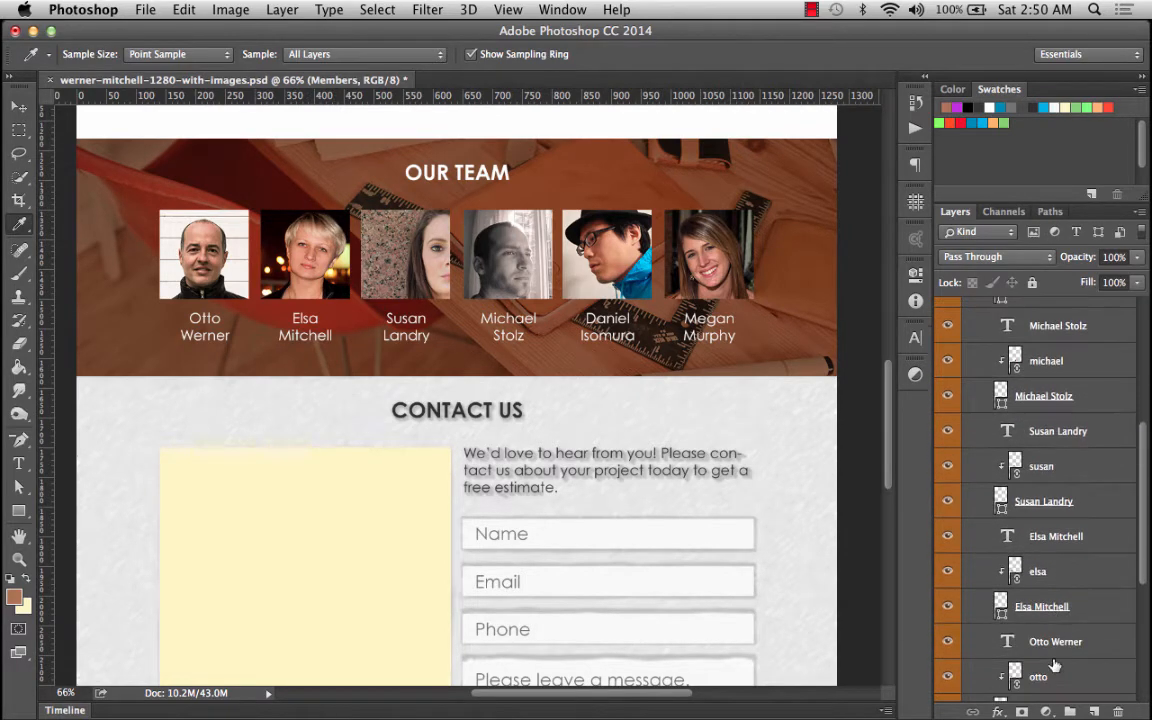
{"action": "left_click", "coordinate": [1043, 571]}
{"action": "scroll", "coordinate": [1041, 571], "scroll_direction": "down", "scroll_amount": 1}
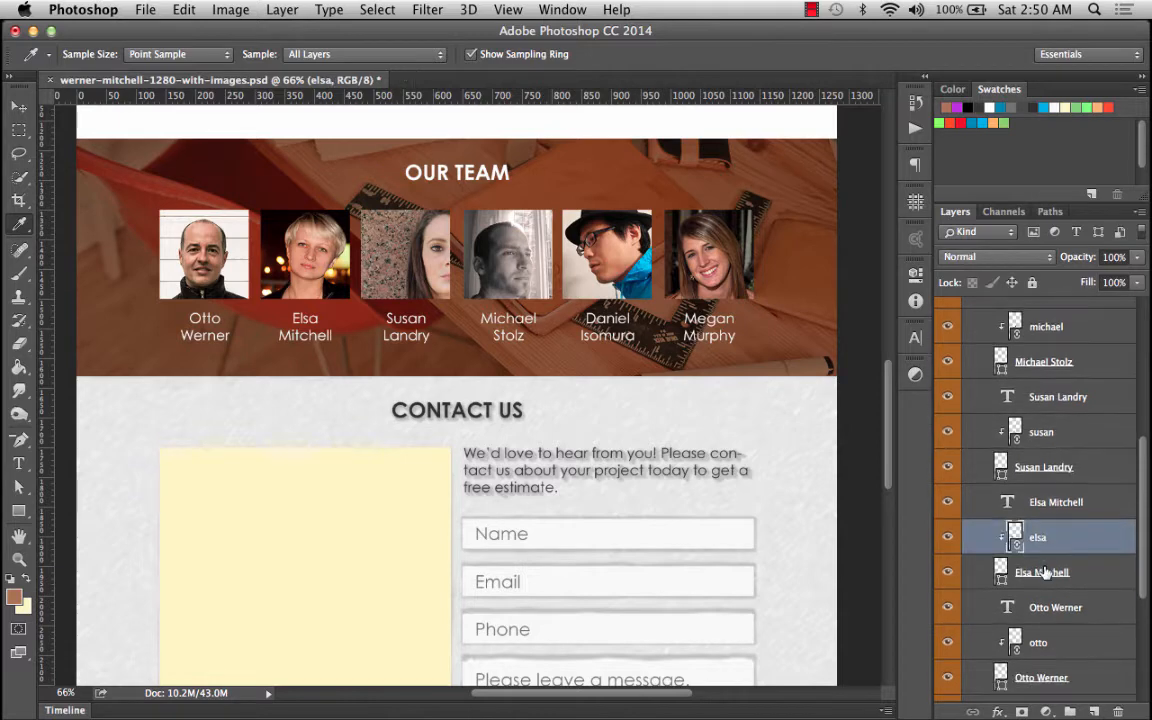
{"action": "left_click", "coordinate": [993, 570]}
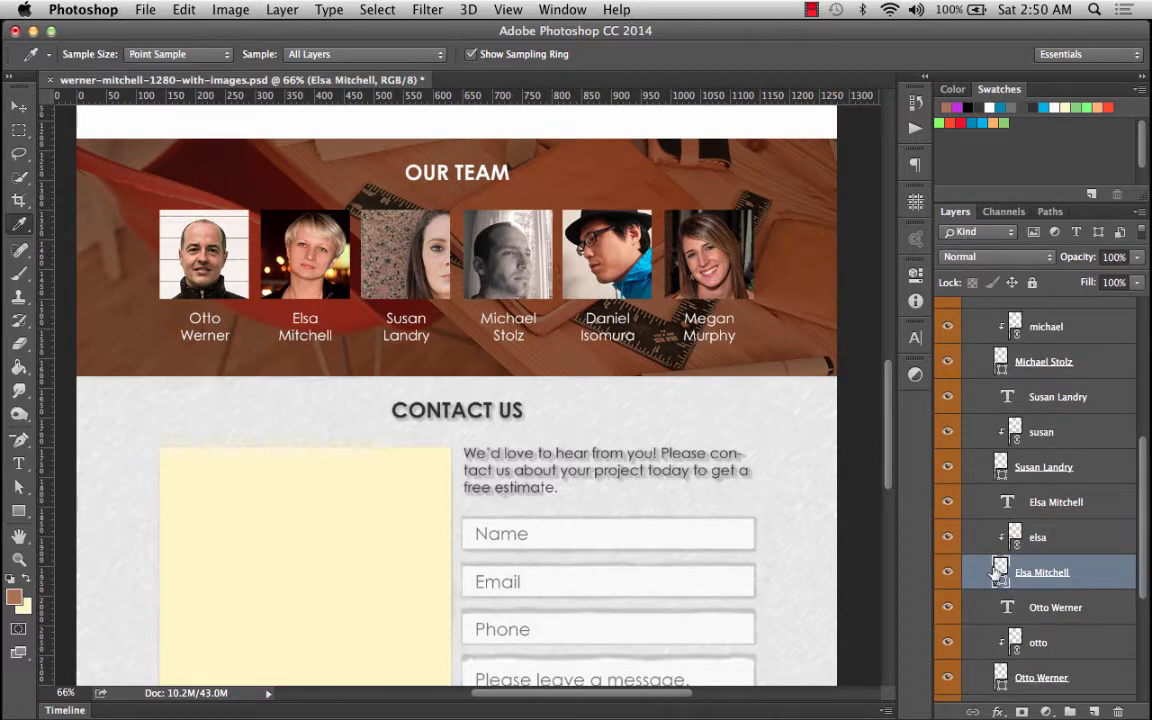
{"action": "scroll", "coordinate": [1014, 572], "scroll_direction": "down", "scroll_amount": 1}
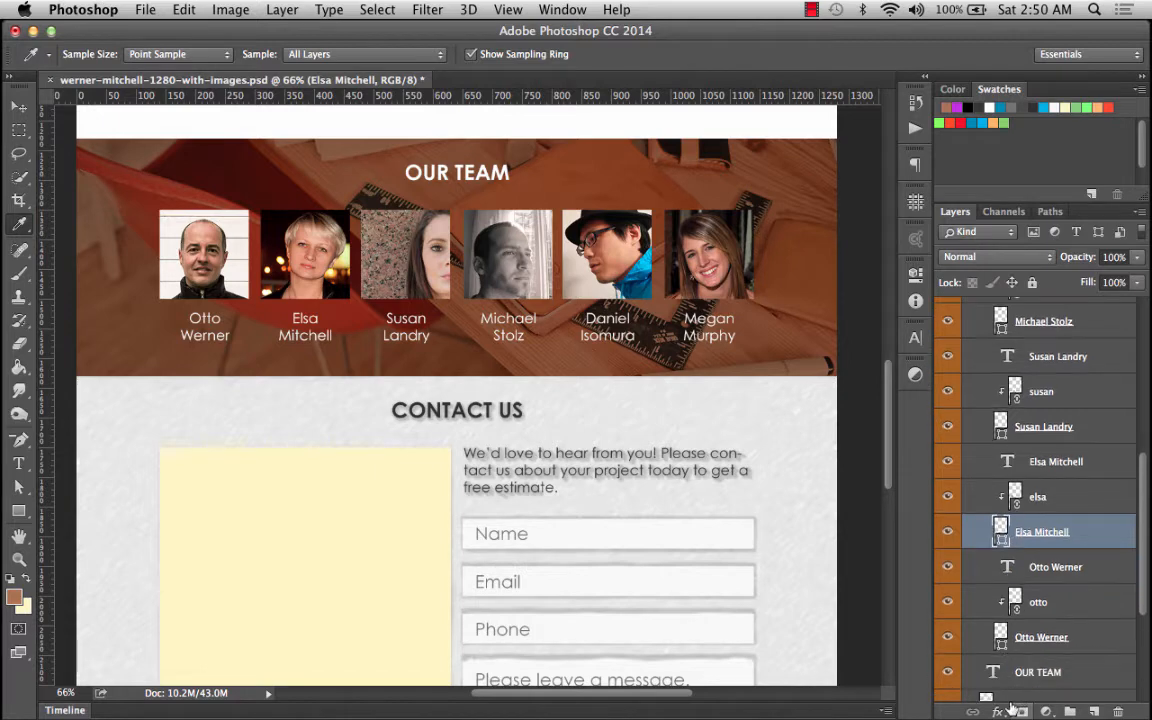
{"action": "left_click", "coordinate": [999, 711]}
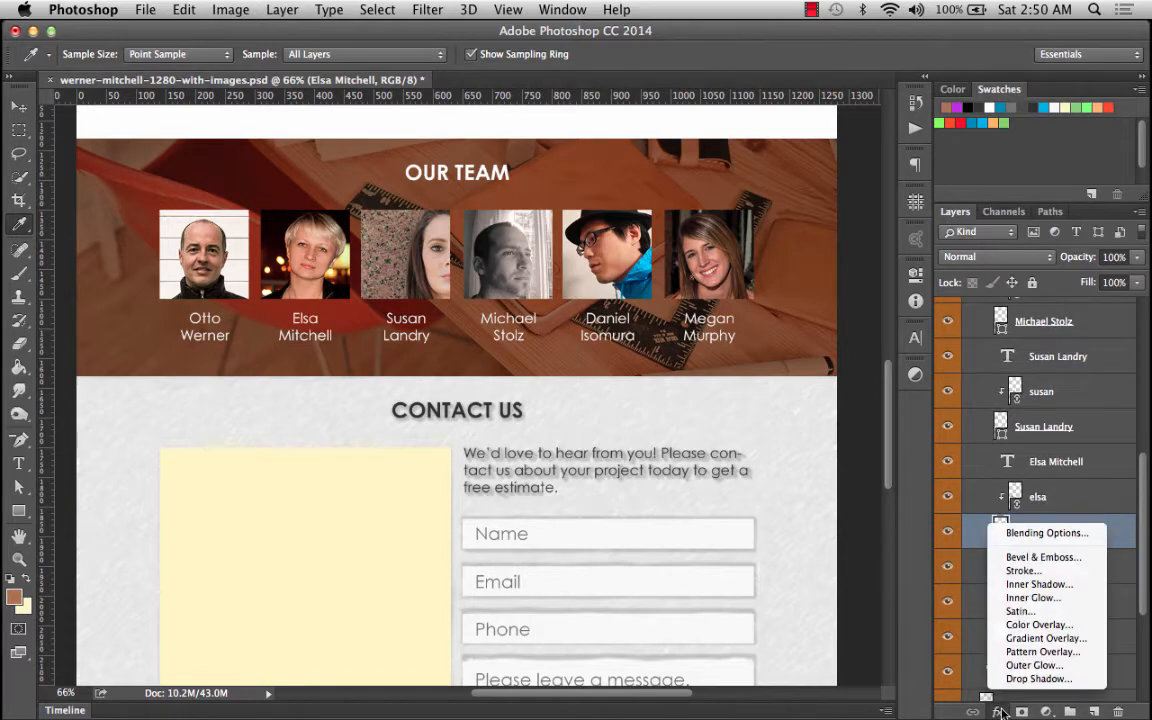
{"action": "left_click", "coordinate": [1025, 570]}
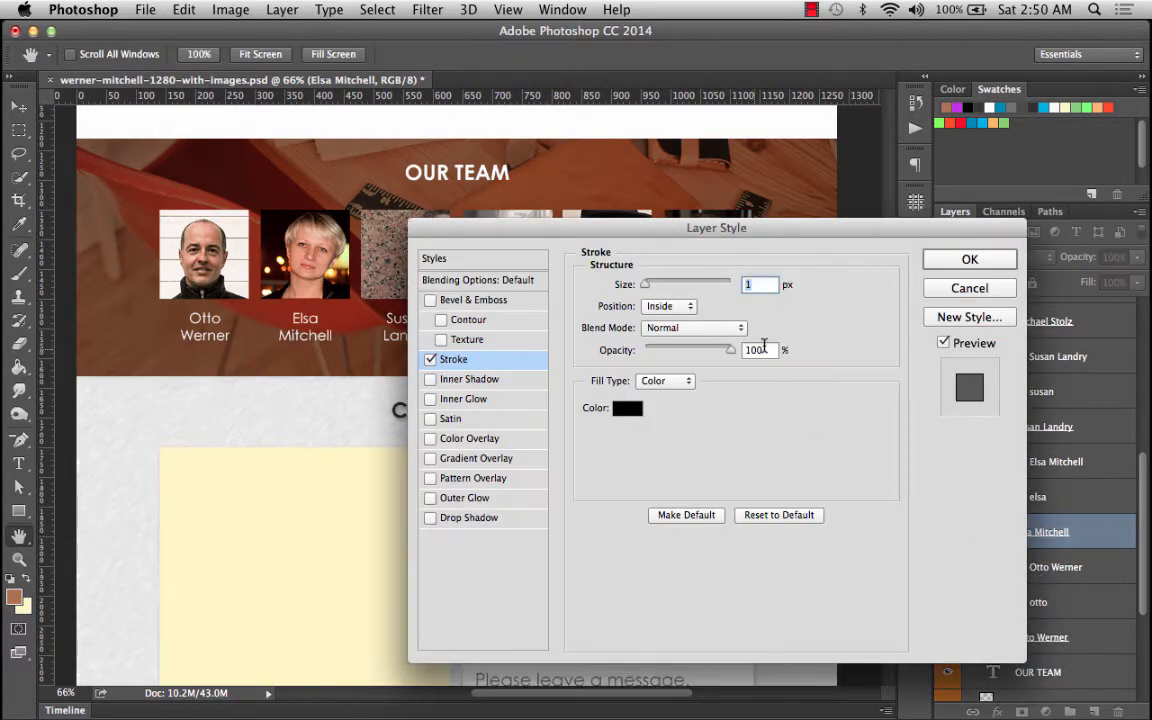
Set the stroke colour to white.
{"action": "left_click", "coordinate": [627, 408]}
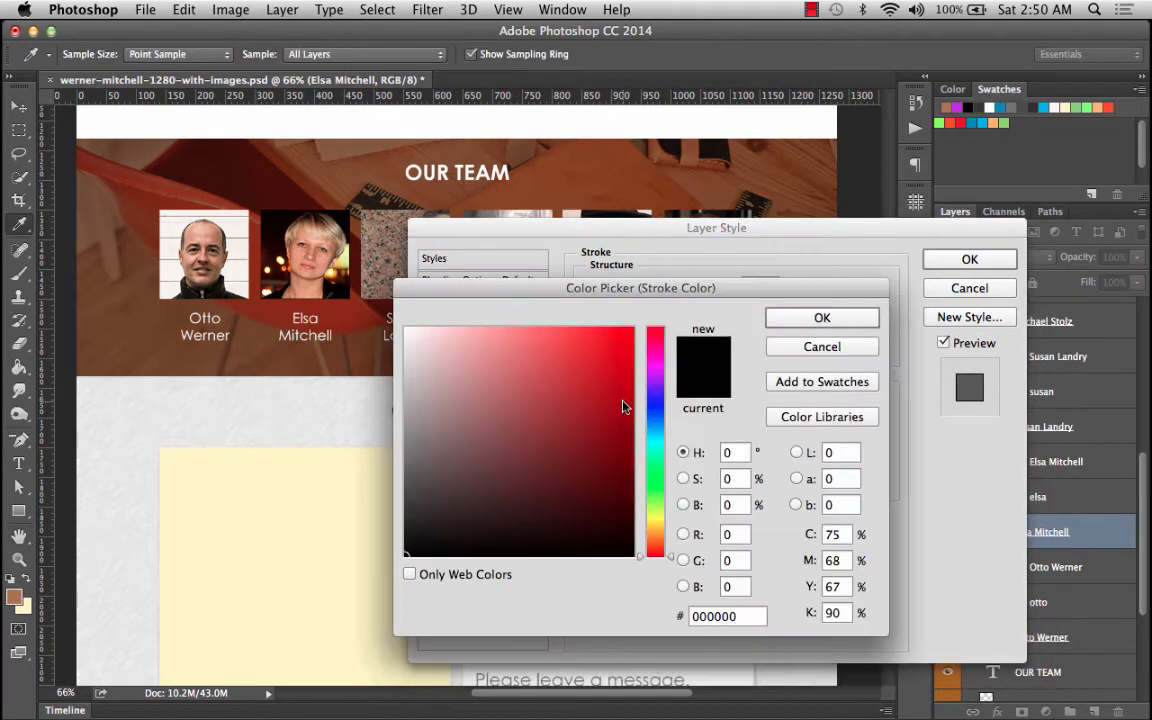
{"action": "left_click", "coordinate": [406, 328]}
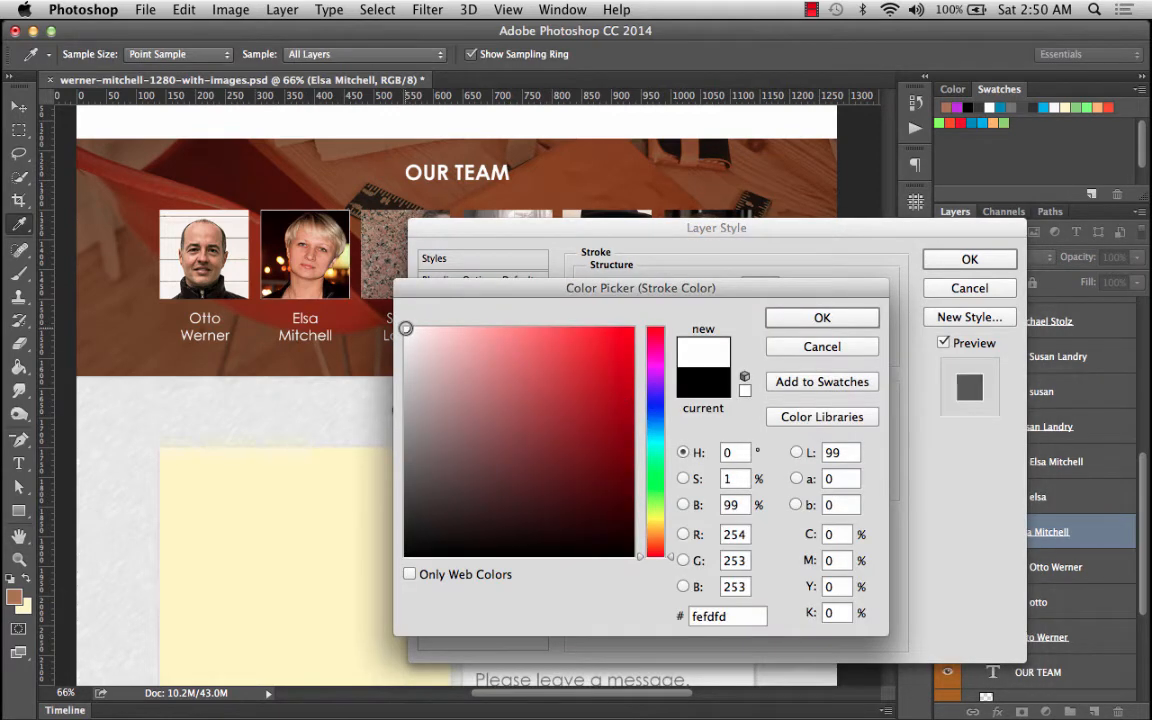
{"action": "left_click_drag", "start_coordinate": [406, 328], "coordinate": [404, 326]}
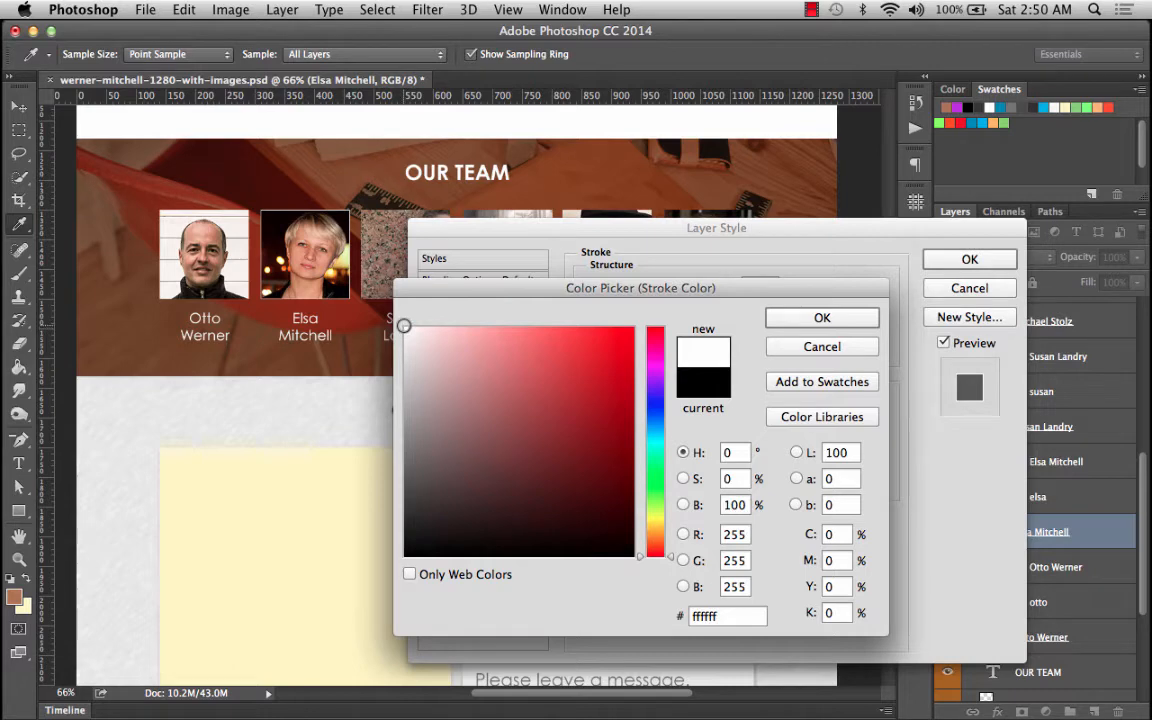
{"action": "left_click", "coordinate": [834, 318]}
Set the stroke position to Center and its size to 2 px.
{"action": "left_click", "coordinate": [658, 305]}
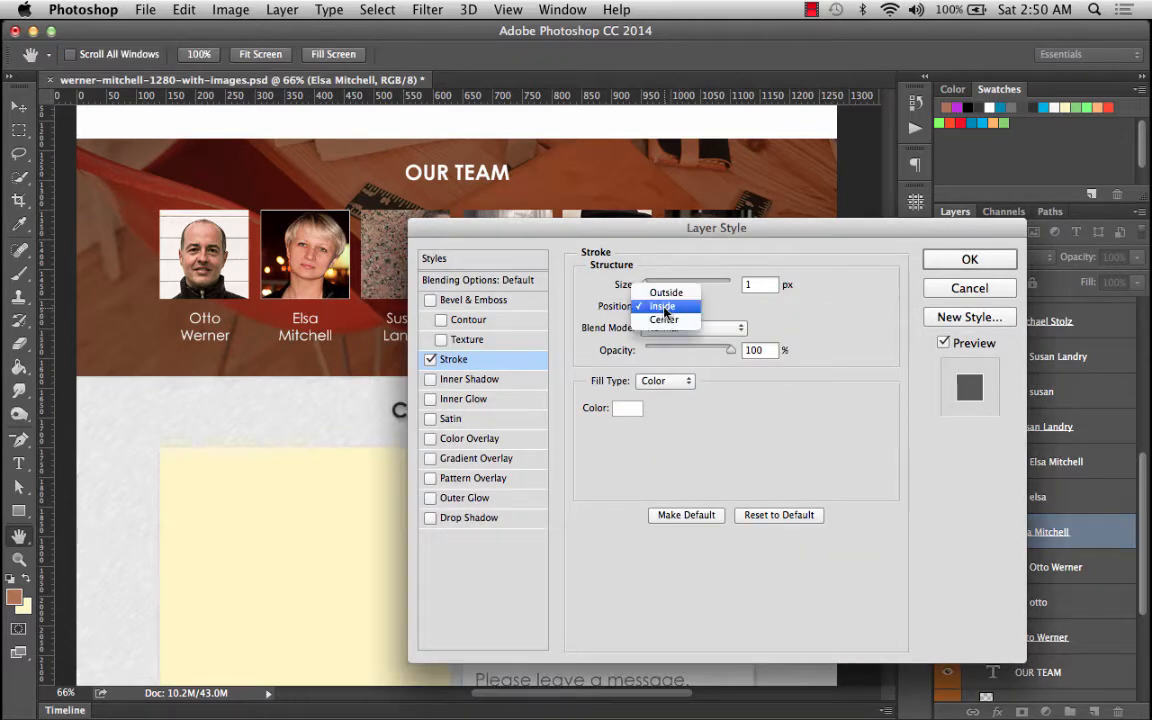
{"action": "left_click", "coordinate": [668, 293]}
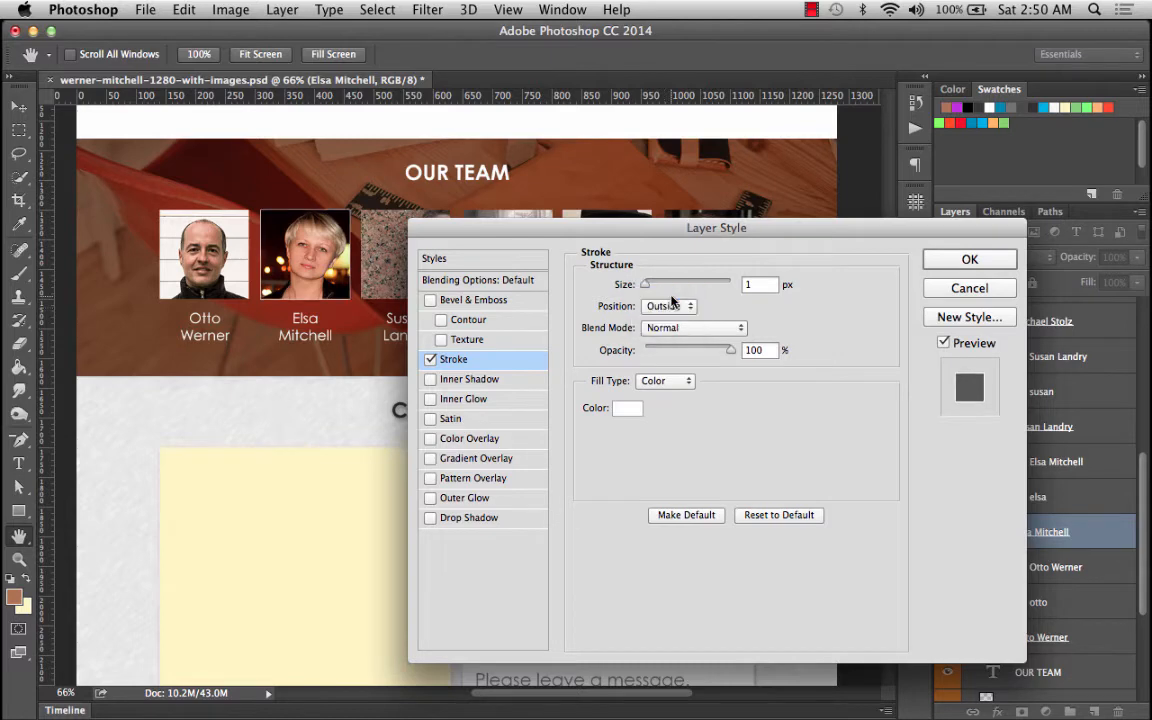
{"action": "left_click", "coordinate": [668, 306]}
{"action": "left_click", "coordinate": [670, 332]}
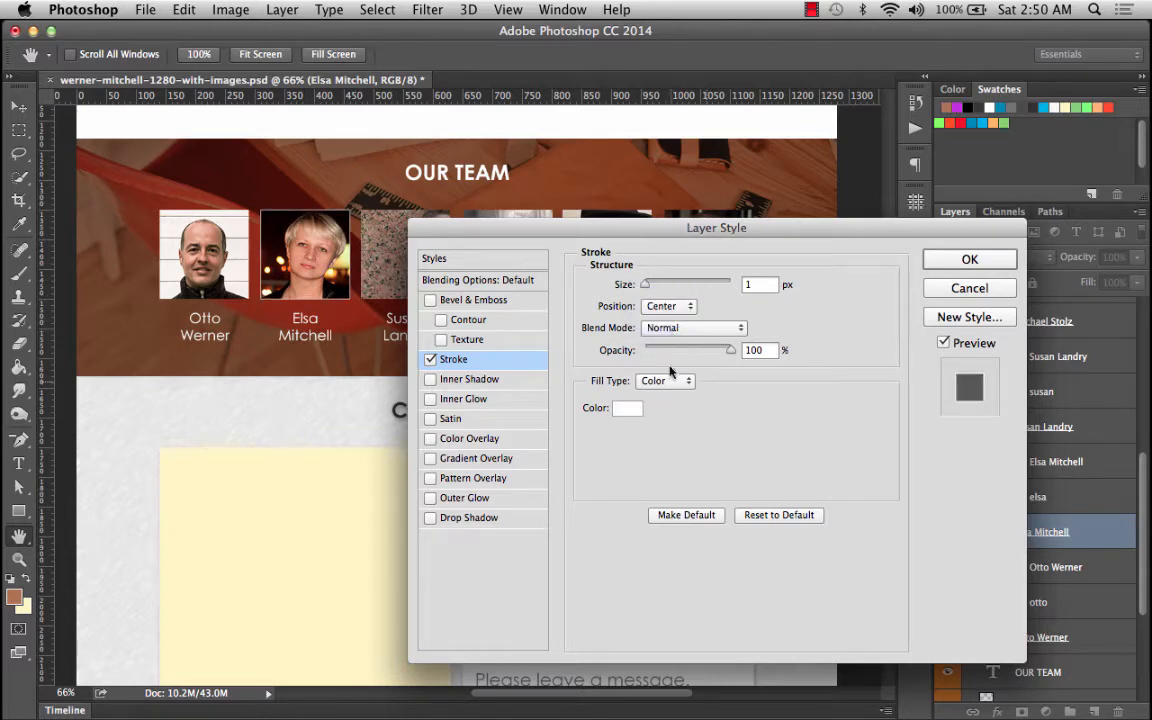
{"action": "type", "text": "2"}
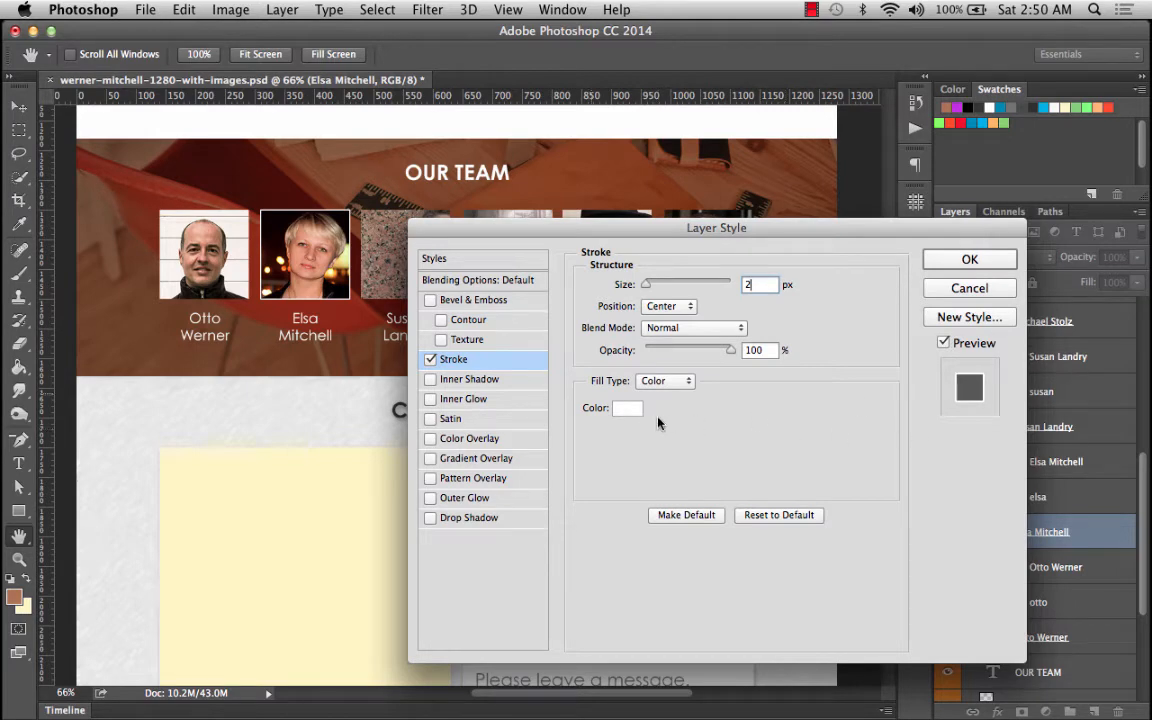
Set the stroke colour to a light beige c9c1af and apply the layer style.
{"action": "left_click", "coordinate": [626, 408]}
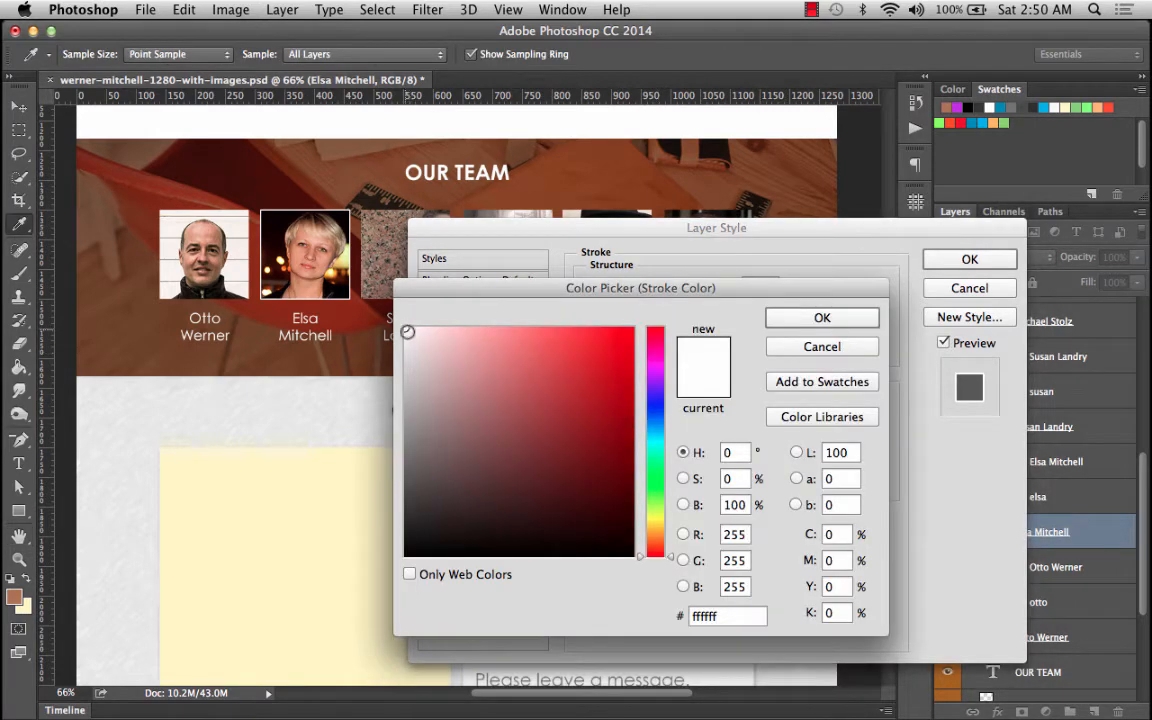
{"action": "left_click_drag", "start_coordinate": [404, 327], "coordinate": [405, 376]}
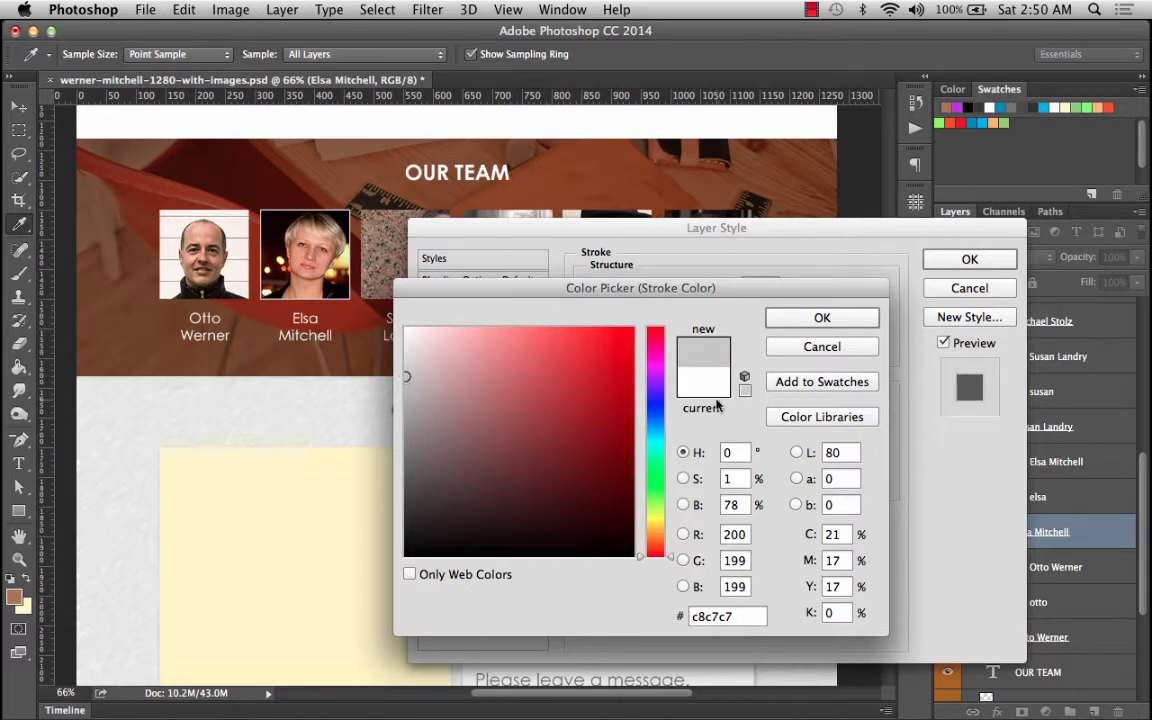
{"action": "left_click_drag", "start_coordinate": [671, 560], "coordinate": [673, 535]}
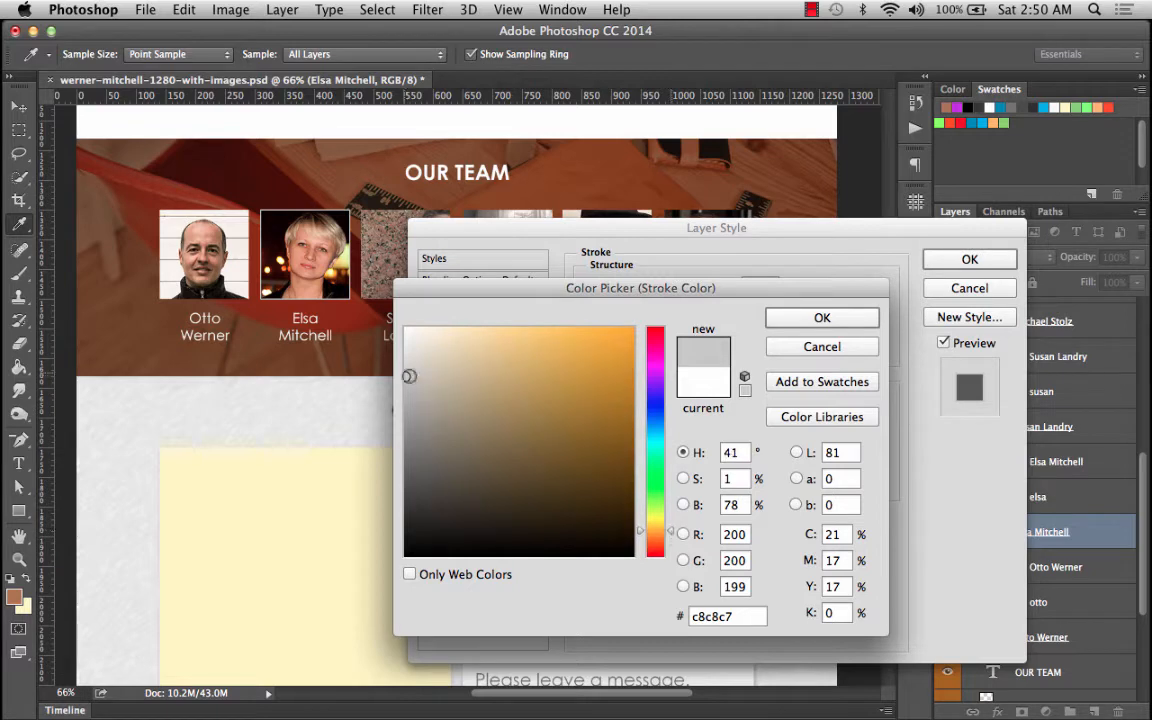
{"action": "left_click", "coordinate": [431, 375]}
{"action": "left_click_drag", "start_coordinate": [431, 375], "coordinate": [434, 376]}
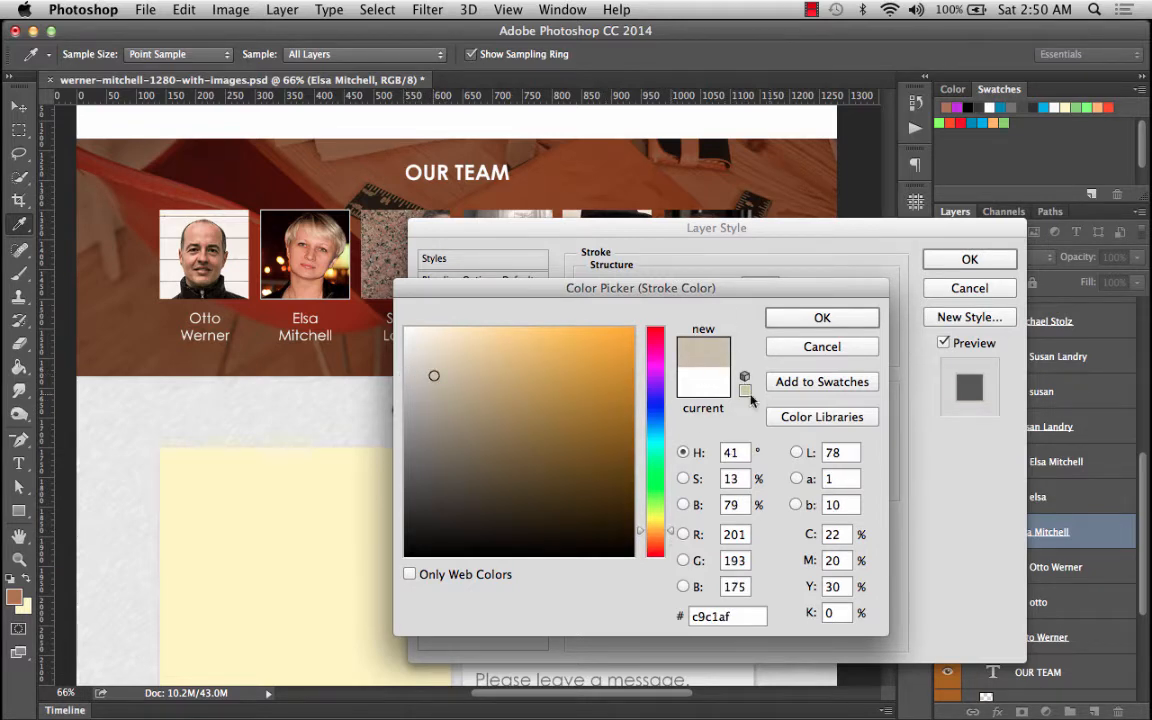
{"action": "left_click", "coordinate": [840, 316]}
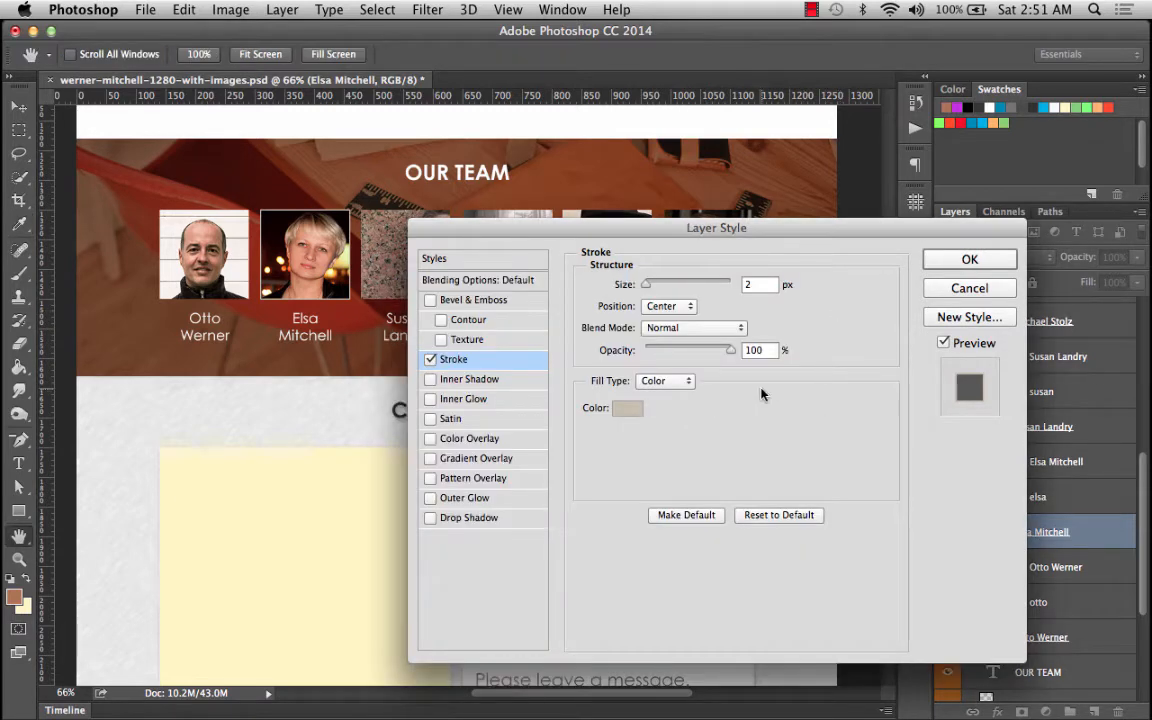
{"action": "left_click", "coordinate": [1005, 258]}
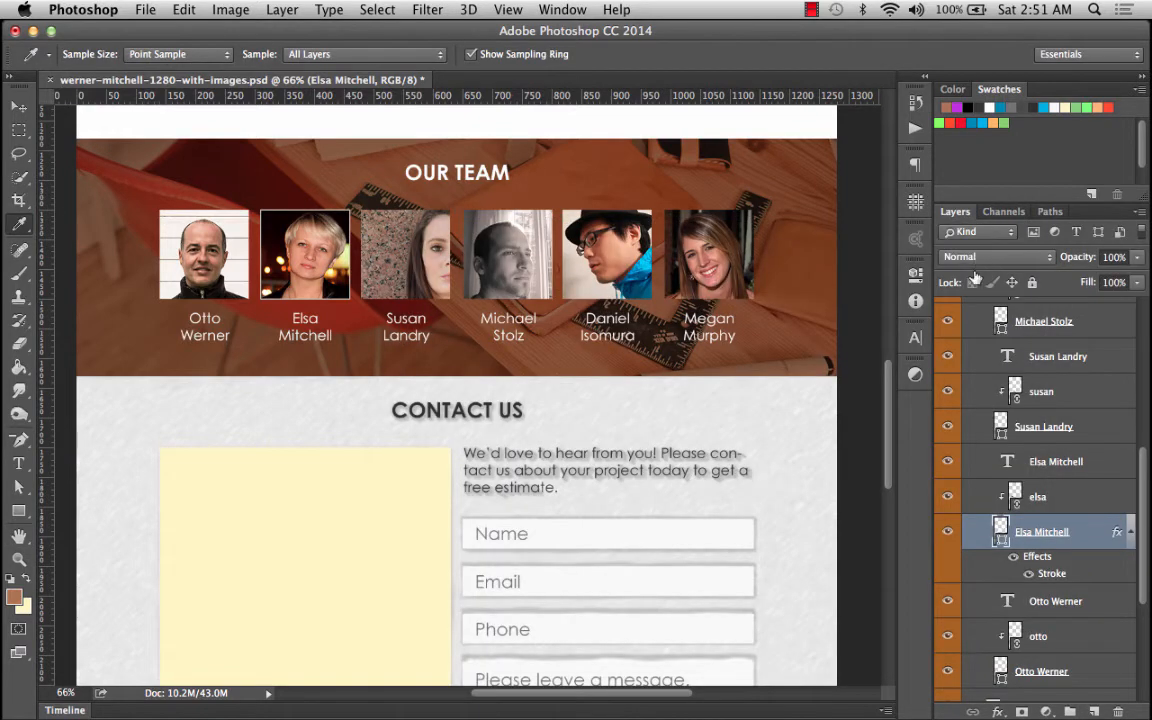
Add a Drop Shadow to the frame with 40% opacity, 5 px distance, 2% spread and 13 px size.
{"action": "double_click", "coordinate": [1041, 558]}
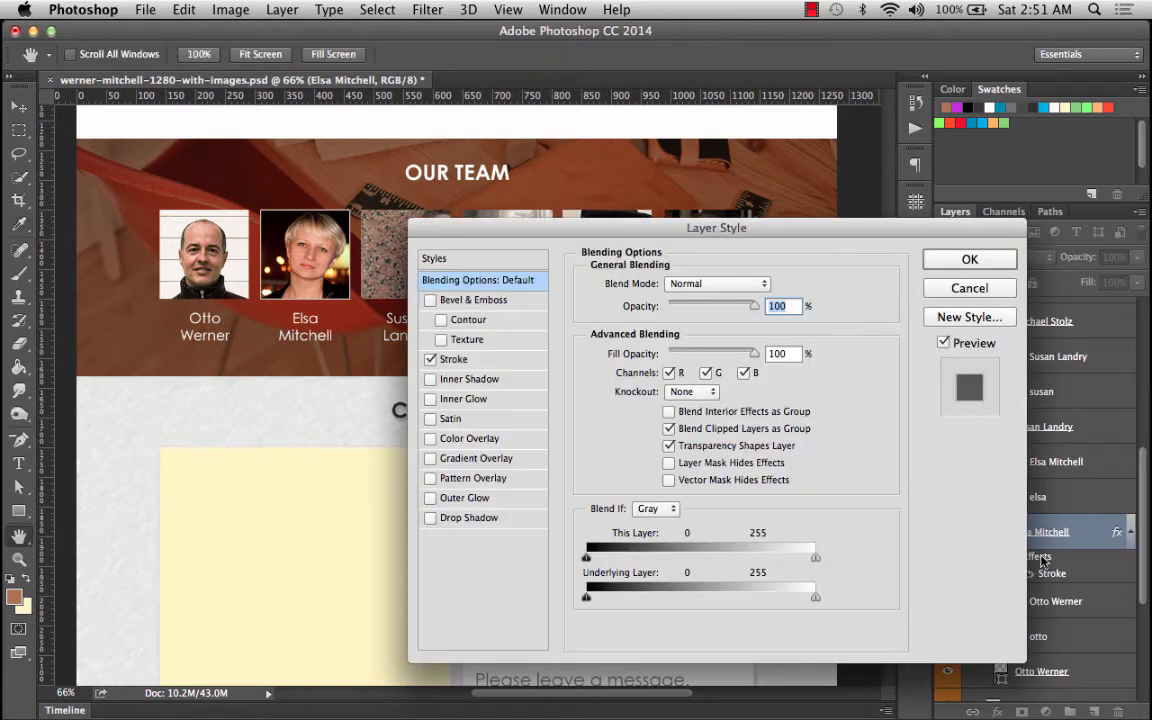
{"action": "left_click", "coordinate": [431, 518]}
{"action": "left_click", "coordinate": [466, 518]}
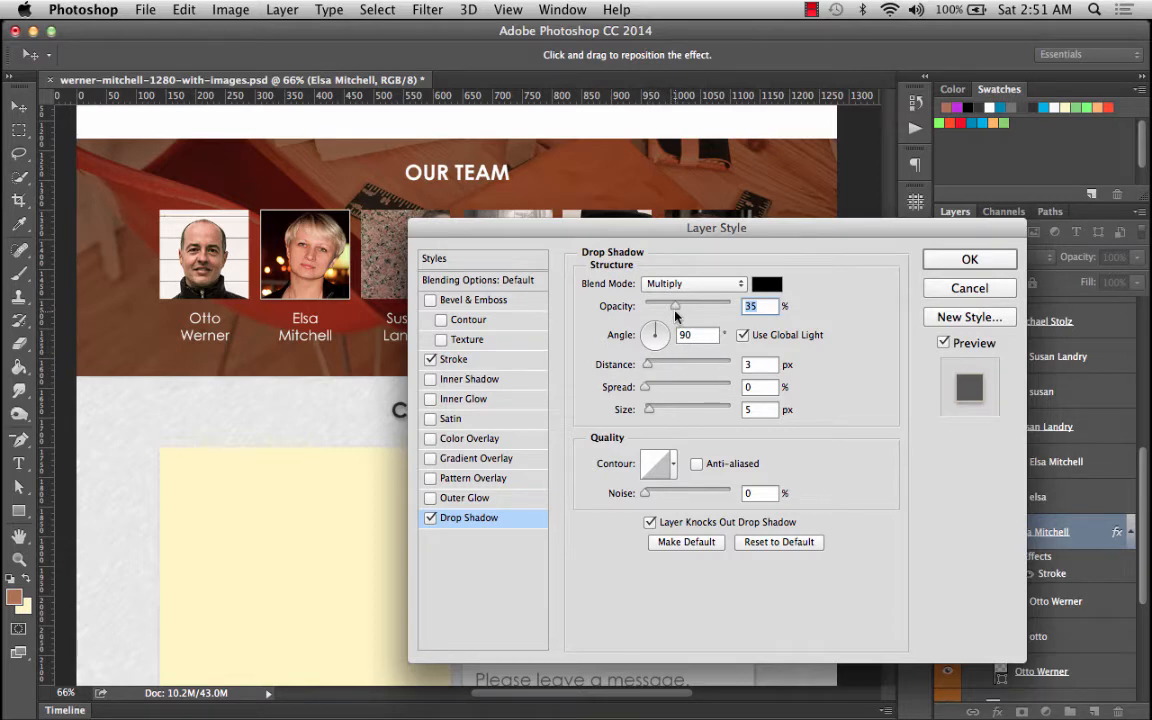
{"action": "left_click_drag", "start_coordinate": [675, 312], "coordinate": [684, 310]}
{"action": "left_click_drag", "start_coordinate": [648, 368], "coordinate": [654, 411]}
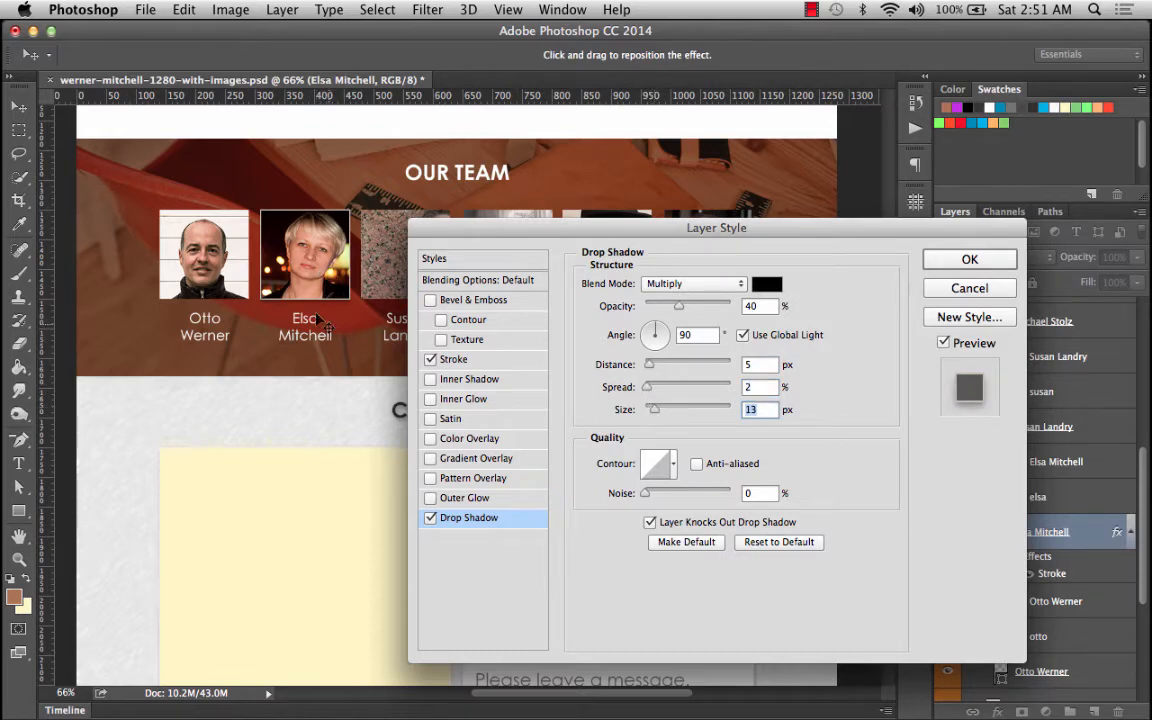
{"action": "left_click", "coordinate": [970, 260]}
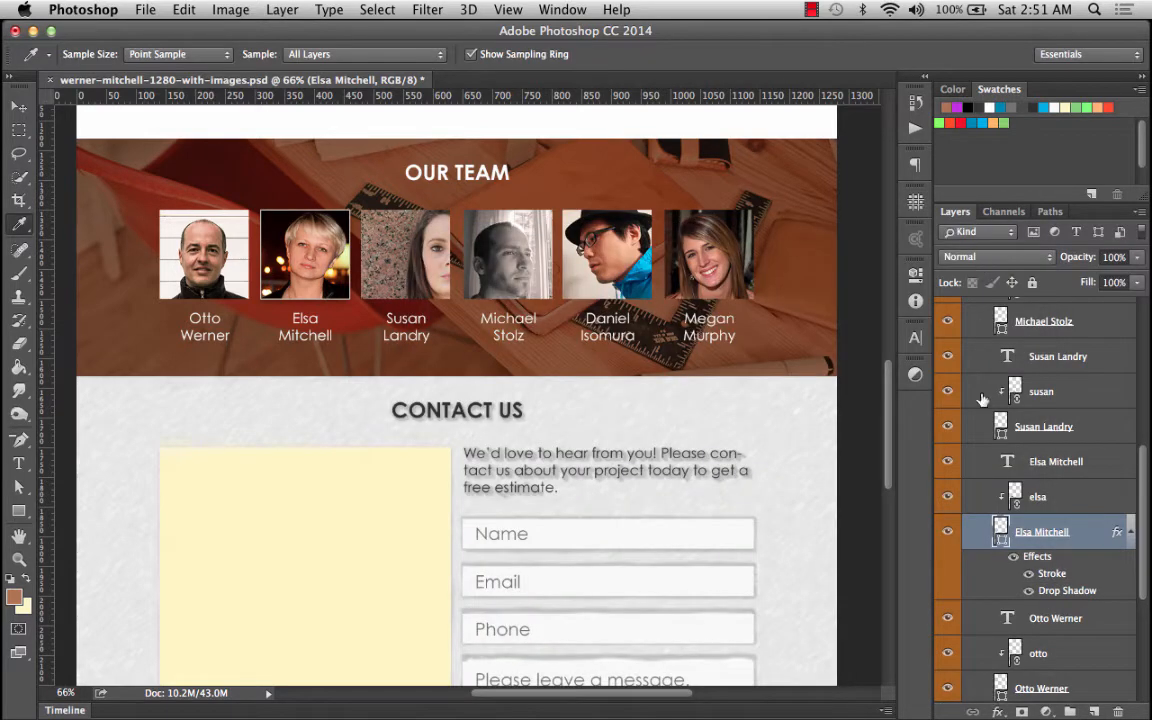
{"action": "right_click", "coordinate": [1042, 558]}
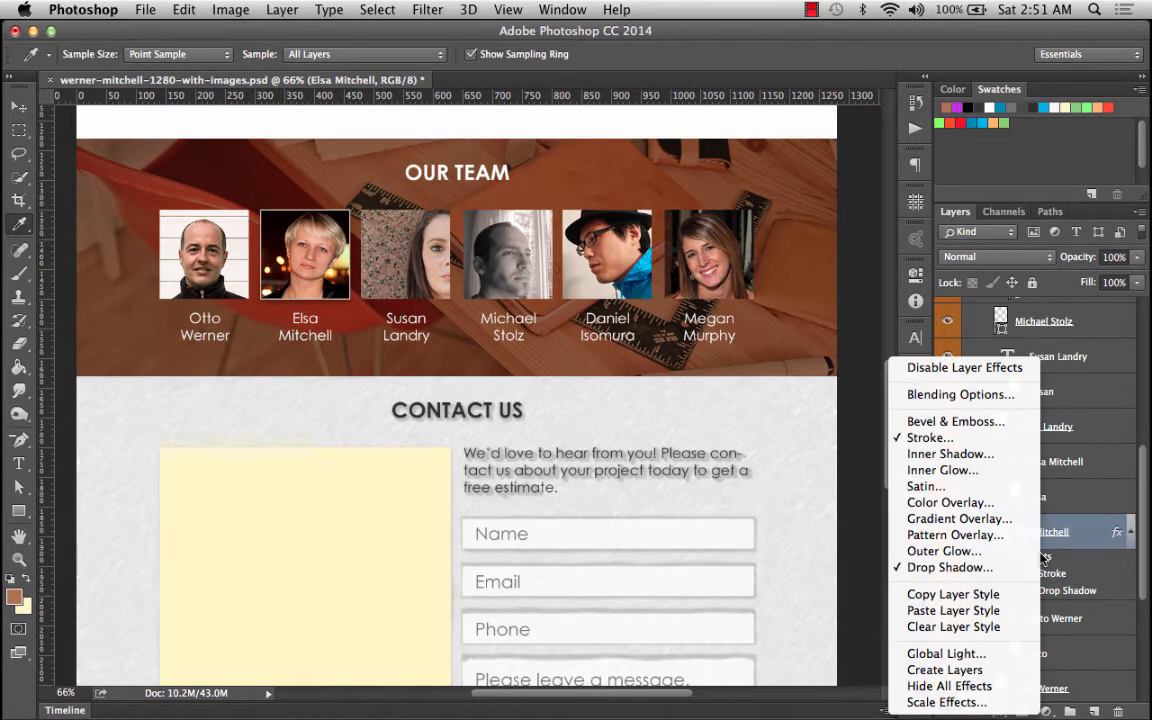
{"action": "left_click", "coordinate": [983, 596]}
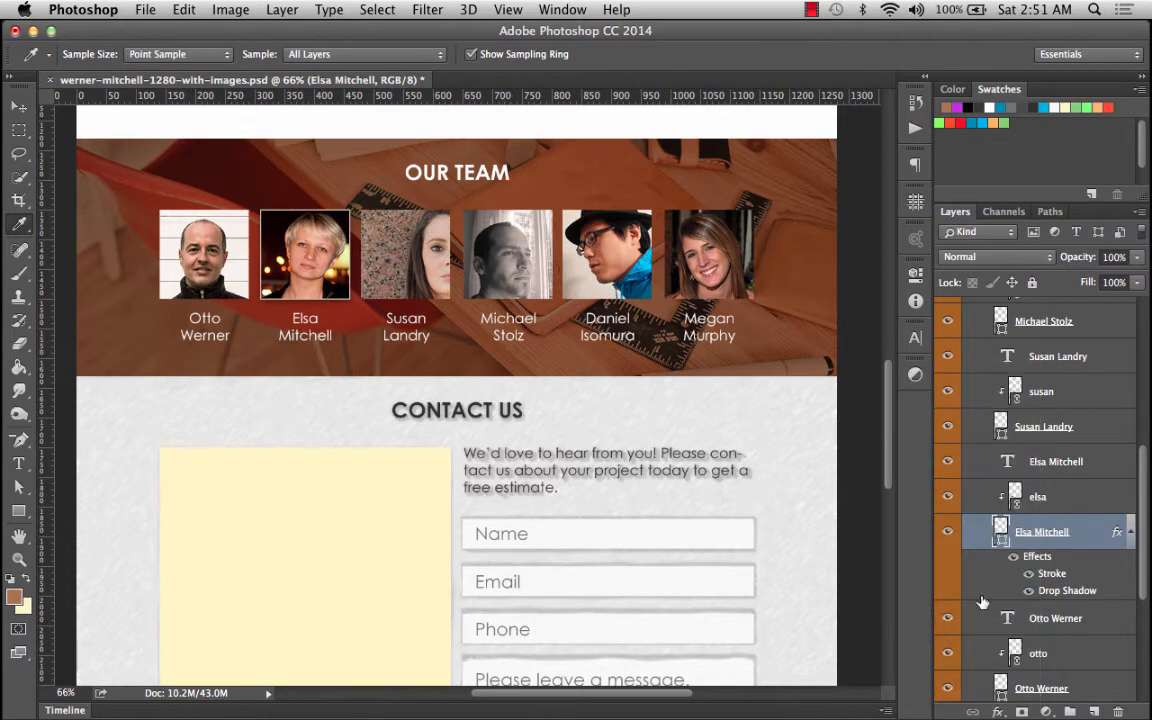
{"action": "left_click", "coordinate": [1134, 533]}
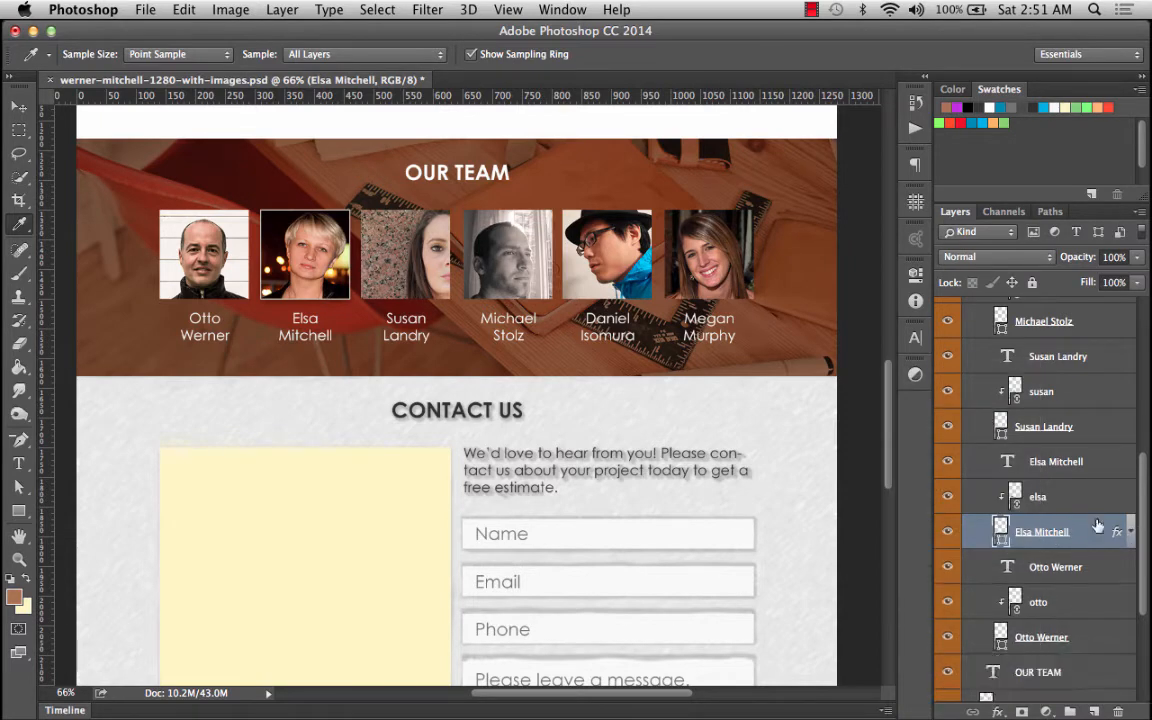
Select the Members group and pull the Layers panel out into a larger floating panel.
{"action": "scroll", "coordinate": [1062, 474], "scroll_direction": "up", "scroll_amount": 5}
{"action": "scroll", "coordinate": [1062, 474], "scroll_direction": "up", "scroll_amount": 3}
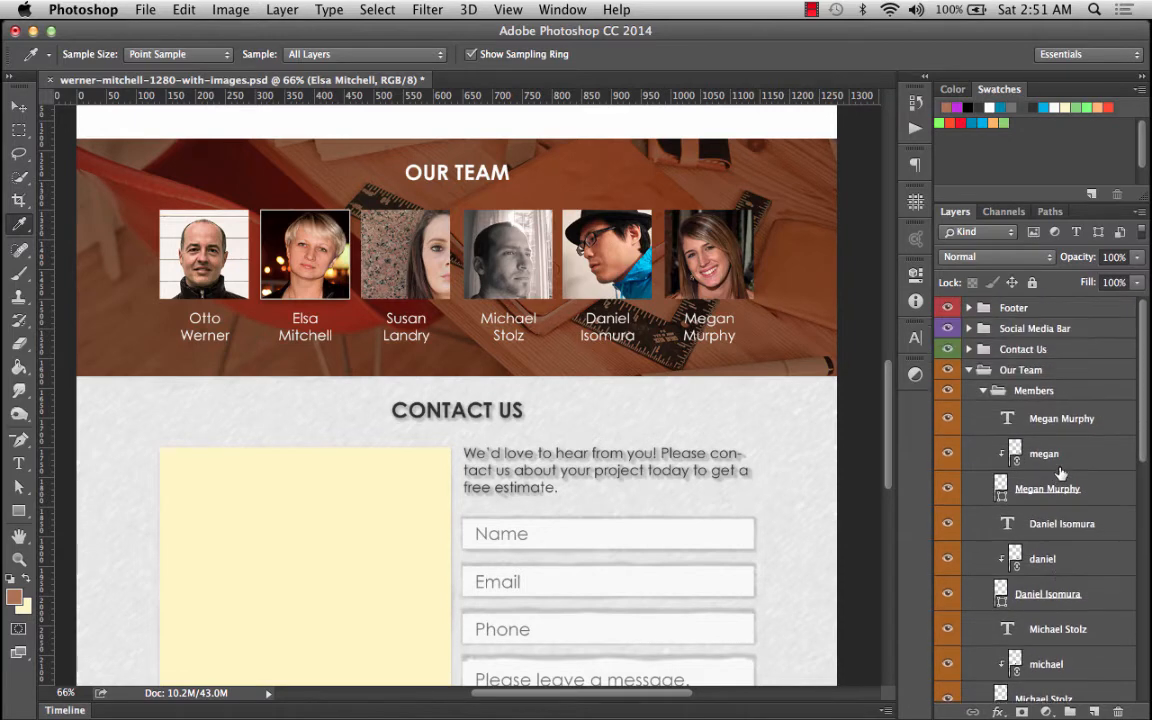
{"action": "left_click", "coordinate": [1032, 391]}
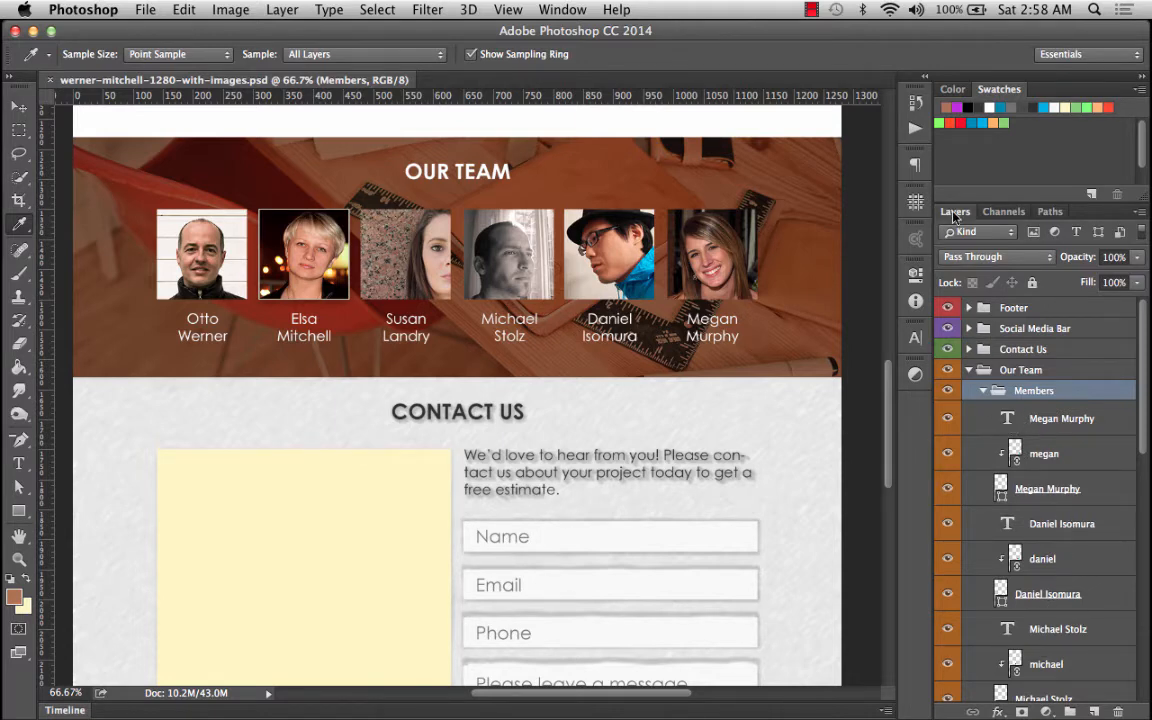
{"action": "left_click_drag", "start_coordinate": [955, 211], "coordinate": [673, 66]}
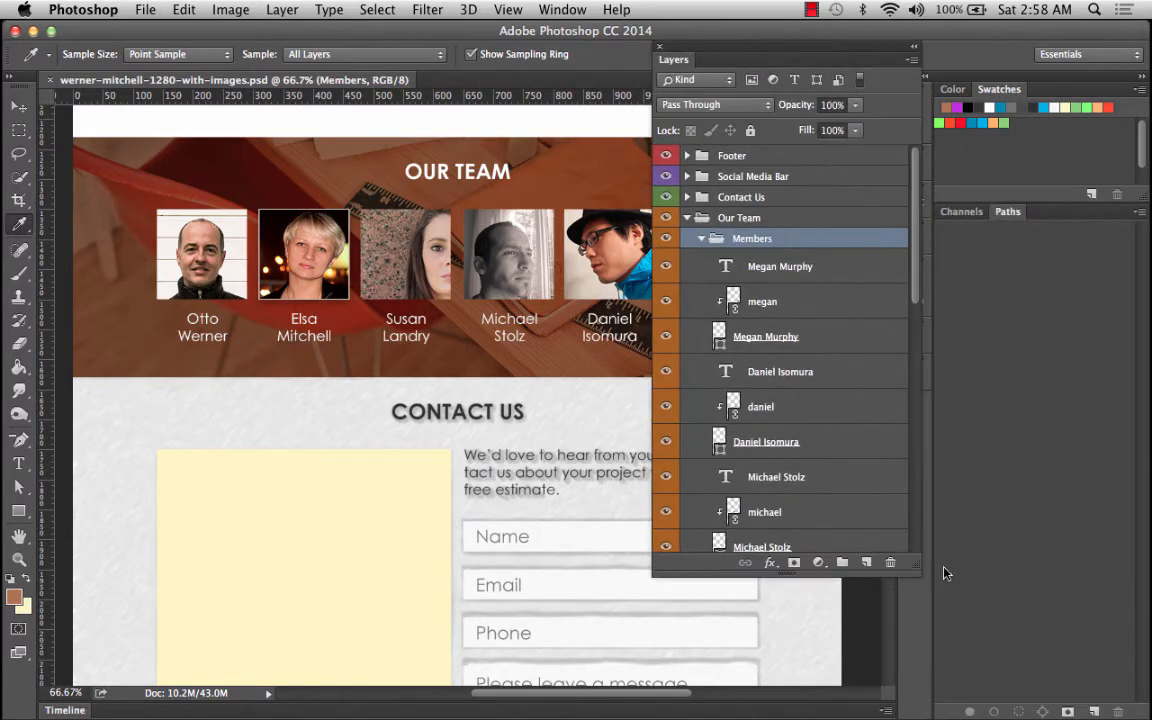
{"action": "left_click_drag", "start_coordinate": [918, 568], "coordinate": [1015, 695]}
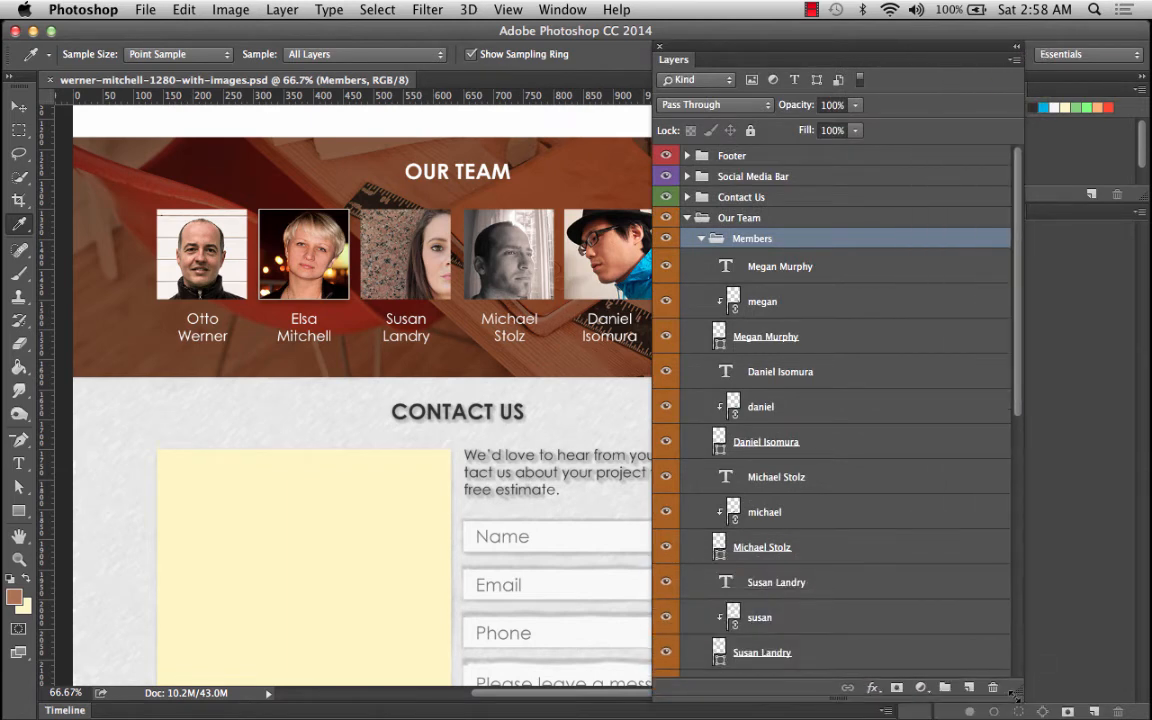
Select all six team member name text layers and group them together.
{"action": "scroll", "coordinate": [755, 320], "scroll_direction": "down", "scroll_amount": 3}
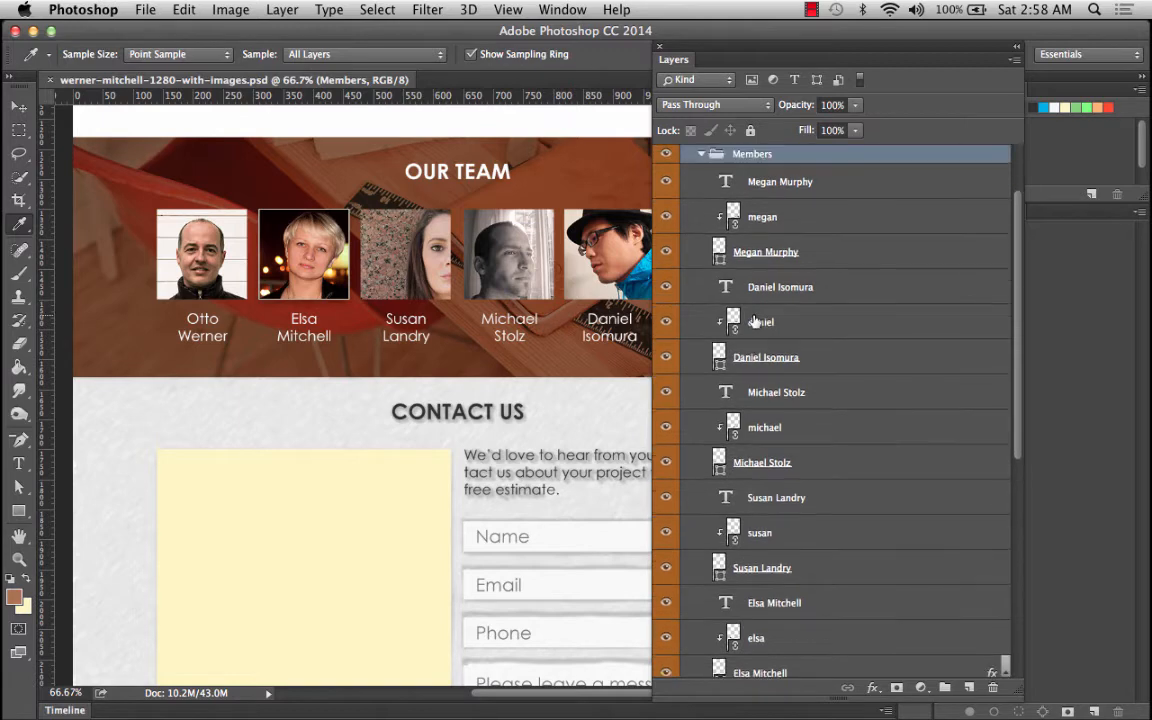
{"action": "left_click", "coordinate": [800, 187]}
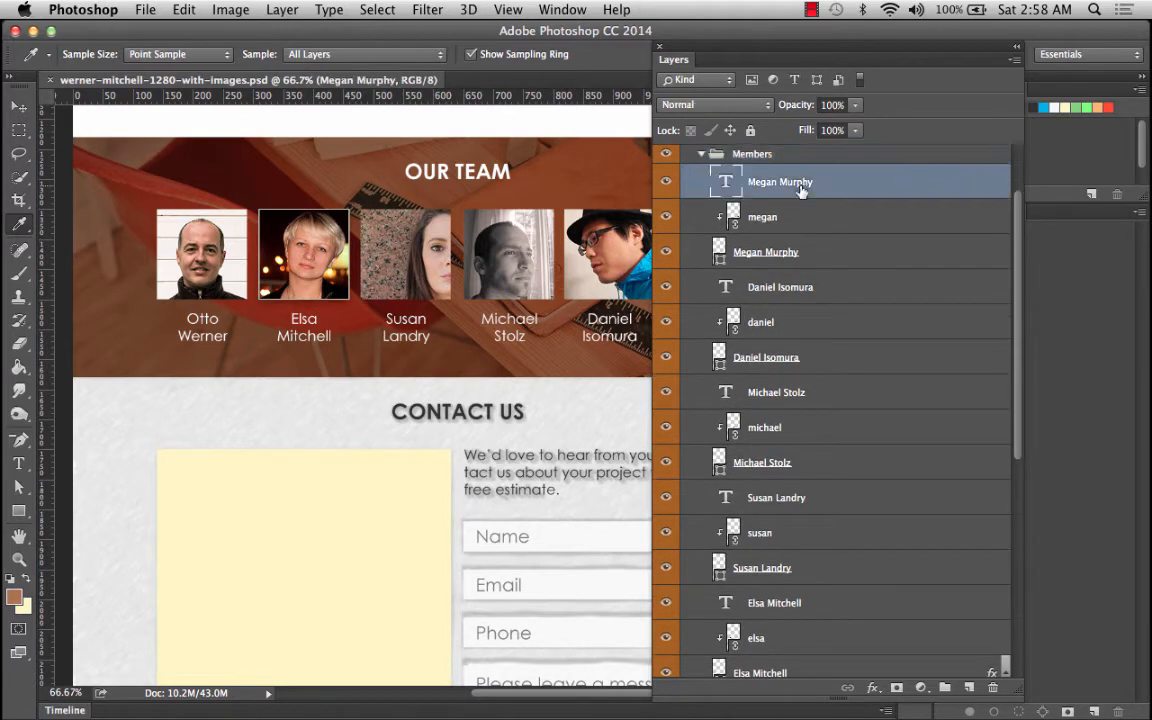
{"action": "left_click", "coordinate": [781, 288], "text": "super"}
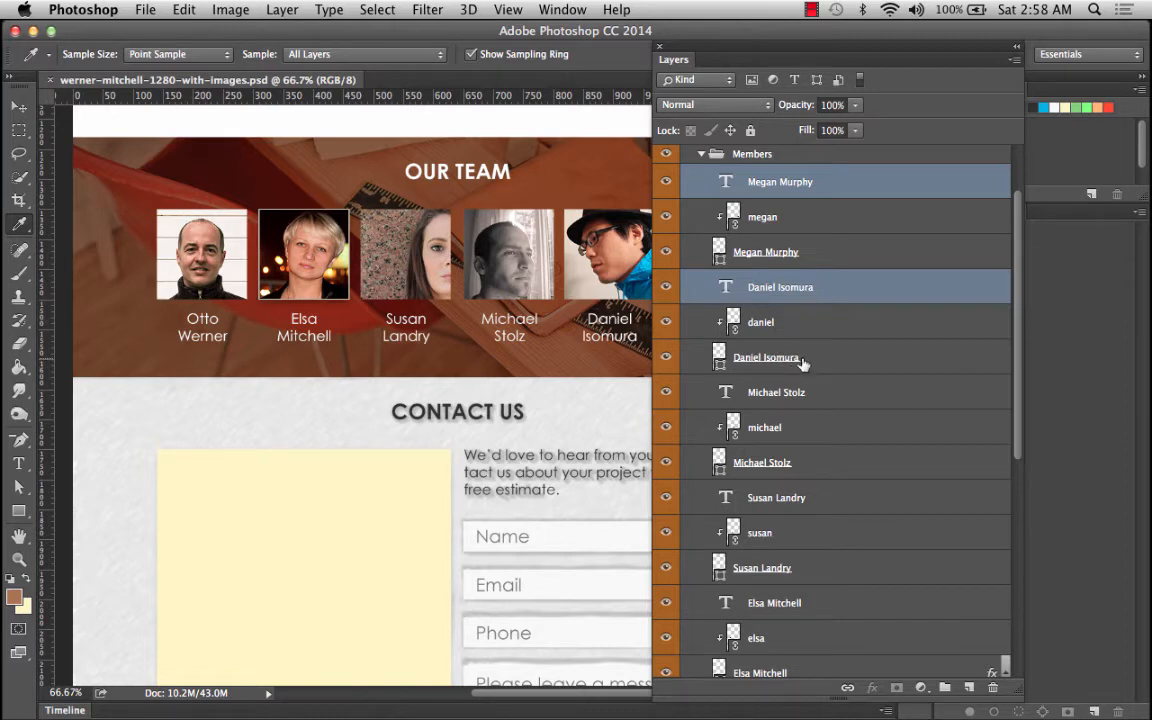
{"action": "left_click", "coordinate": [803, 397], "text": "super"}
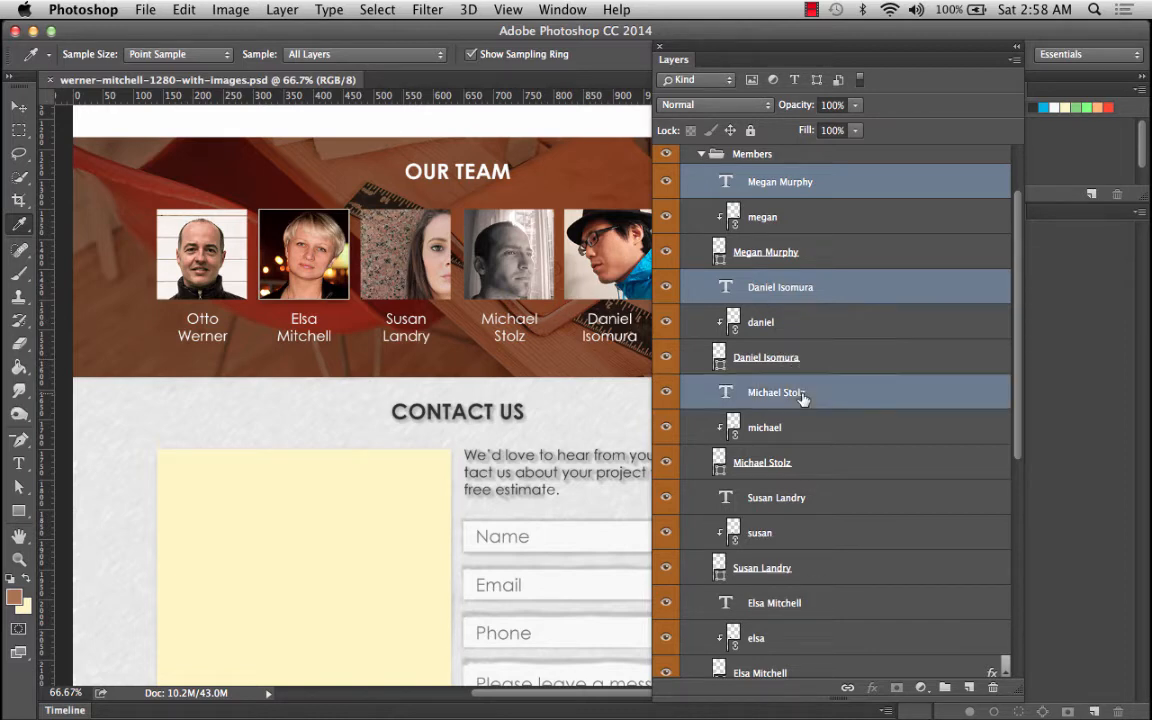
{"action": "left_click", "coordinate": [795, 493], "text": "super"}
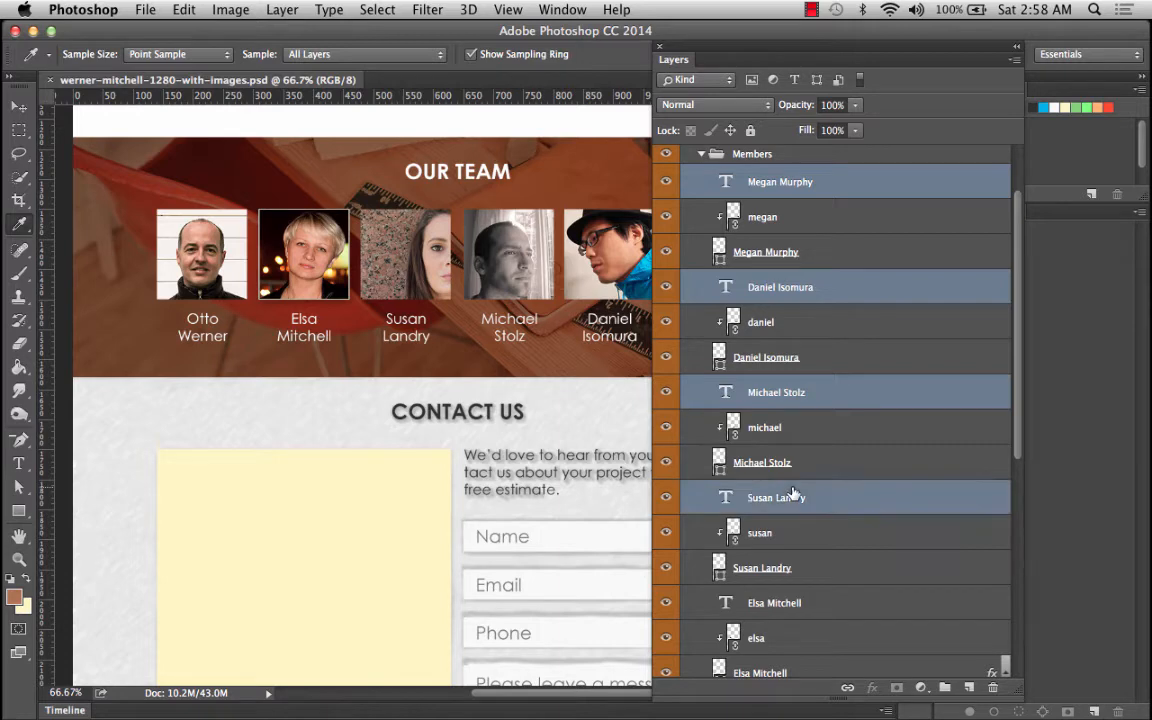
{"action": "left_click", "coordinate": [785, 605], "text": "super"}
{"action": "scroll", "coordinate": [790, 608], "scroll_direction": "down", "scroll_amount": 3}
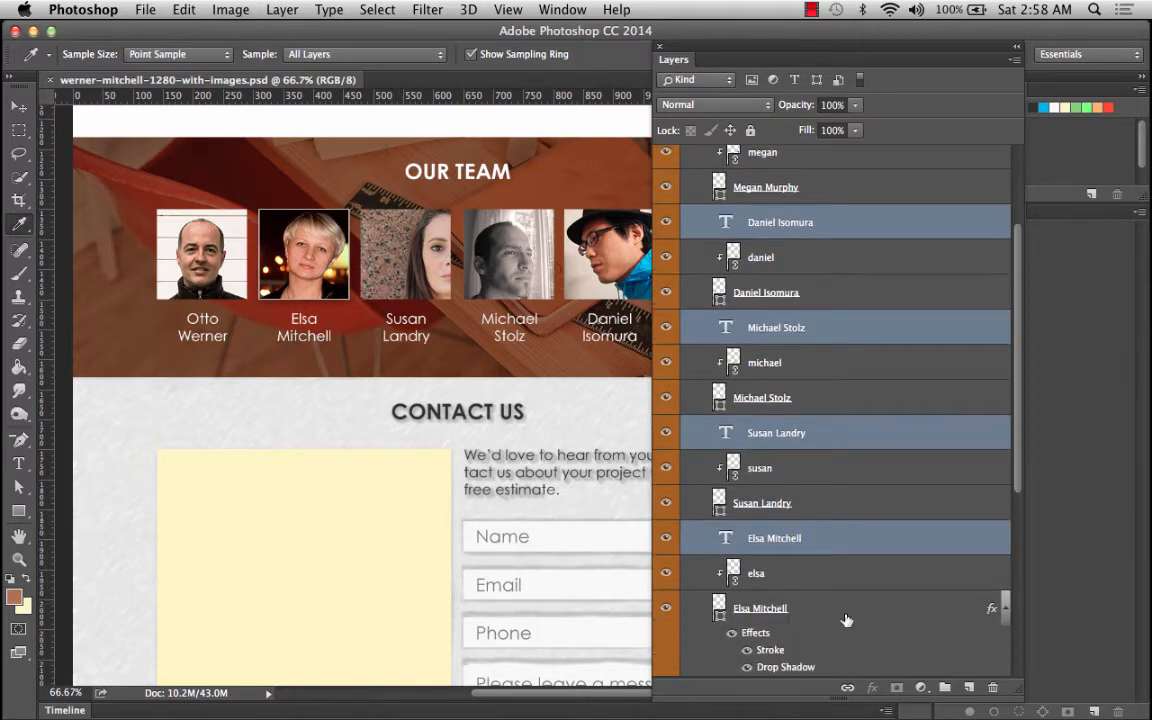
{"action": "left_click", "coordinate": [1003, 610]}
{"action": "scroll", "coordinate": [869, 602], "scroll_direction": "down", "scroll_amount": 2}
{"action": "scroll", "coordinate": [869, 602], "scroll_direction": "down", "scroll_amount": 2}
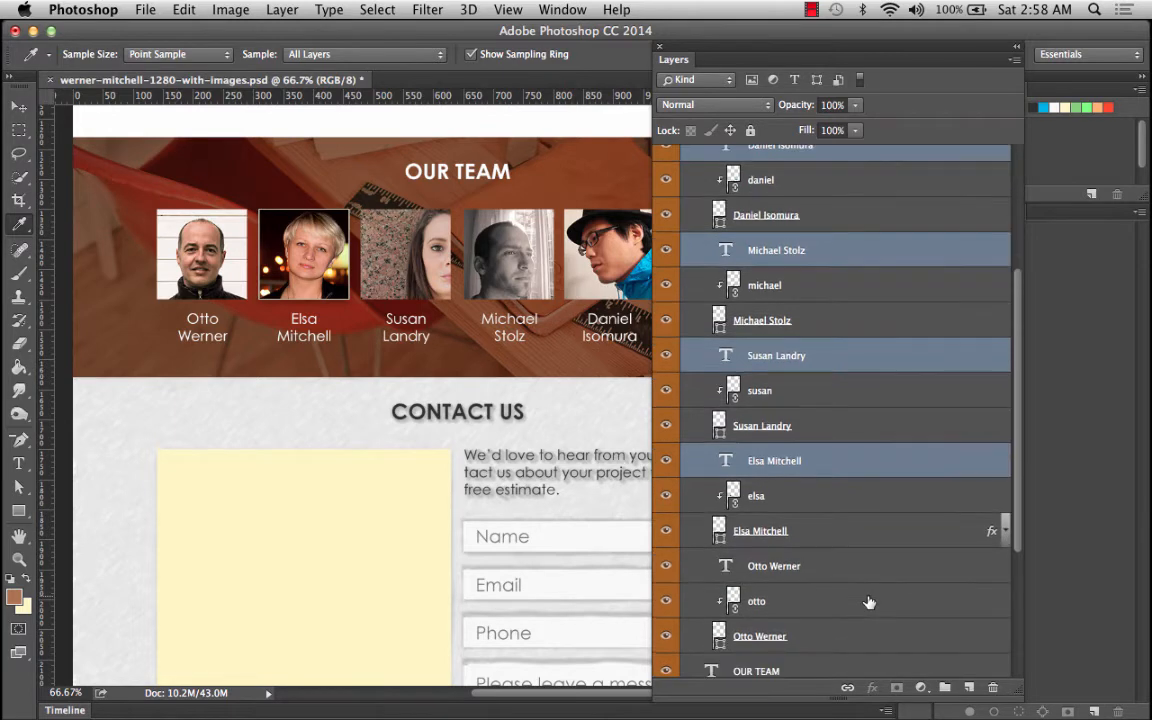
{"action": "left_click", "coordinate": [785, 566], "text": "super"}
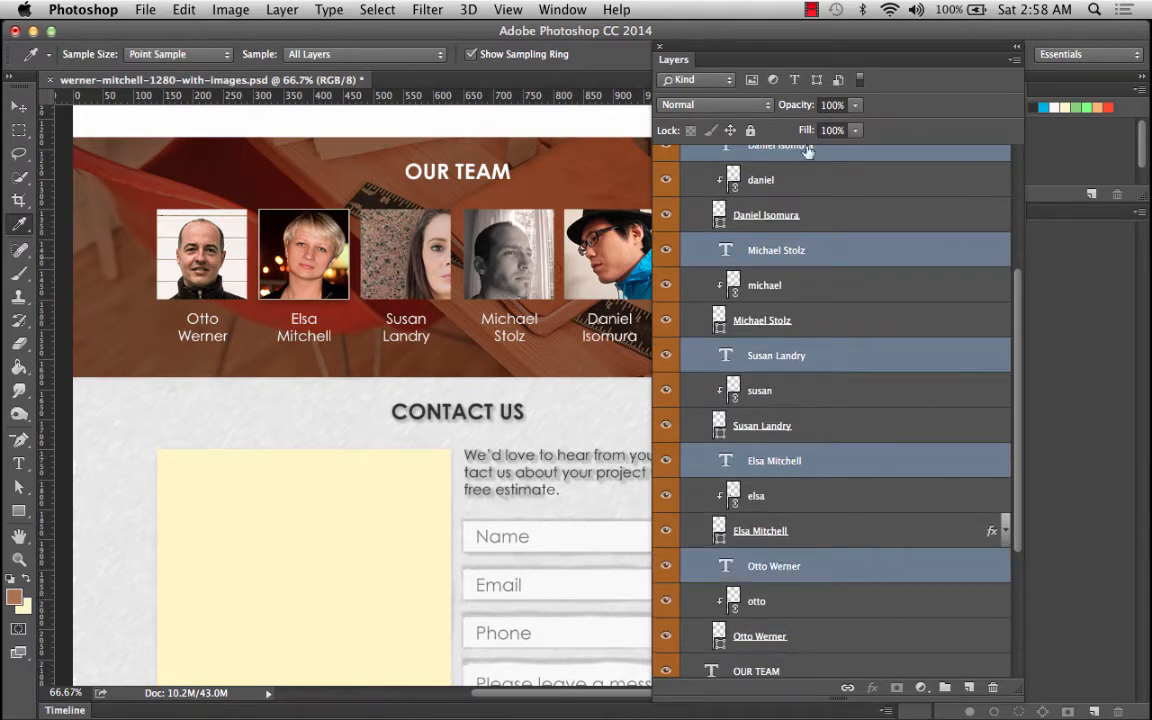
{"action": "left_click", "coordinate": [945, 688]}
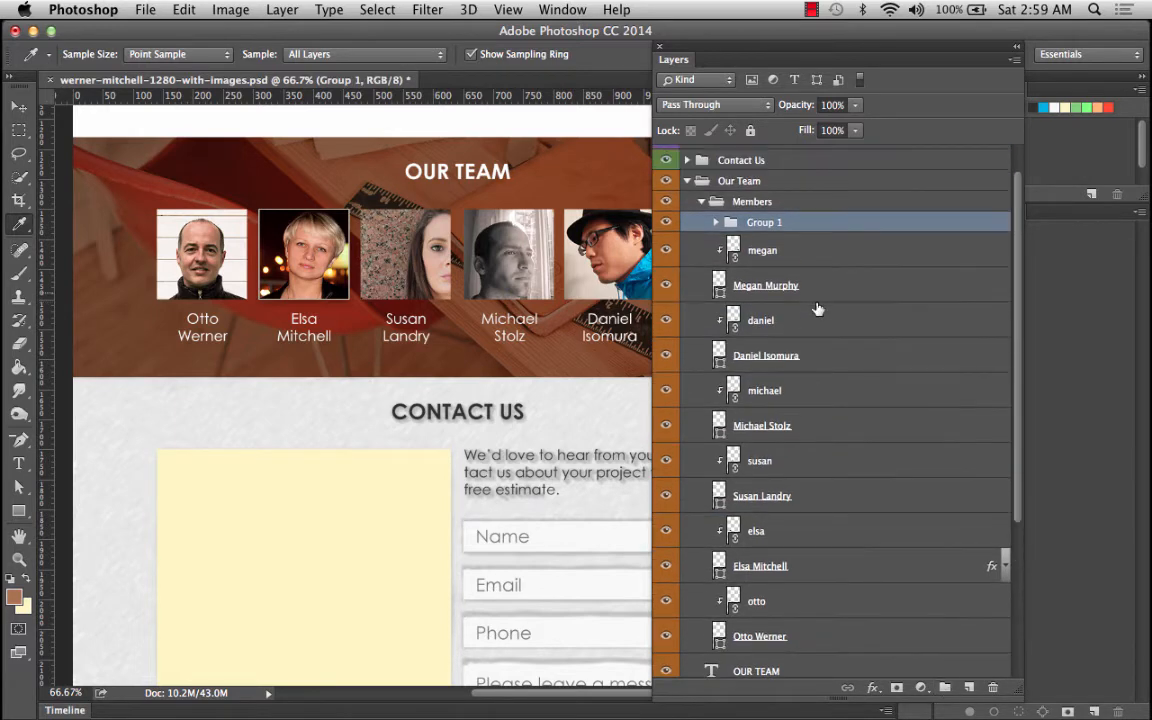
Rename the new group Member Names and move it out of Members, directly inside Our Team.
{"action": "double_click", "coordinate": [765, 223]}
{"action": "type", "text": "Member Names"}
{"action": "key", "text": "Return"}
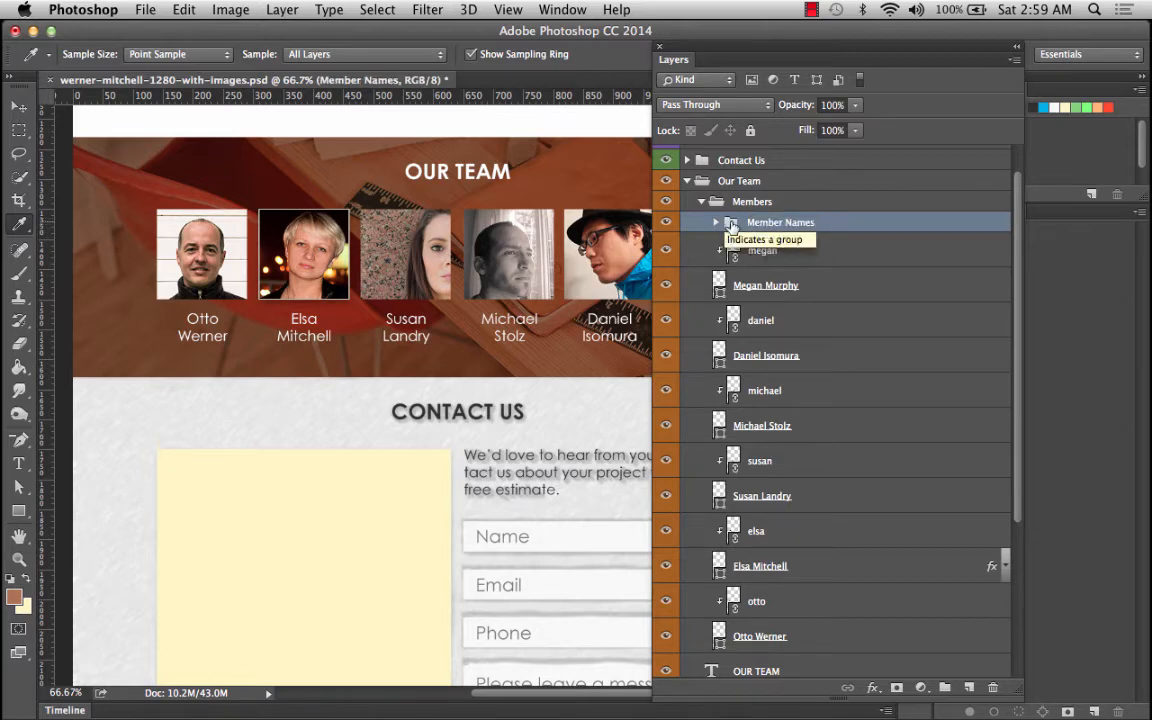
{"action": "left_click_drag", "start_coordinate": [733, 226], "coordinate": [744, 192]}
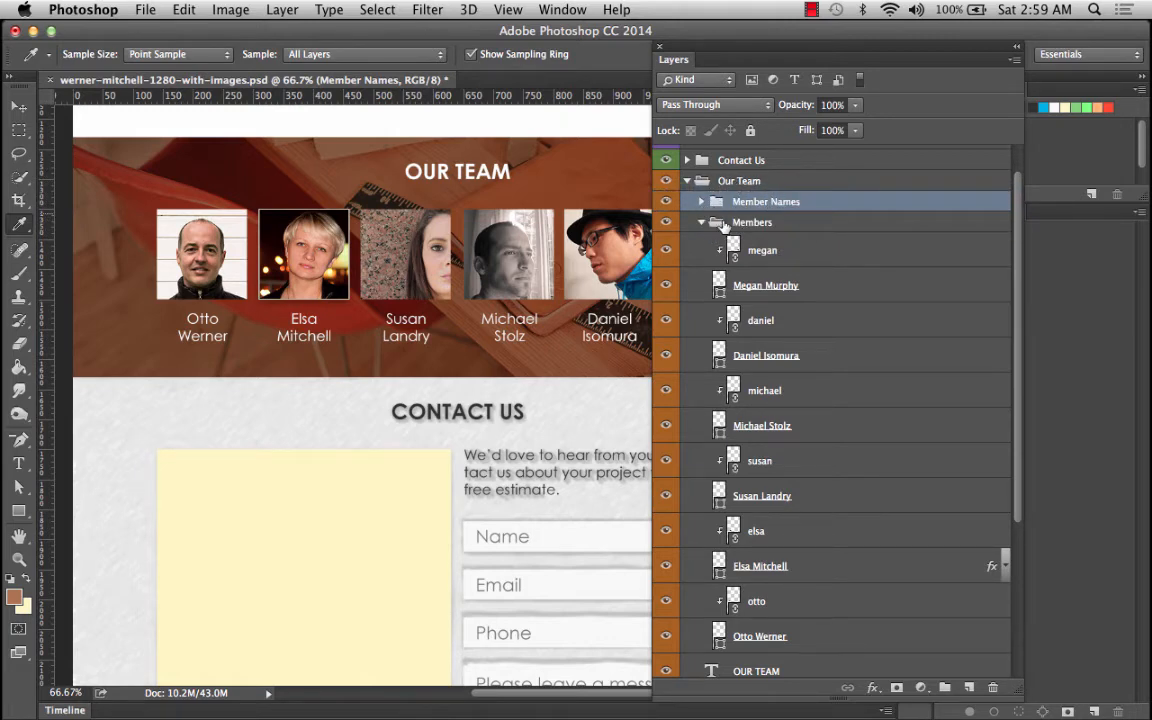
Rename the Members group to Member Photos.
{"action": "left_click", "coordinate": [752, 224]}
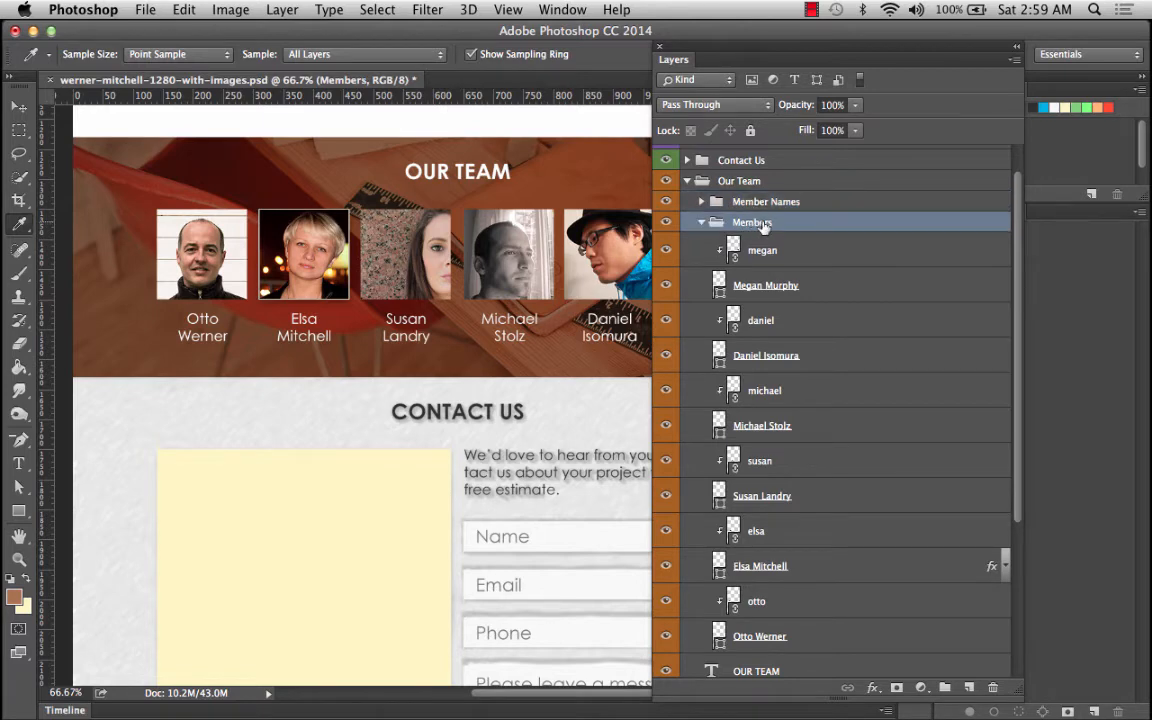
{"action": "double_click", "coordinate": [756, 227]}
{"action": "key", "text": "Right"}
{"action": "type", "text": "Photos"}
{"action": "key", "text": "Return"}
{"action": "left_click", "coordinate": [702, 223]}
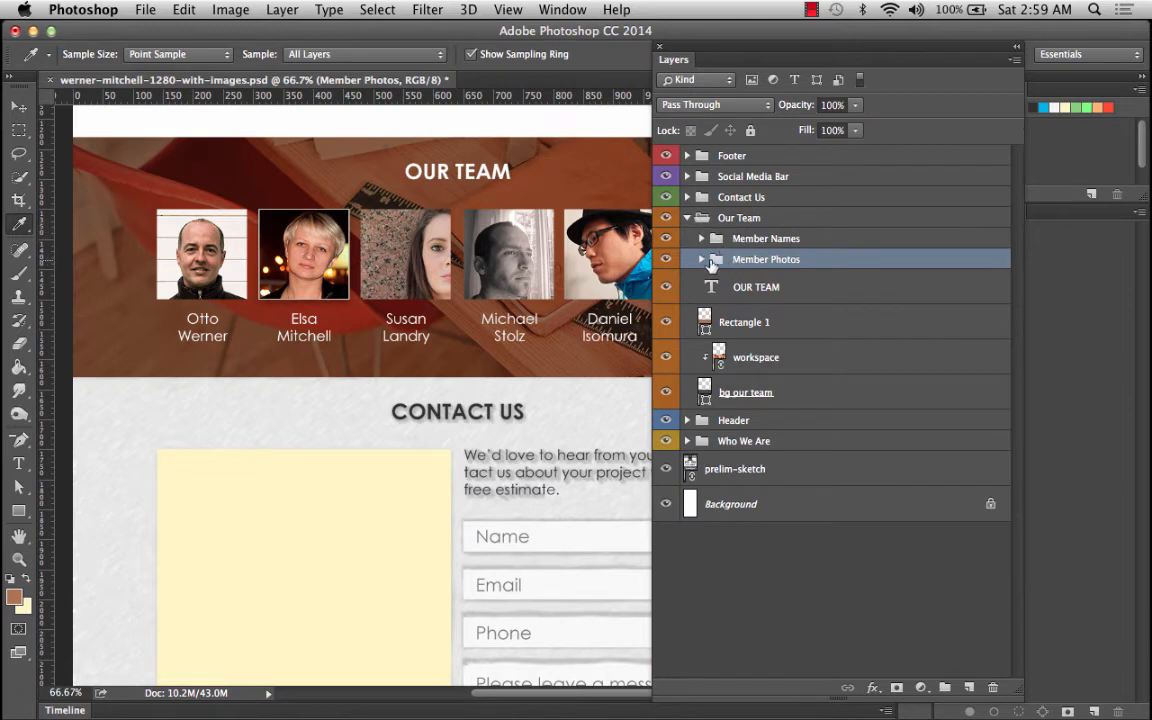
{"action": "left_click", "coordinate": [701, 260]}
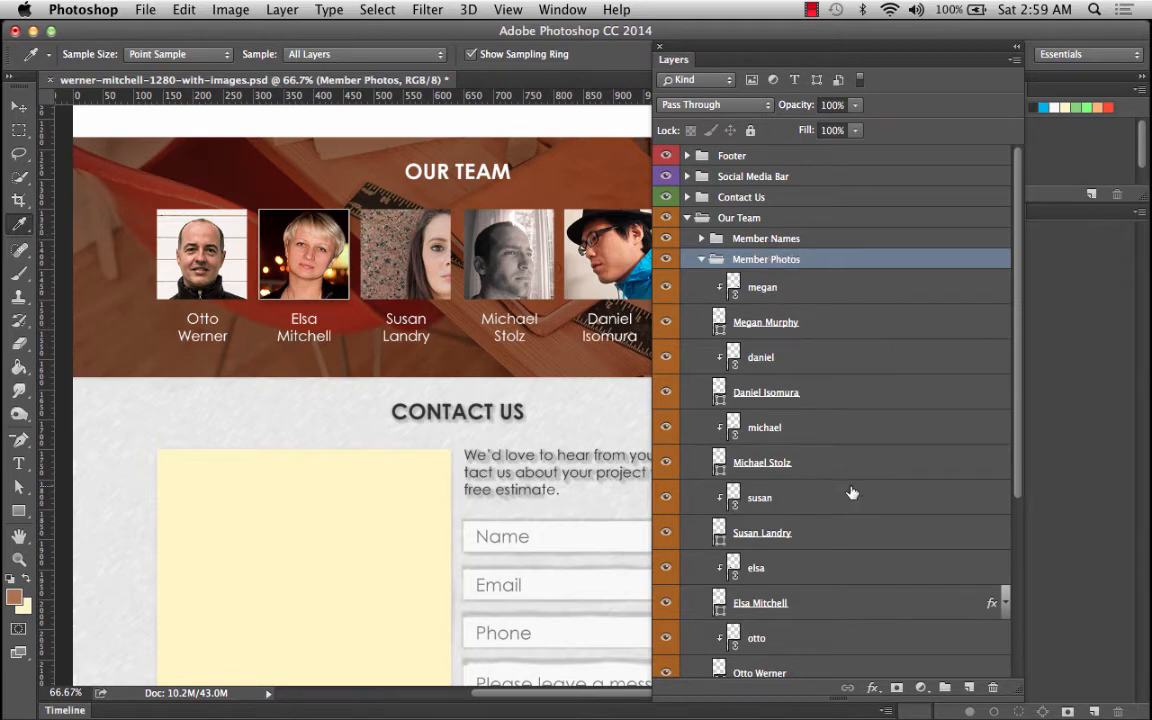
{"action": "scroll", "coordinate": [851, 493], "scroll_direction": "down", "scroll_amount": 1}
{"action": "left_click", "coordinate": [1003, 570]}
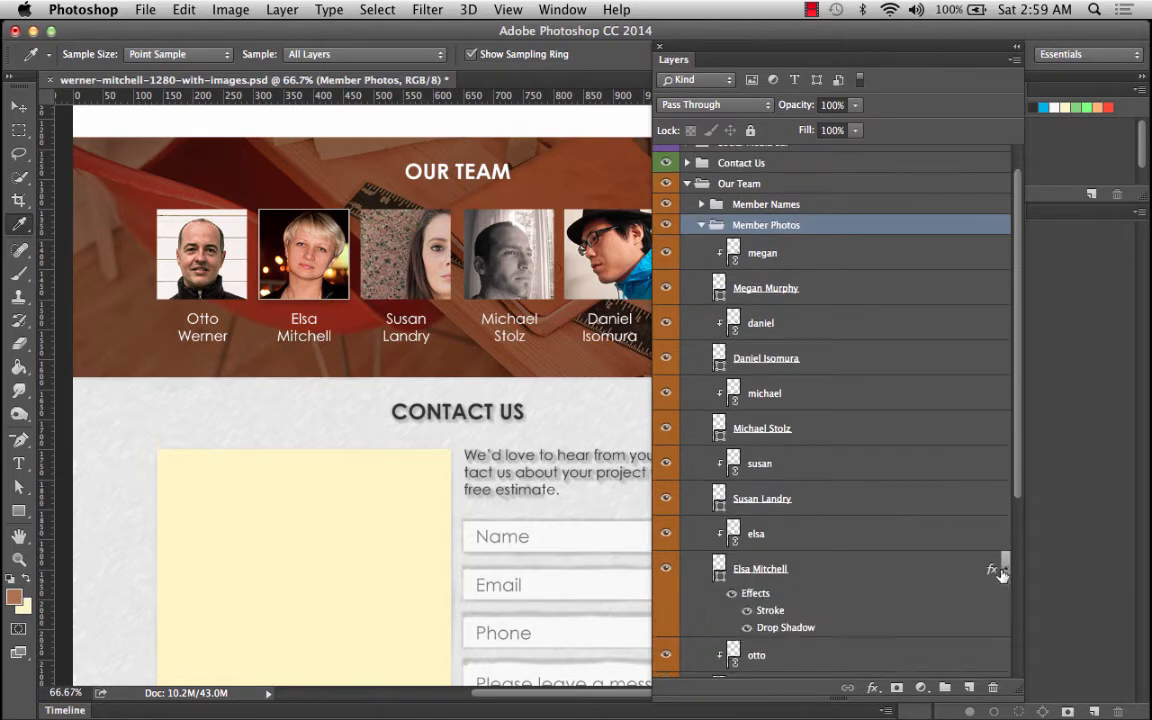
{"action": "scroll", "coordinate": [1001, 572], "scroll_direction": "down", "scroll_amount": 3}
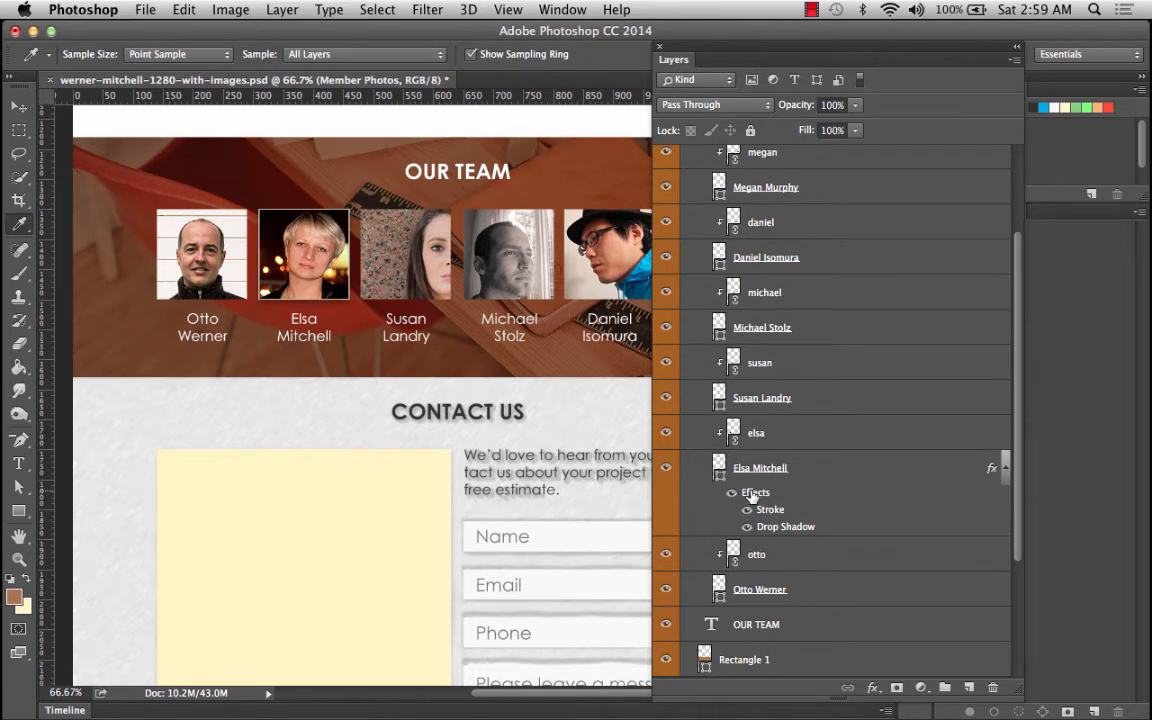
{"action": "right_click", "coordinate": [753, 495]}
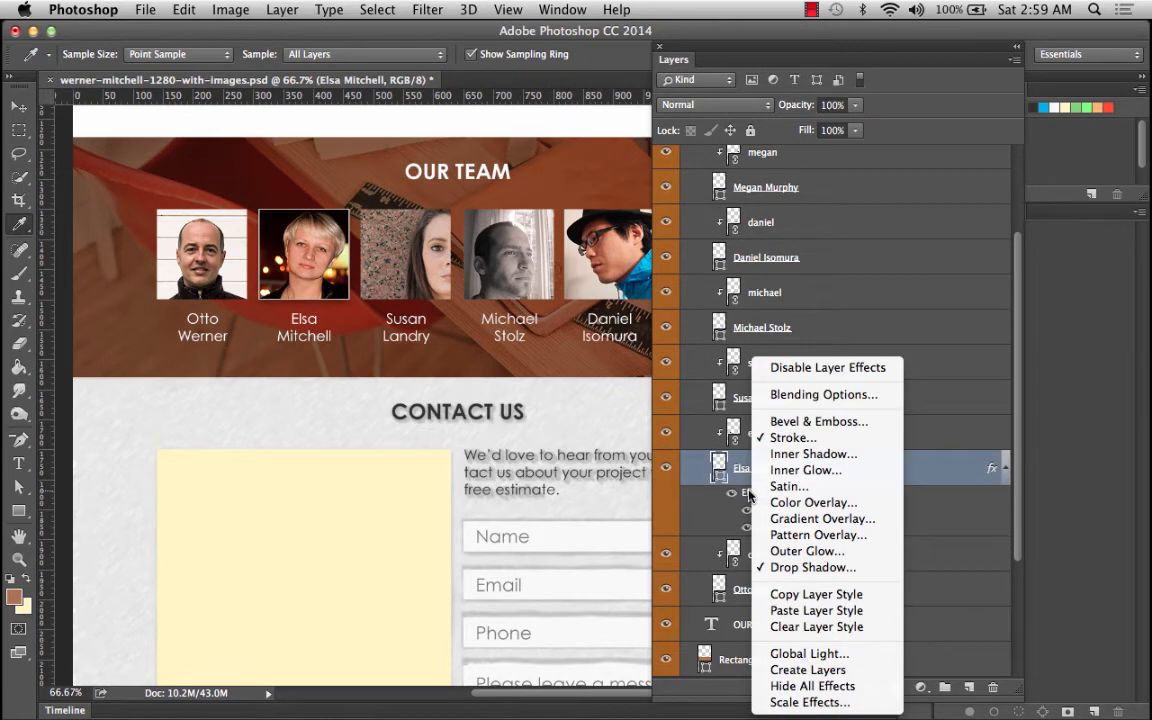
{"action": "left_click", "coordinate": [805, 594]}
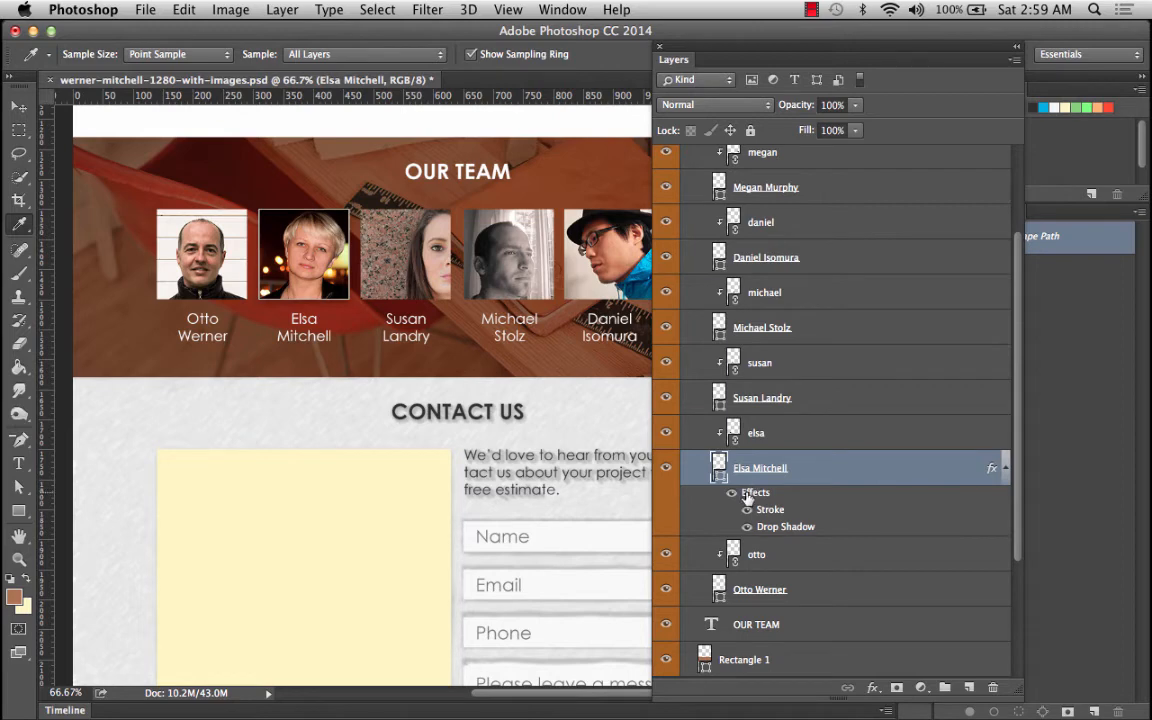
{"action": "left_click_drag", "start_coordinate": [748, 497], "coordinate": [998, 693]}
{"action": "left_click_drag", "start_coordinate": [994, 687], "coordinate": [994, 687]}
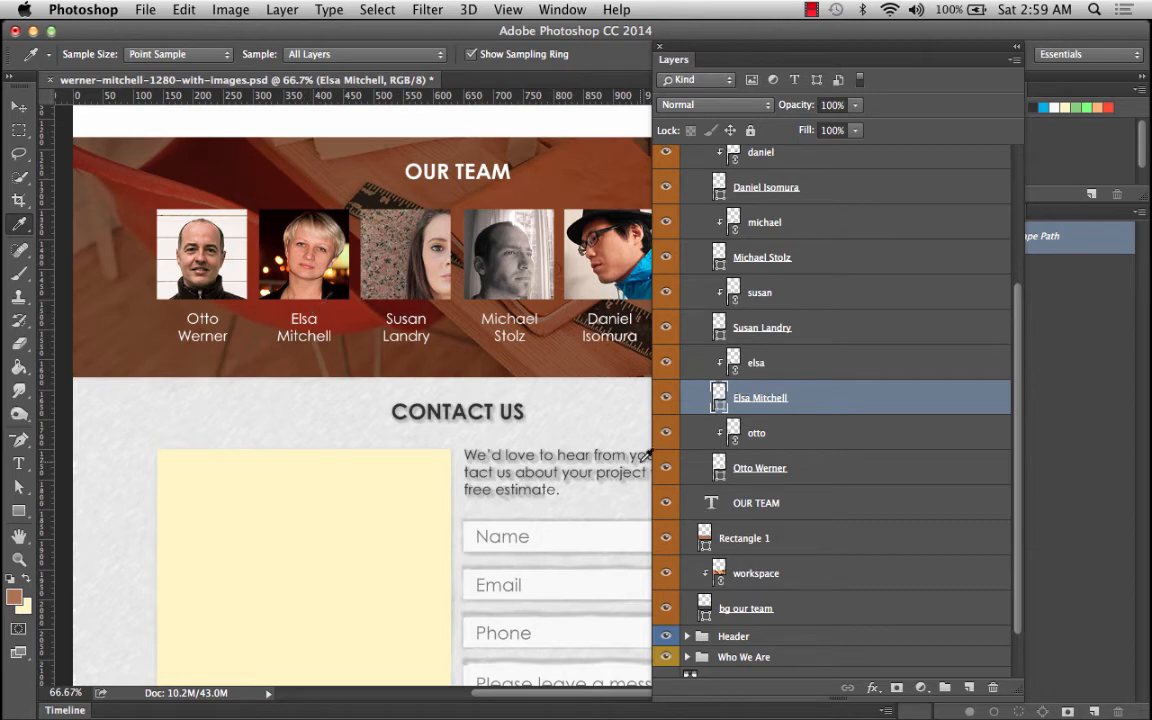
Paste the copied layer style onto the Member Photos group.
{"action": "scroll", "coordinate": [890, 375], "scroll_direction": "up", "scroll_amount": 1}
{"action": "scroll", "coordinate": [890, 375], "scroll_direction": "up", "scroll_amount": 3}
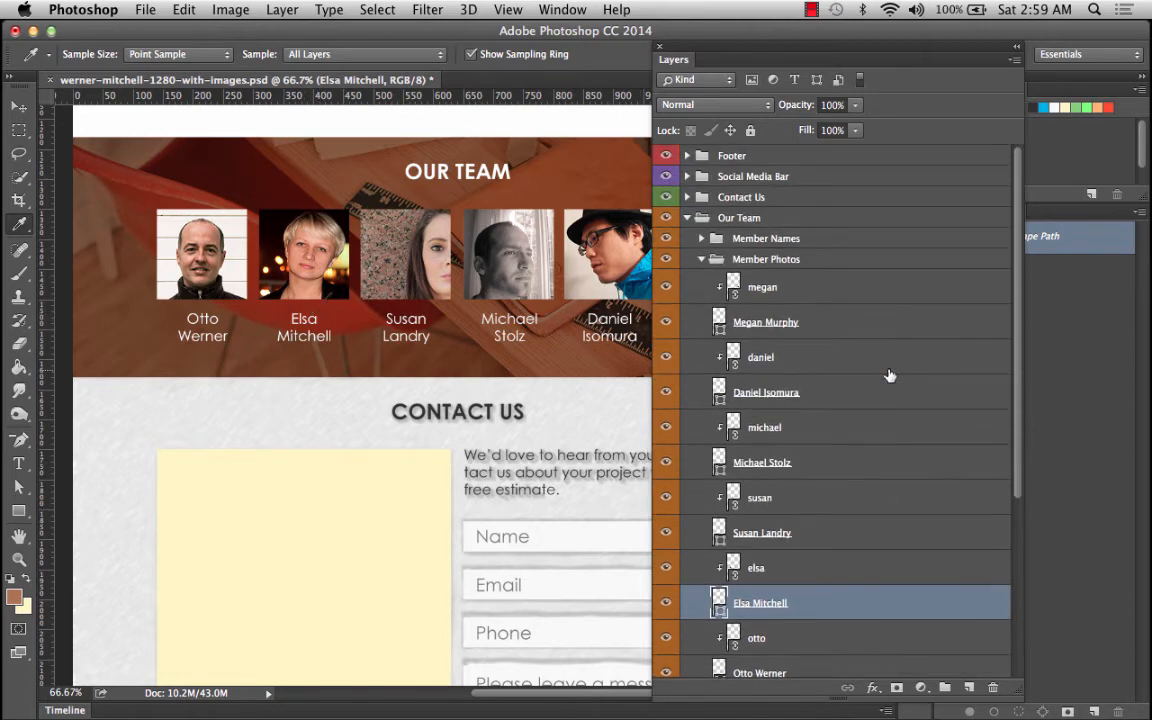
{"action": "left_click", "coordinate": [701, 259]}
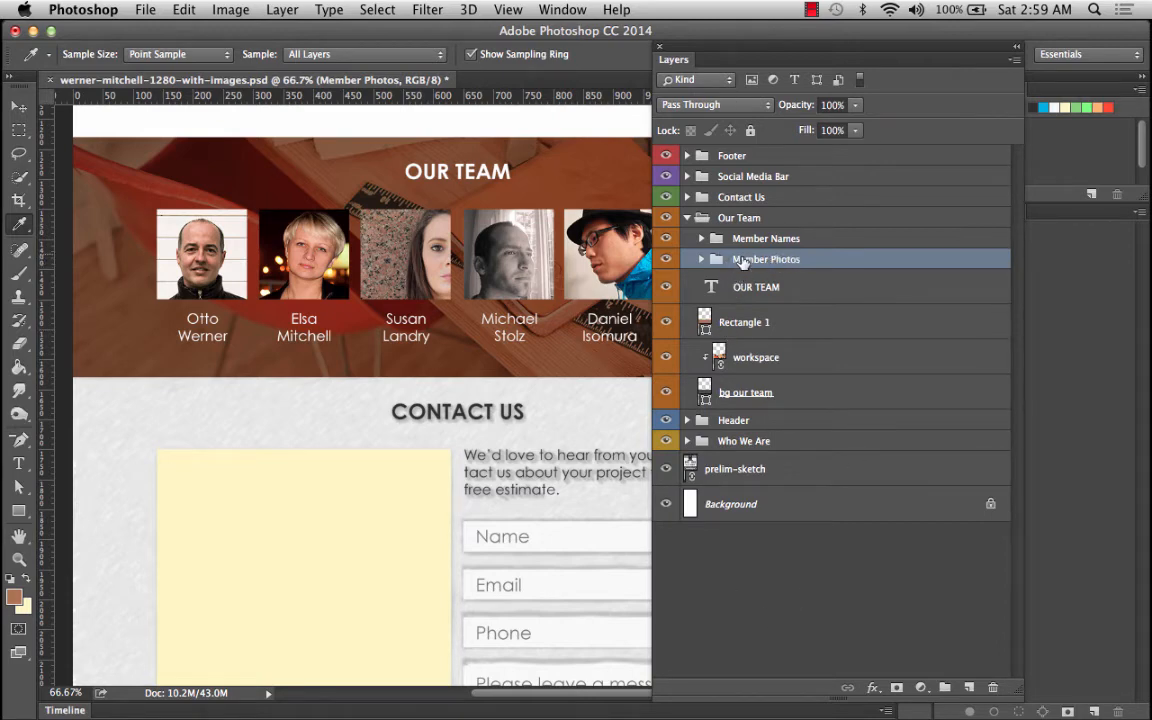
{"action": "right_click", "coordinate": [743, 259]}
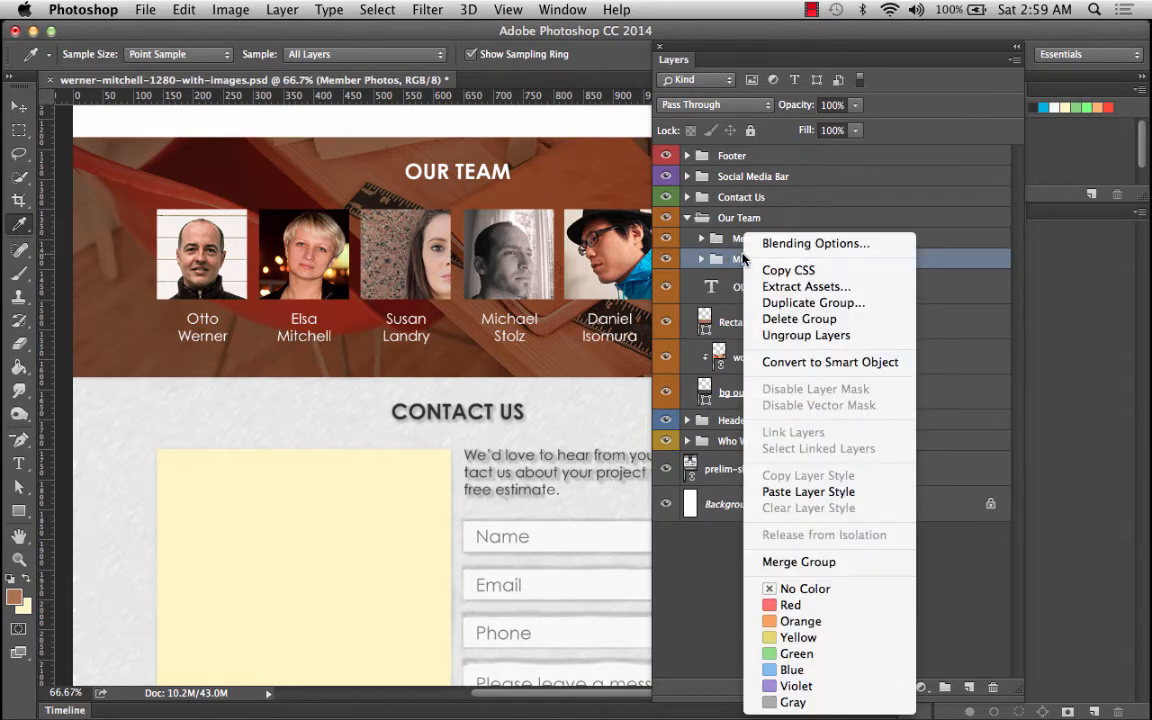
{"action": "left_click", "coordinate": [823, 493]}
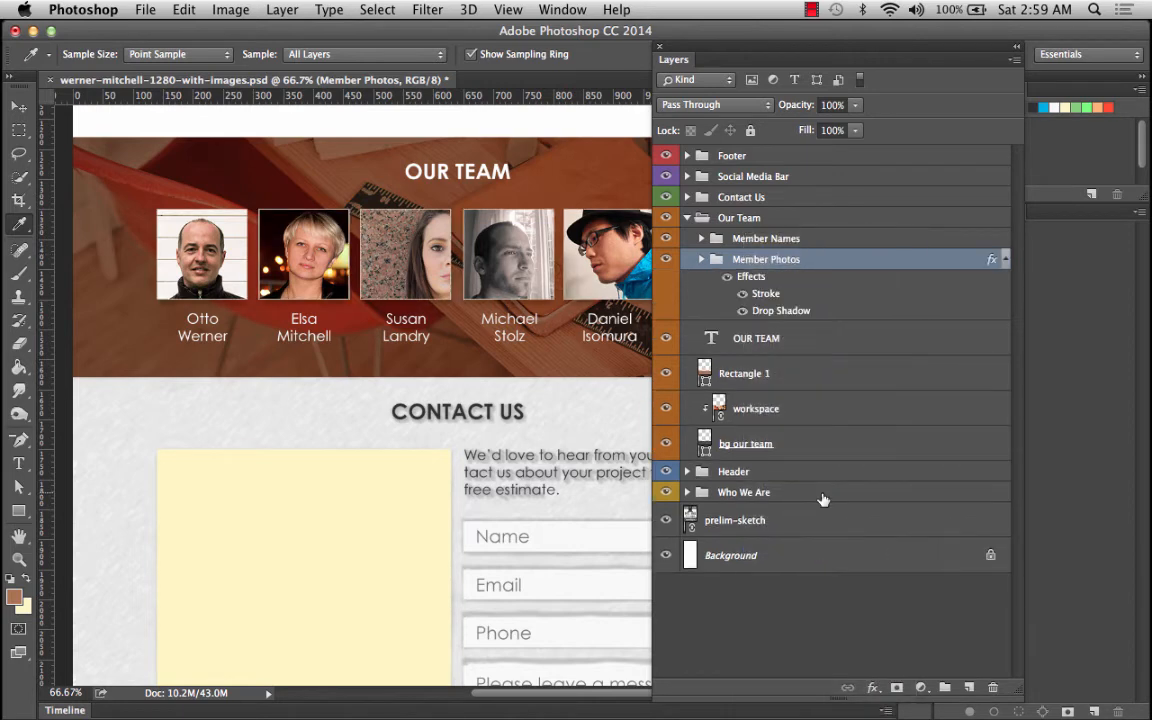
Collapse the Our Team group and turn on visibility of the bg contact layer inside Contact Us.
{"action": "left_click_drag", "start_coordinate": [840, 50], "coordinate": [1017, 247]}
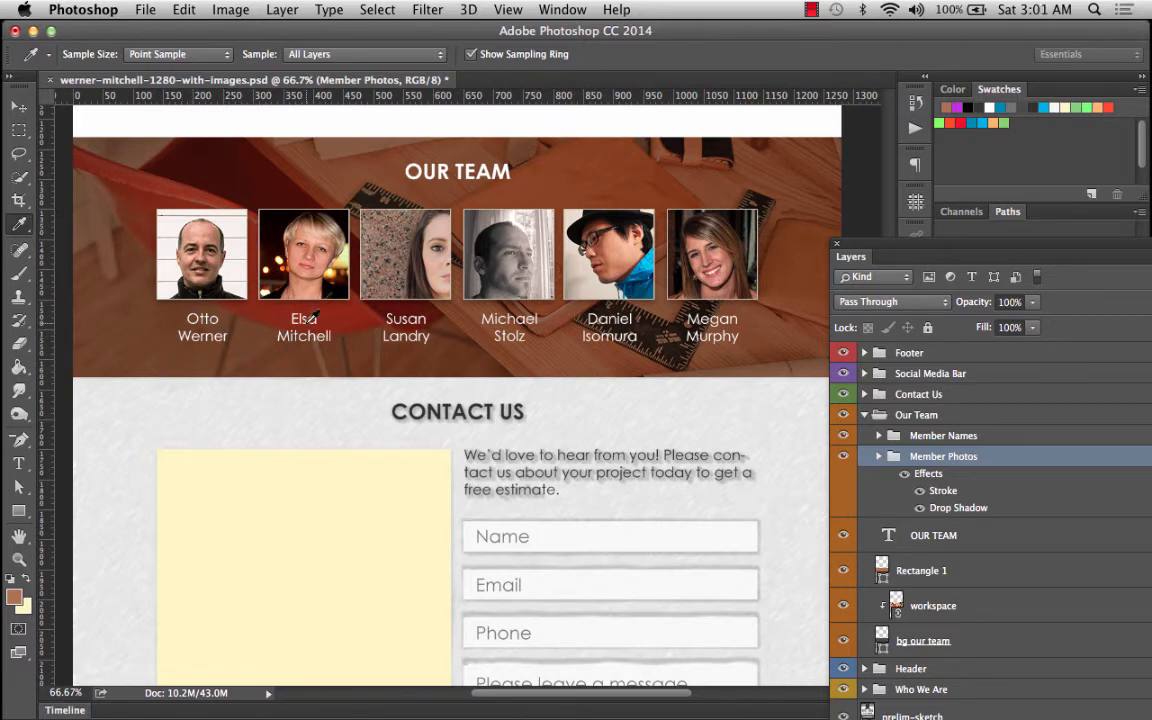
{"action": "left_click", "coordinate": [865, 414]}
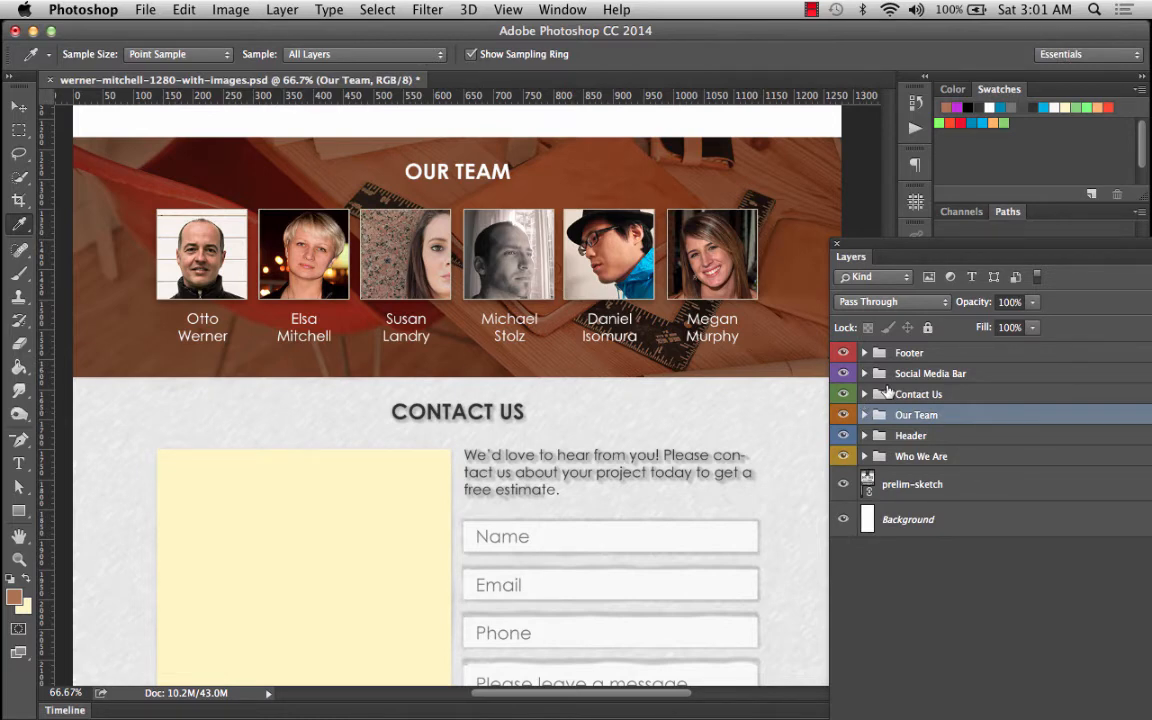
{"action": "left_click", "coordinate": [908, 400]}
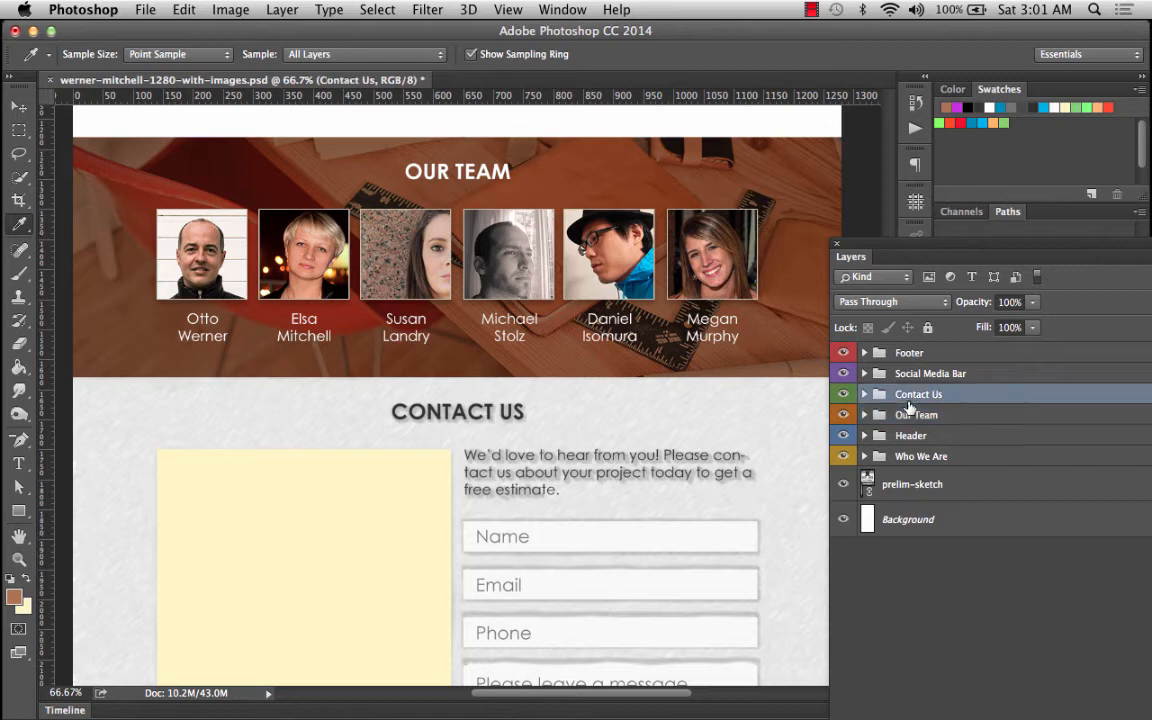
{"action": "scroll", "coordinate": [493, 433], "scroll_direction": "down", "scroll_amount": 8}
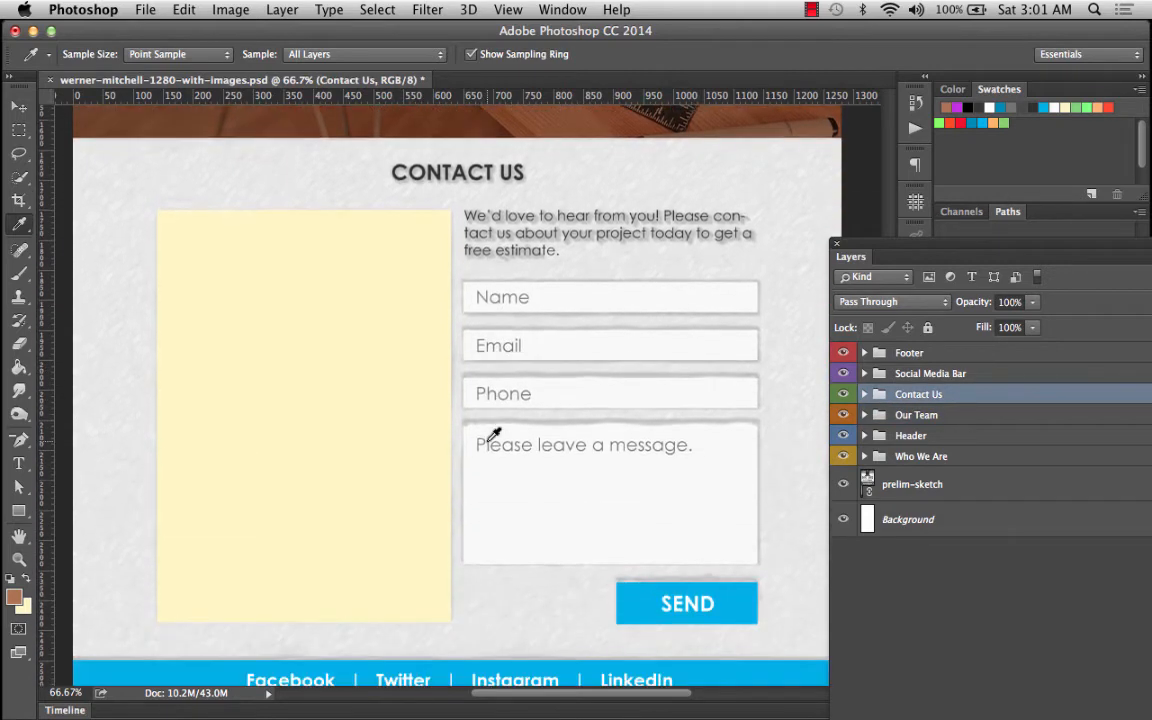
{"action": "left_click", "coordinate": [865, 395]}
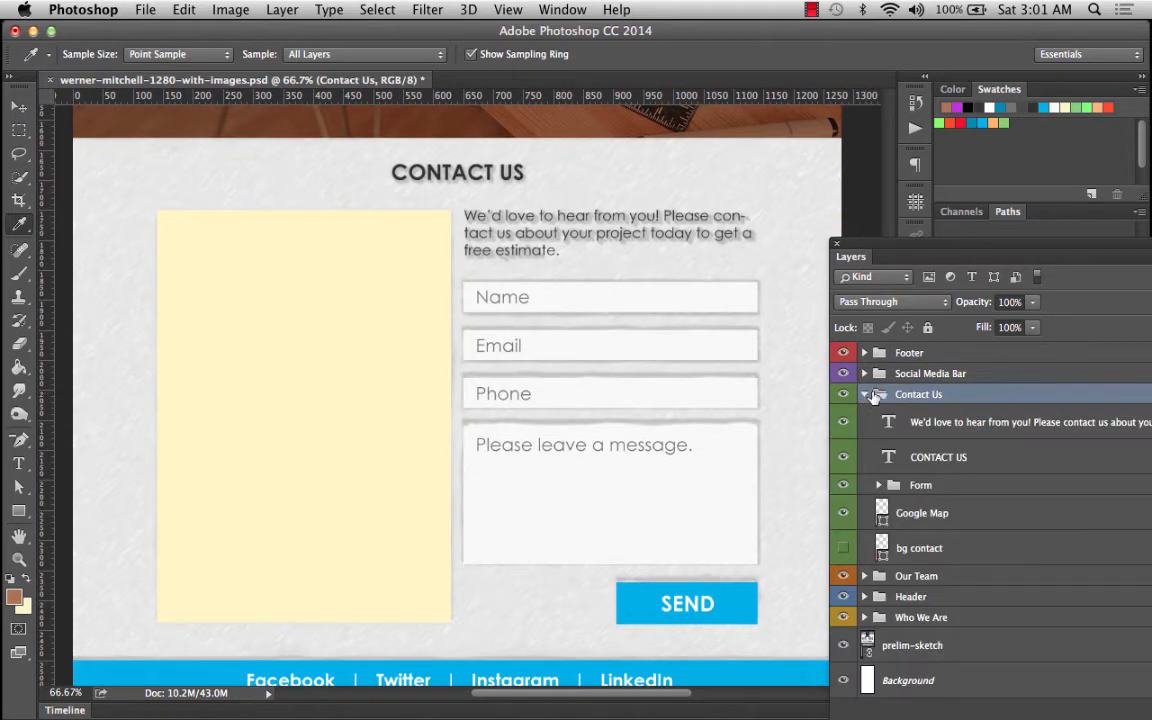
{"action": "left_click", "coordinate": [900, 548]}
{"action": "left_click", "coordinate": [843, 548]}
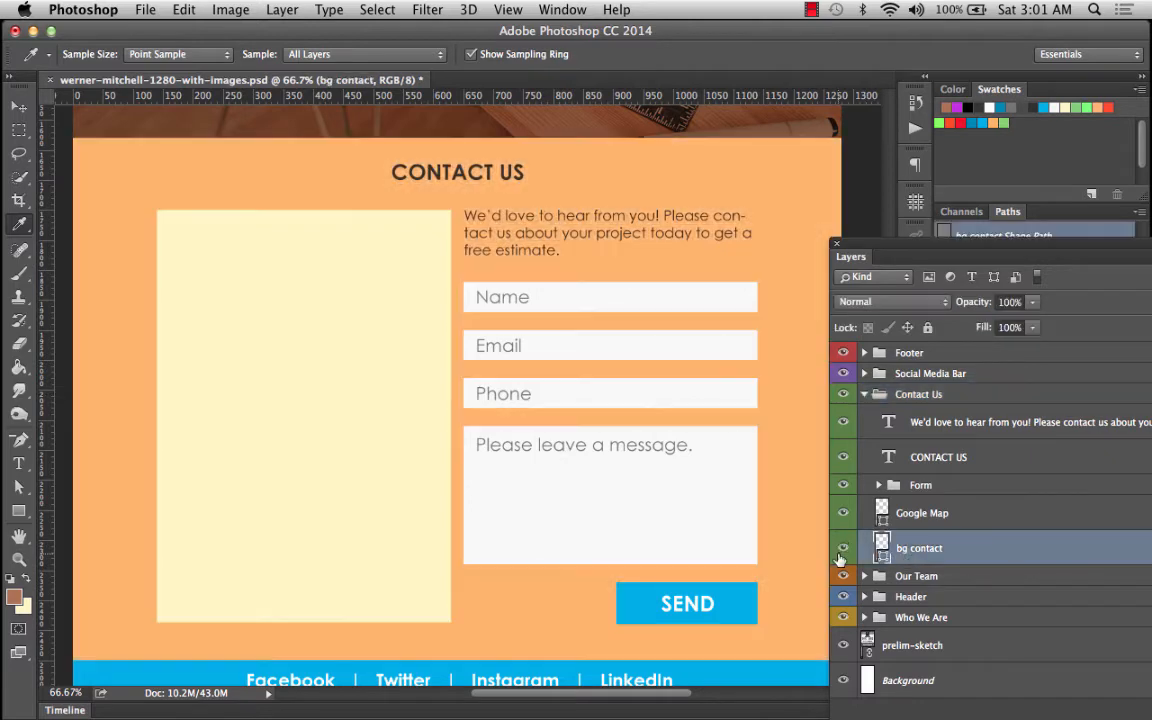
{"action": "scroll", "coordinate": [545, 240], "scroll_direction": "up", "scroll_amount": 6}
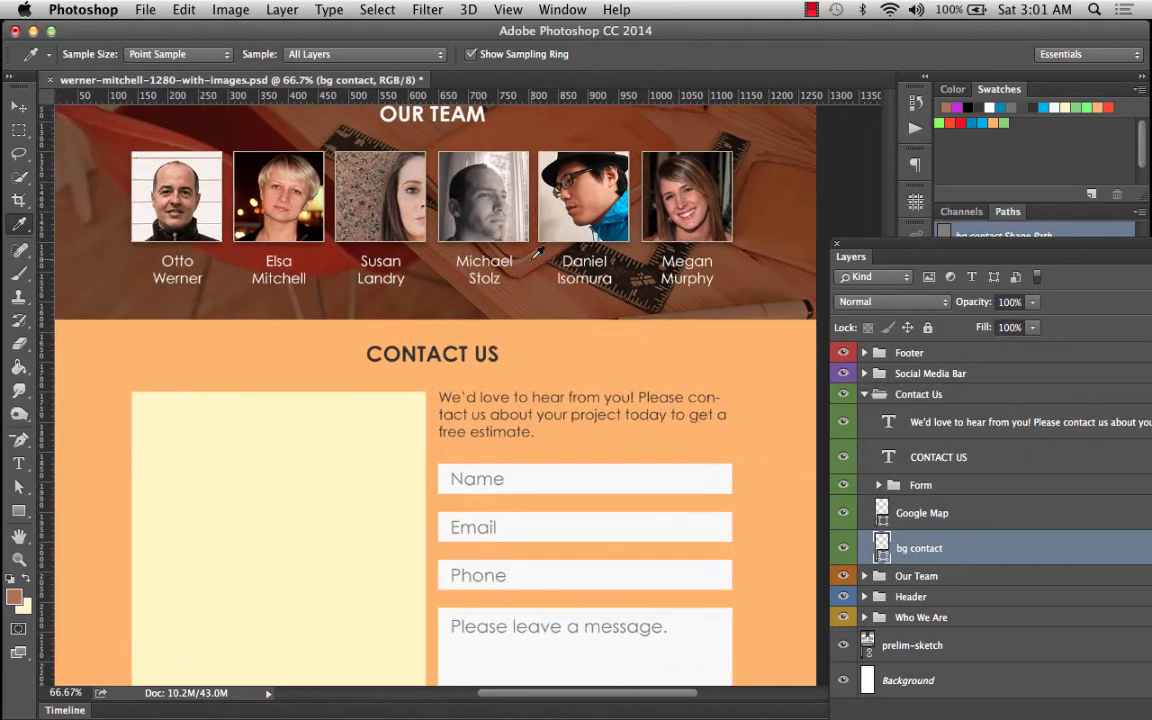
{"action": "scroll", "coordinate": [537, 253], "scroll_direction": "right", "scroll_amount": 2}
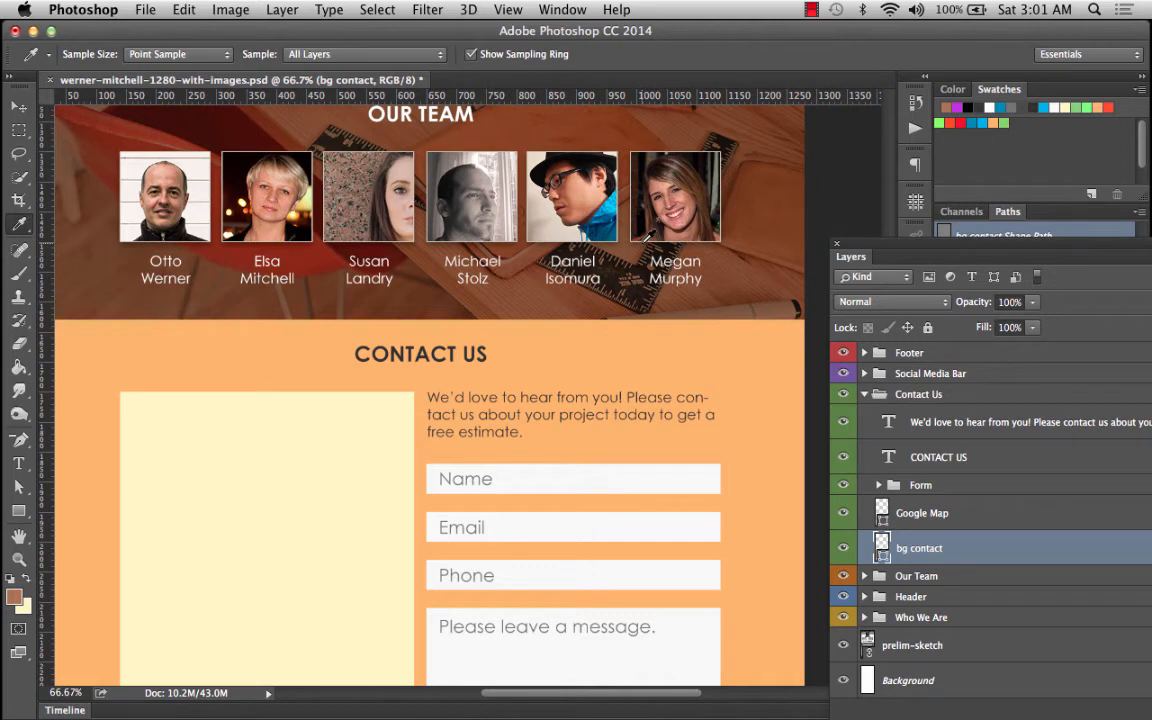
Place typewriter.jpg from the hi-res images folder as a linked image into the Contact Us section.
{"action": "scroll", "coordinate": [646, 237], "scroll_direction": "down", "scroll_amount": 4}
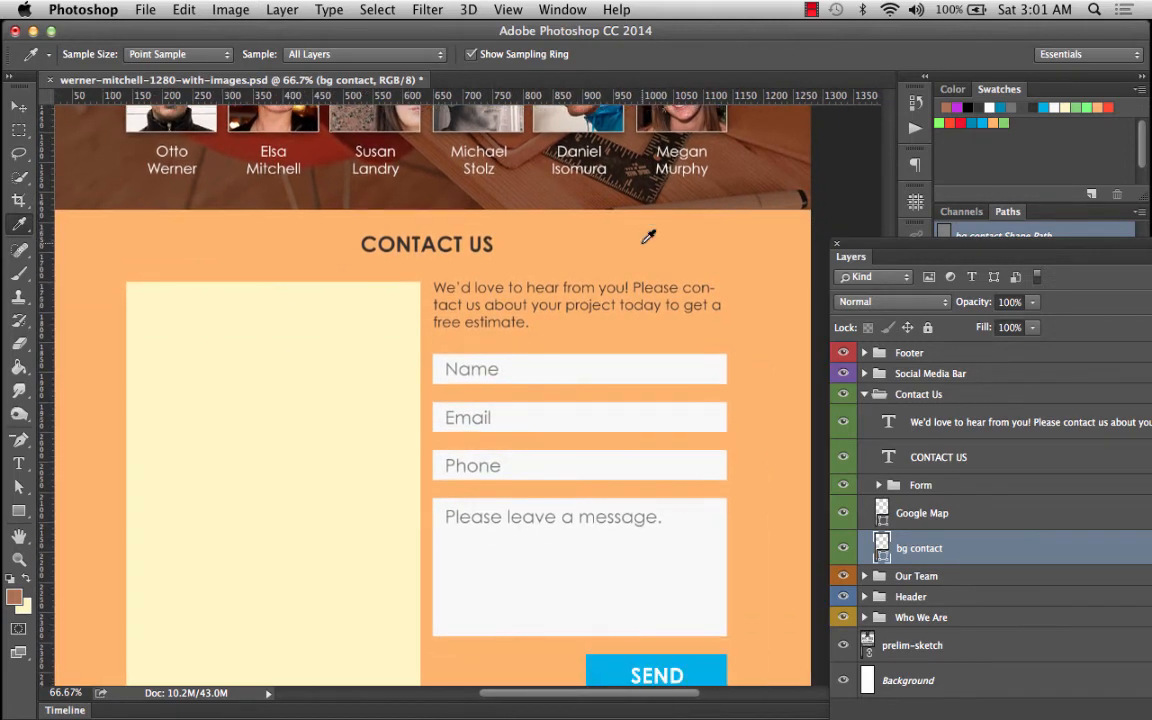
{"action": "scroll", "coordinate": [648, 236], "scroll_direction": "left", "scroll_amount": 2}
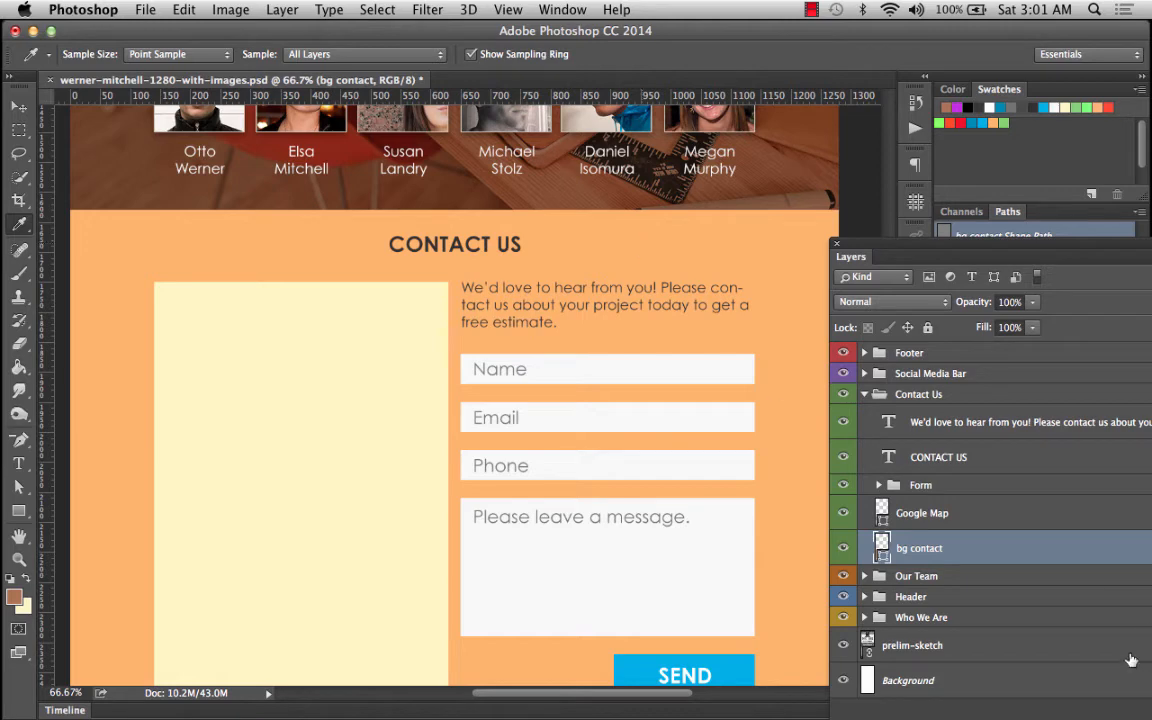
{"action": "left_click", "coordinate": [146, 10]}
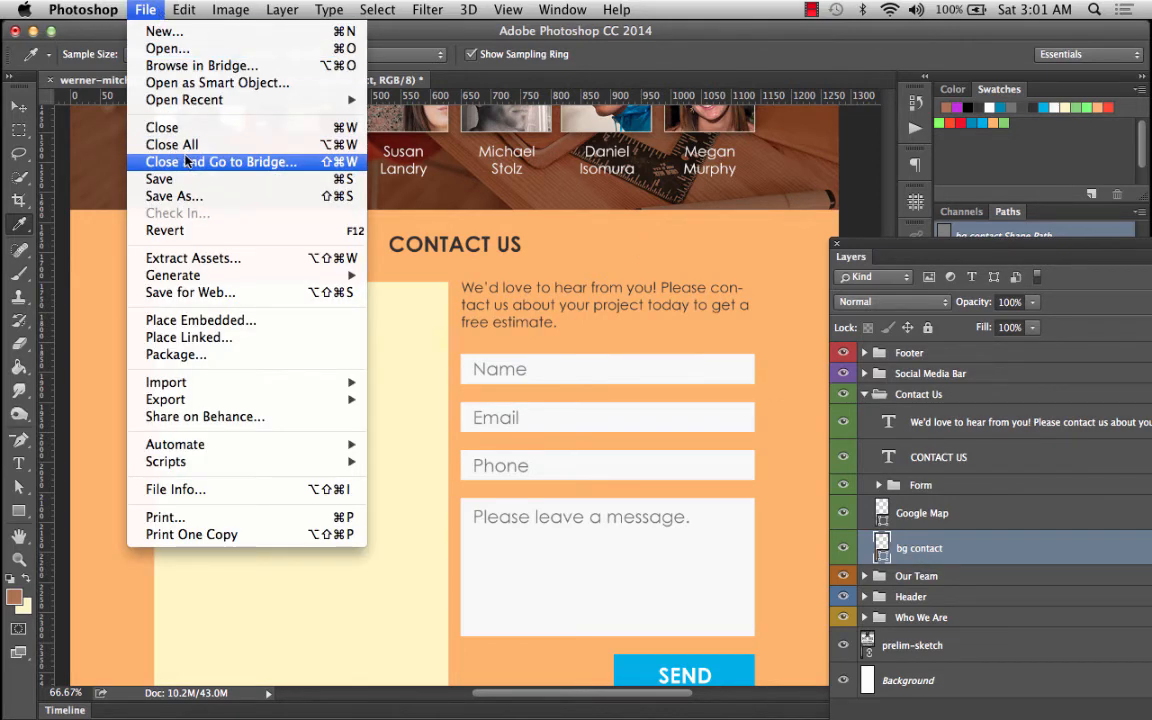
{"action": "left_click", "coordinate": [189, 337]}
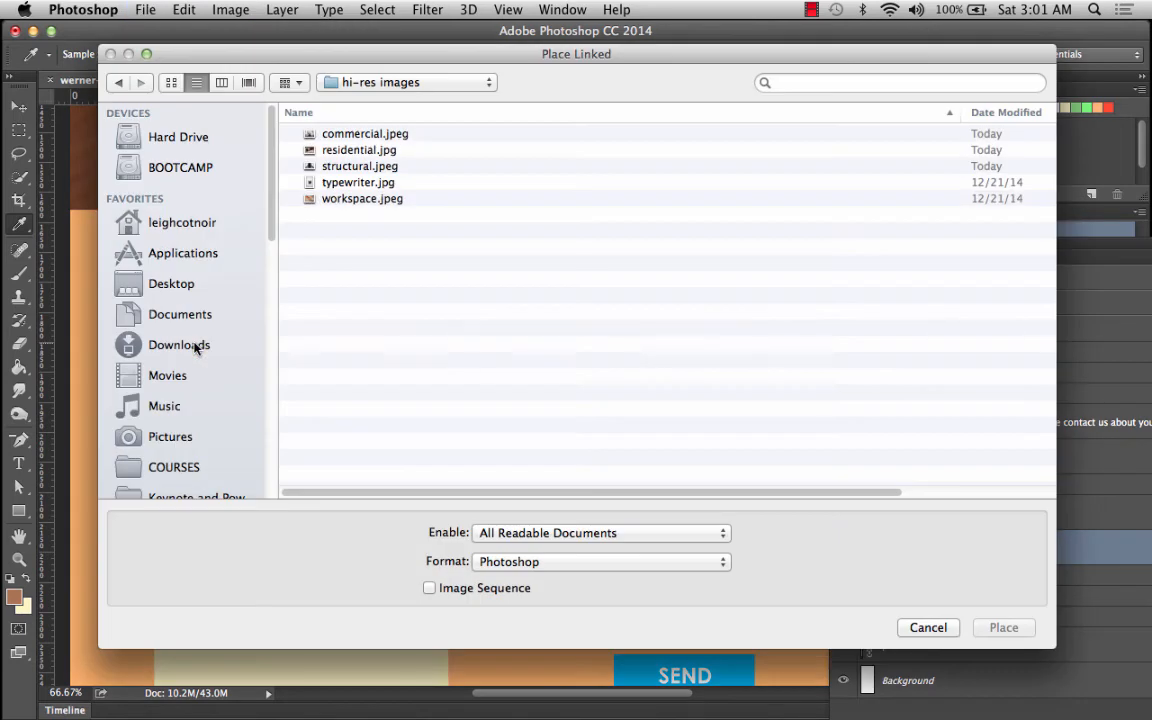
{"action": "double_click", "coordinate": [350, 185]}
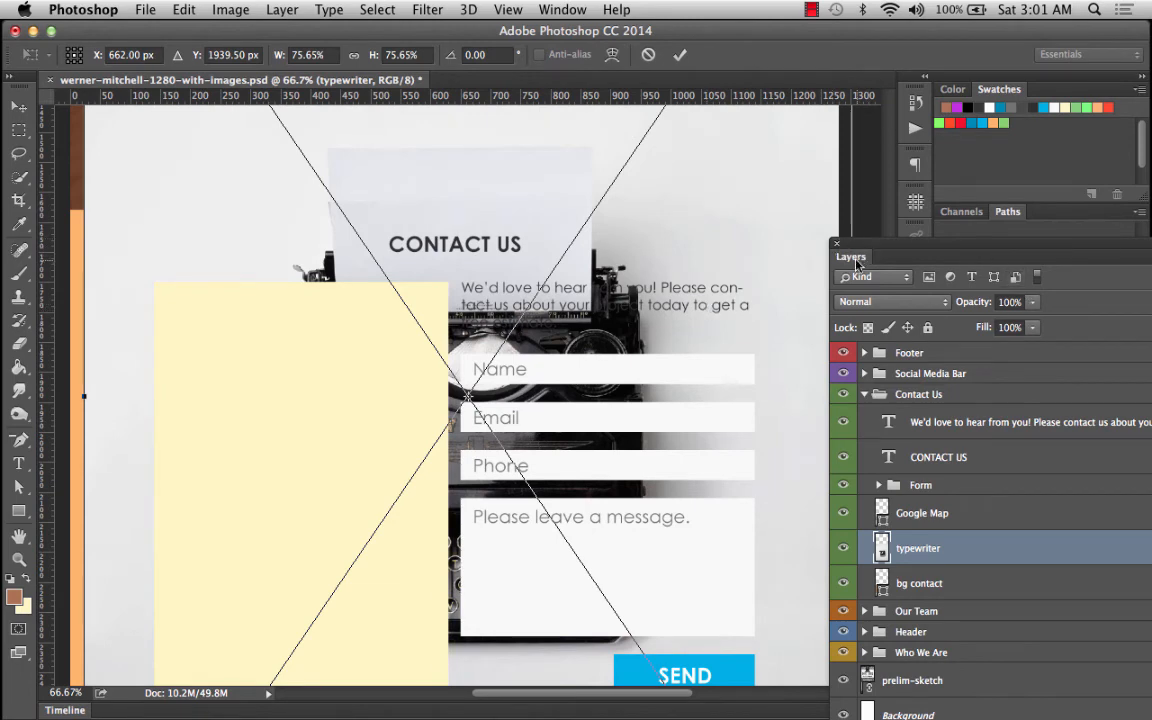
Scale the placed typewriter image up to about 115% so it covers the Contact Us section, and commit the placement.
{"action": "left_click_drag", "start_coordinate": [868, 253], "coordinate": [957, 213]}
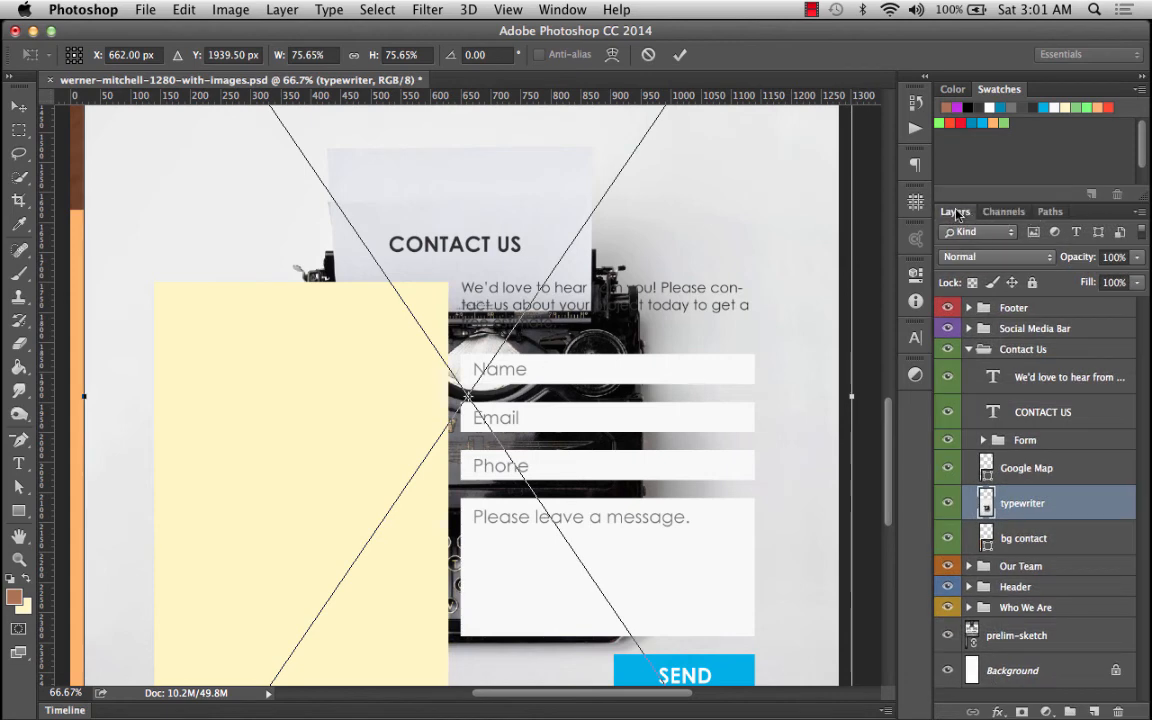
{"action": "left_click", "coordinate": [62, 692]}
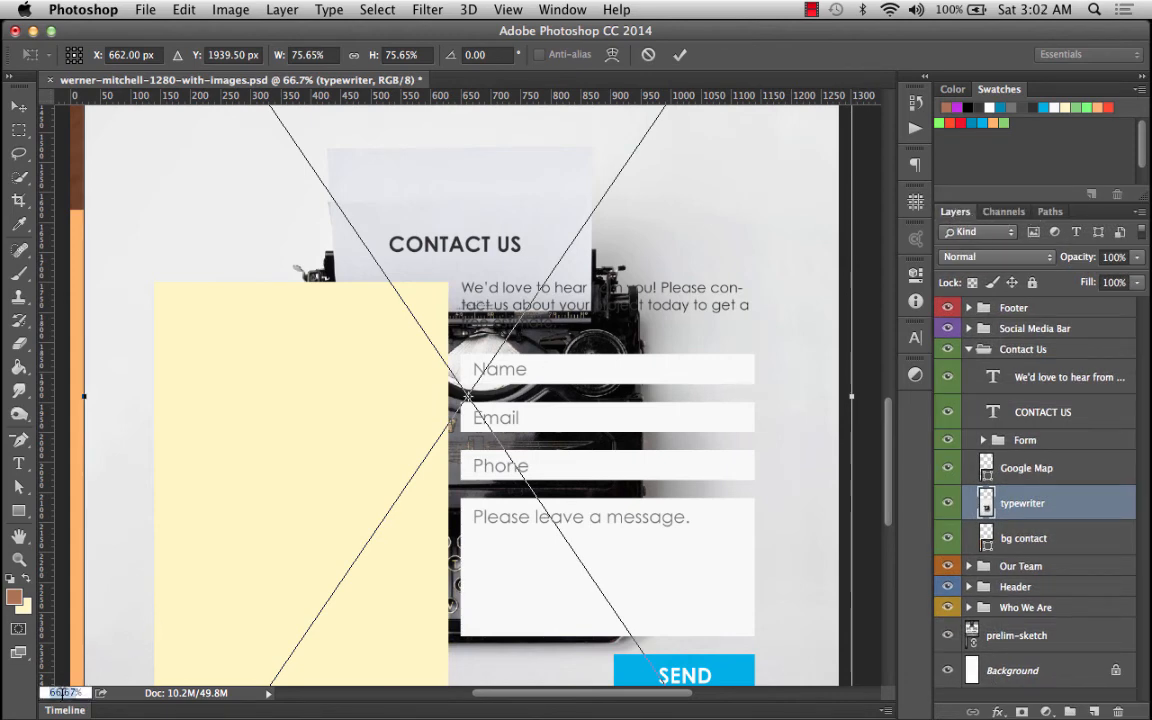
{"action": "type", "text": "30"}
{"action": "key", "text": "Return"}
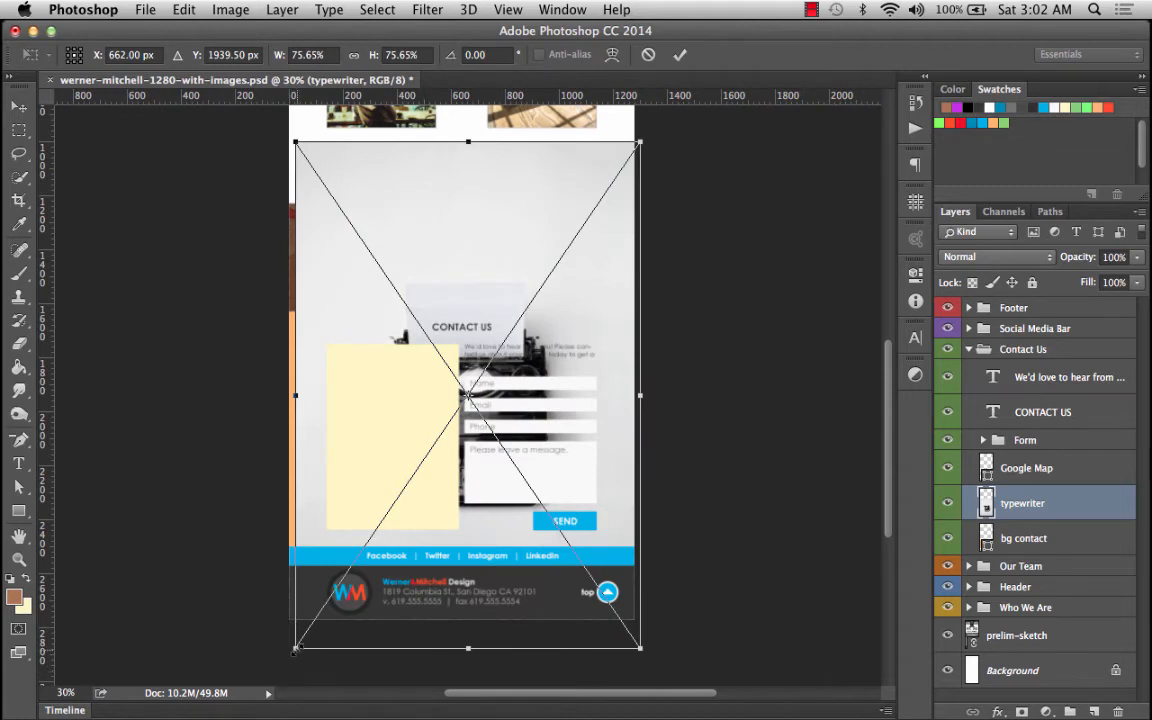
{"action": "left_click_drag", "start_coordinate": [296, 648], "coordinate": [256, 522]}
{"action": "scroll", "coordinate": [516, 390], "scroll_direction": "up", "scroll_amount": 10}
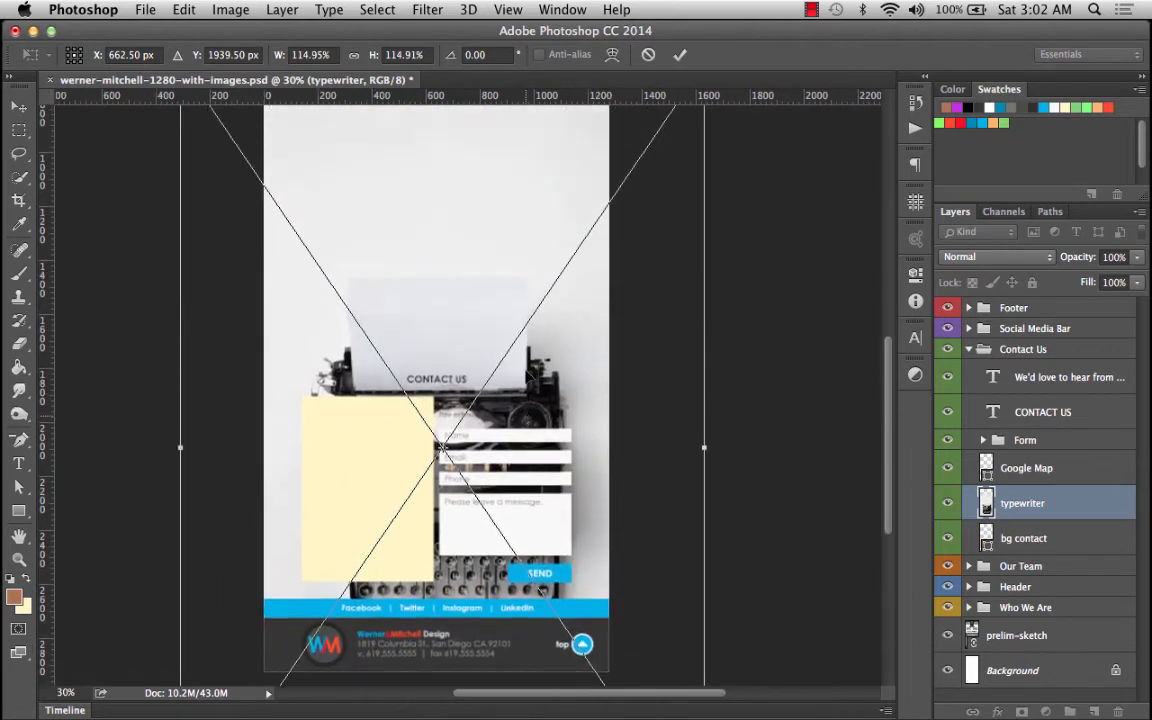
{"action": "scroll", "coordinate": [527, 374], "scroll_direction": "down", "scroll_amount": 3}
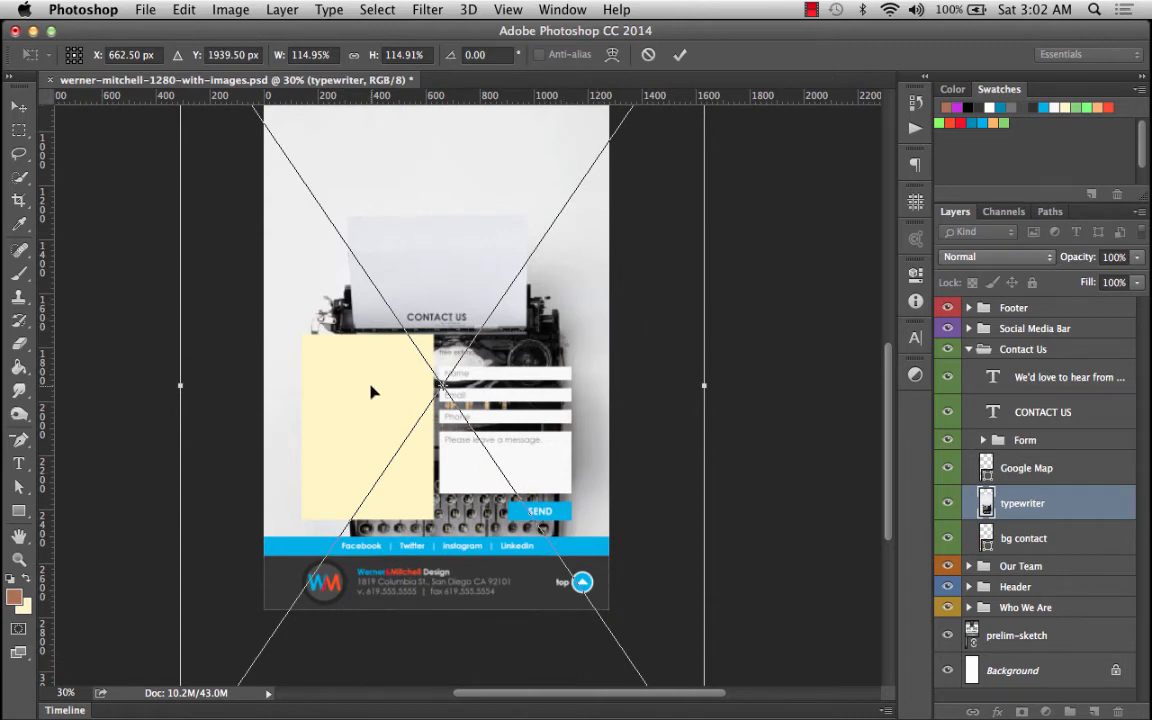
{"action": "key", "text": "Return"}
Clip the typewriter image to the bg contact layer and turn on the guides.
{"action": "key", "text": "i"}
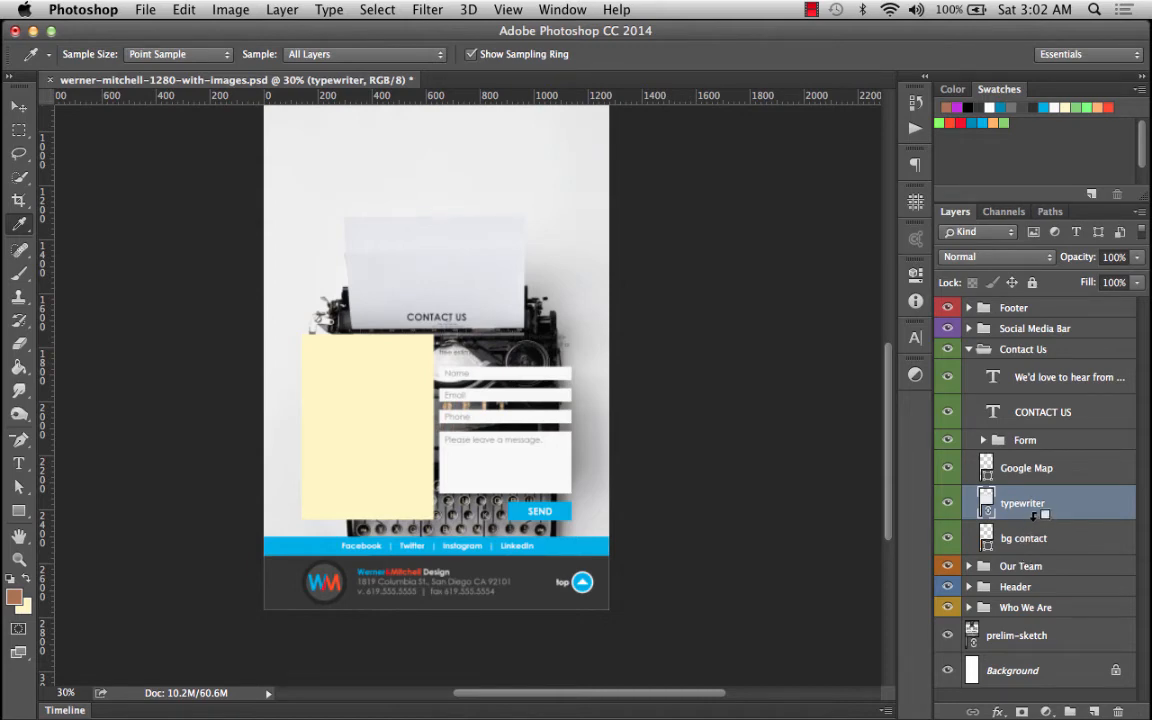
{"action": "left_click", "coordinate": [1038, 513], "text": "alt"}
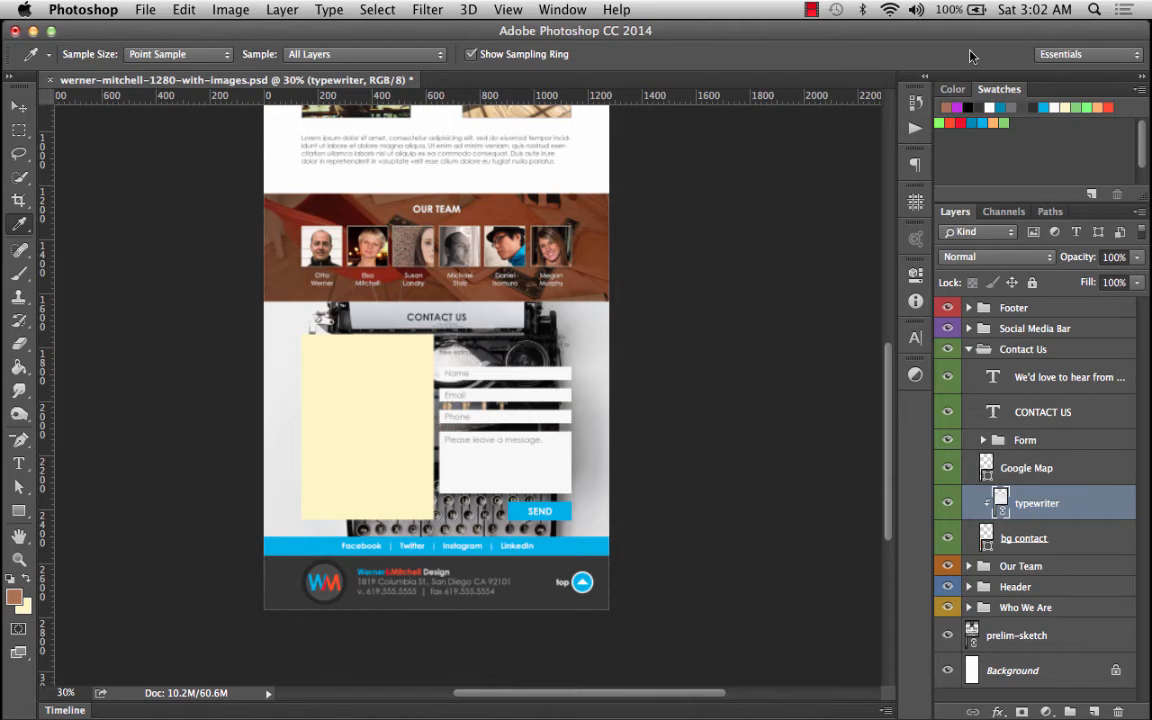
{"action": "key", "text": "super+semicolon"}
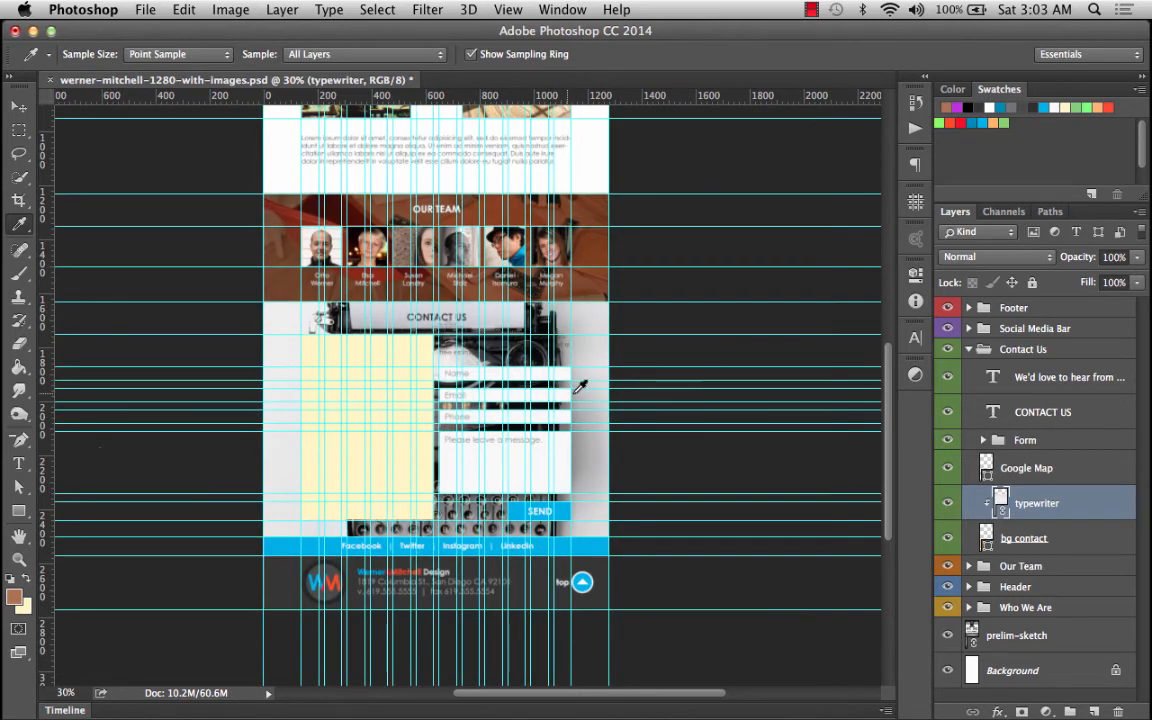
{"action": "left_click", "coordinate": [18, 559]}
{"action": "left_click", "coordinate": [302, 338]}
{"action": "left_click", "coordinate": [302, 338]}
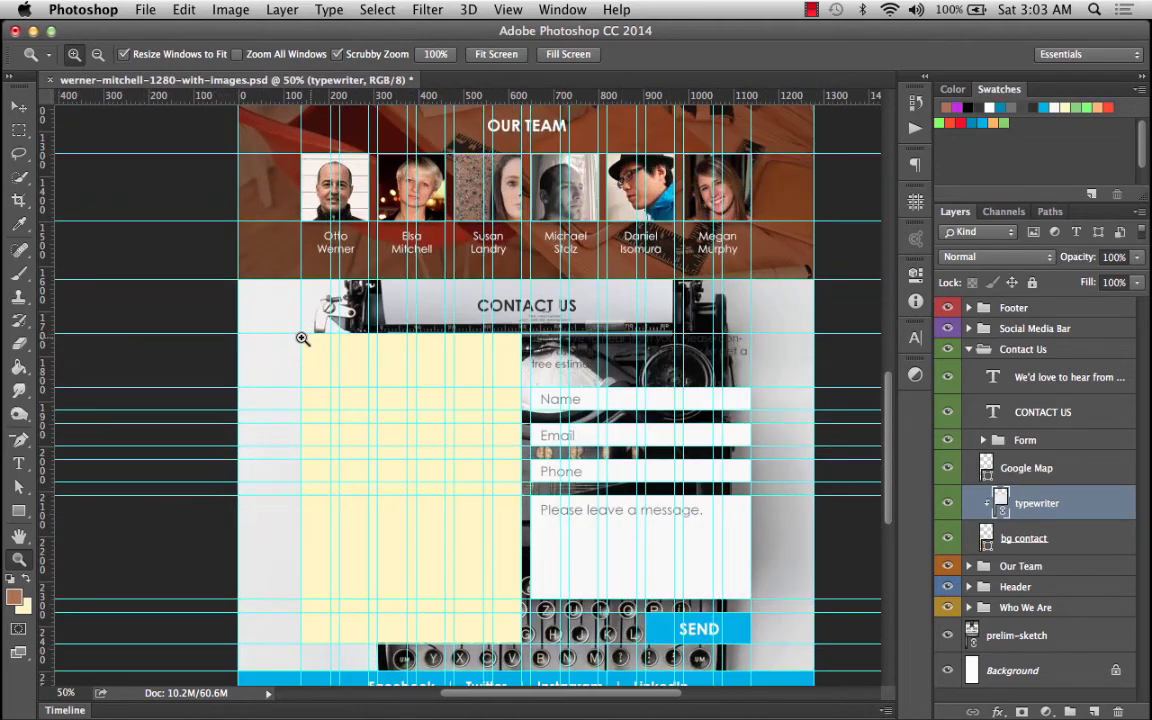
Add a white 1280 × 870 px rectangle above the typewriter image and set its opacity to 70%.
{"action": "scroll", "coordinate": [504, 399], "scroll_direction": "right", "scroll_amount": 5}
{"action": "scroll", "coordinate": [504, 399], "scroll_direction": "down", "scroll_amount": 5}
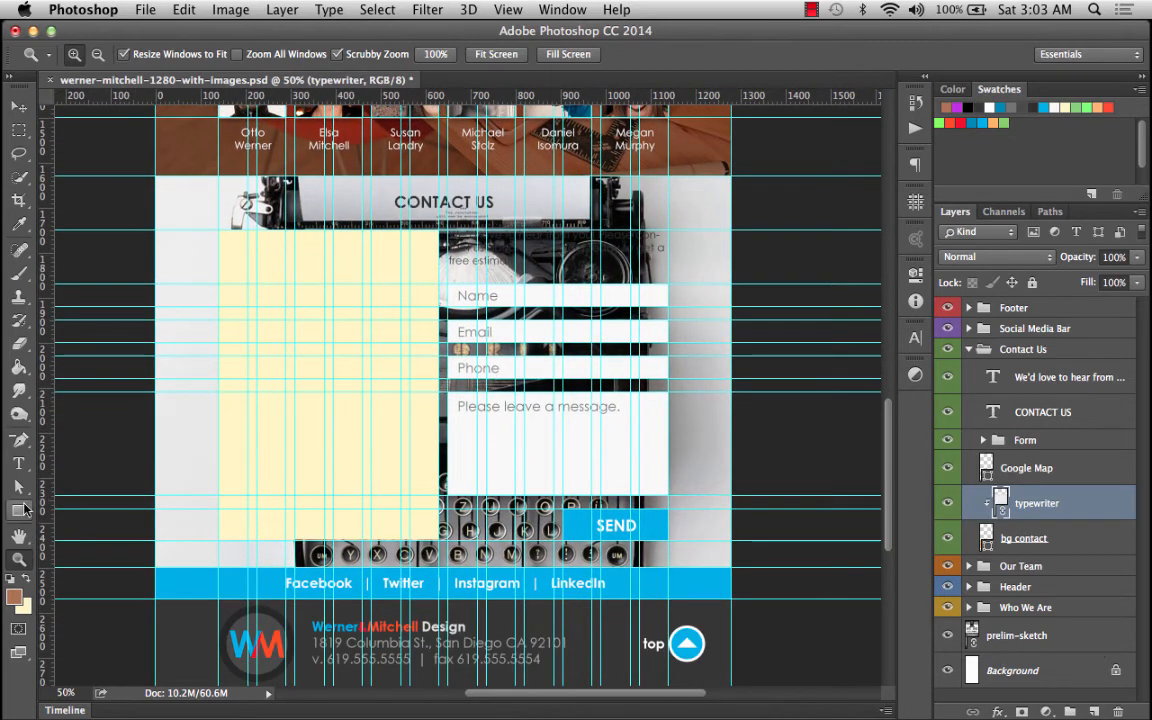
{"action": "key", "text": "u"}
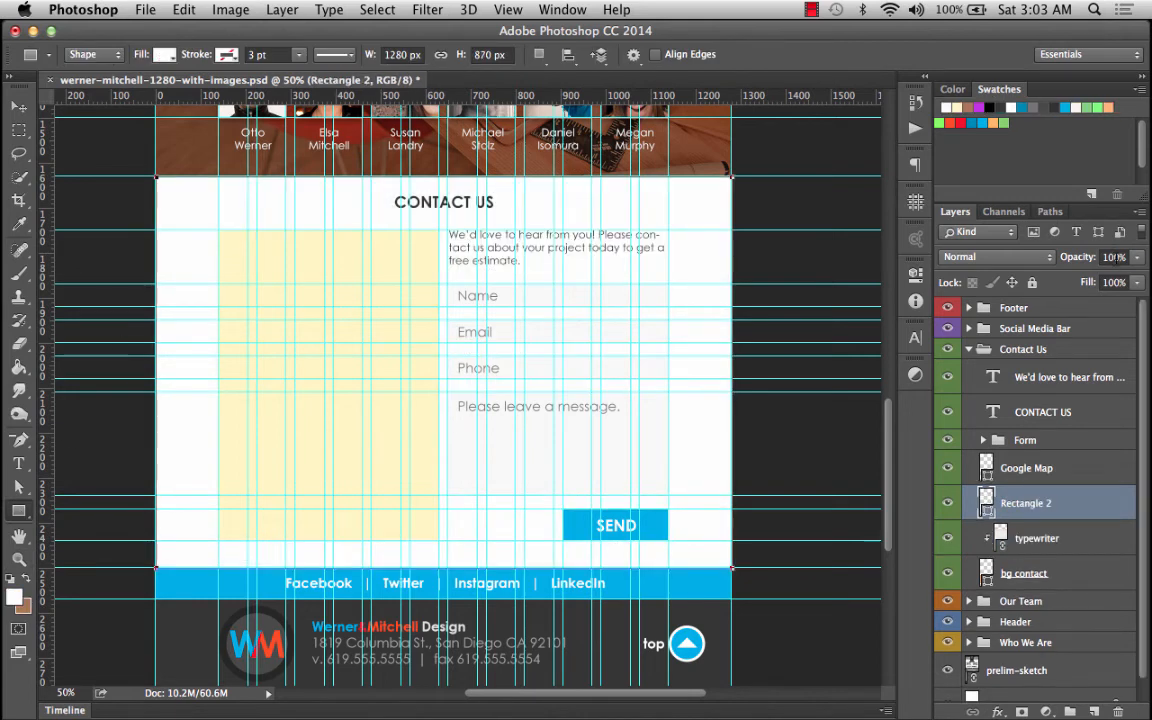
{"action": "left_click", "coordinate": [1115, 257]}
{"action": "type", "text": "70"}
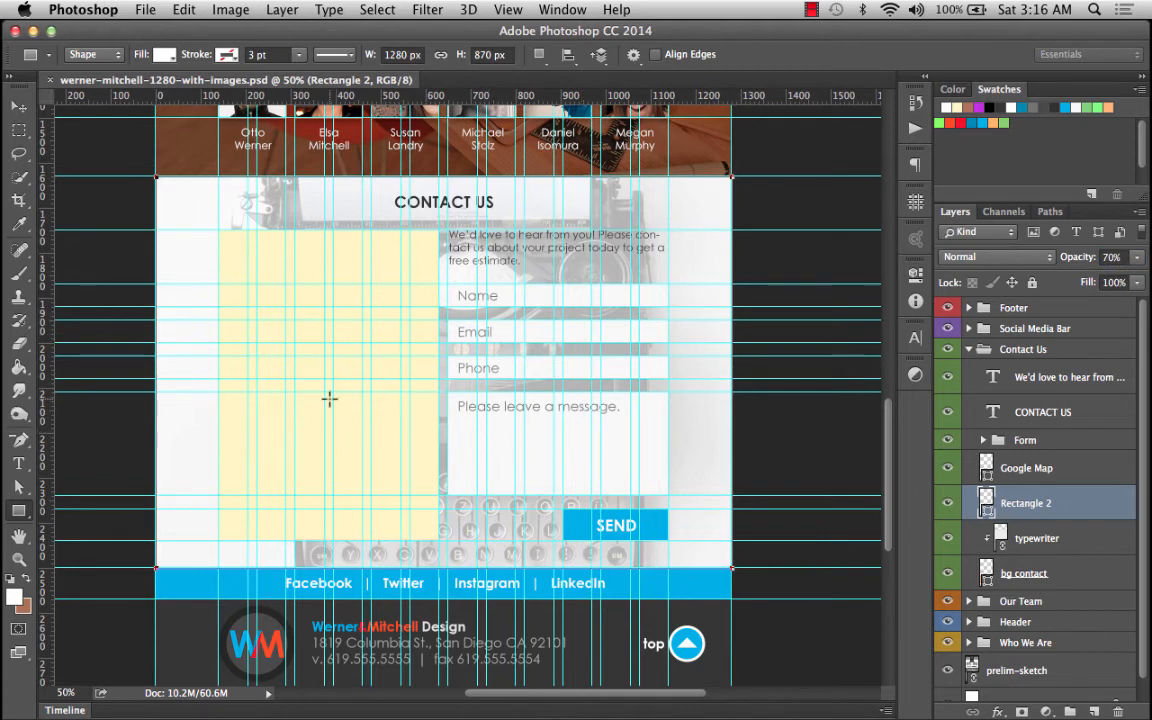
Place google-map-screenshot from the resource image files folder as a linked image above the Google Map layer.
{"action": "left_click", "coordinate": [145, 10]}
{"action": "left_click", "coordinate": [1028, 474]}
{"action": "left_click", "coordinate": [145, 10]}
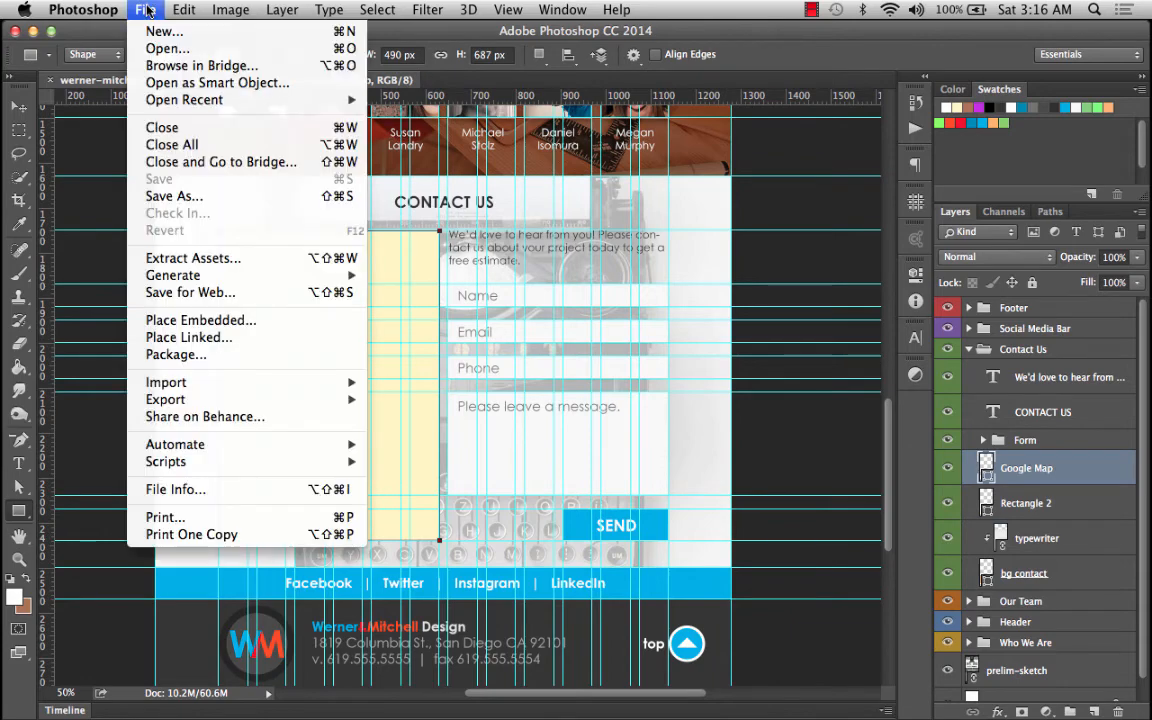
{"action": "left_click", "coordinate": [221, 343]}
{"action": "left_click", "coordinate": [323, 82]}
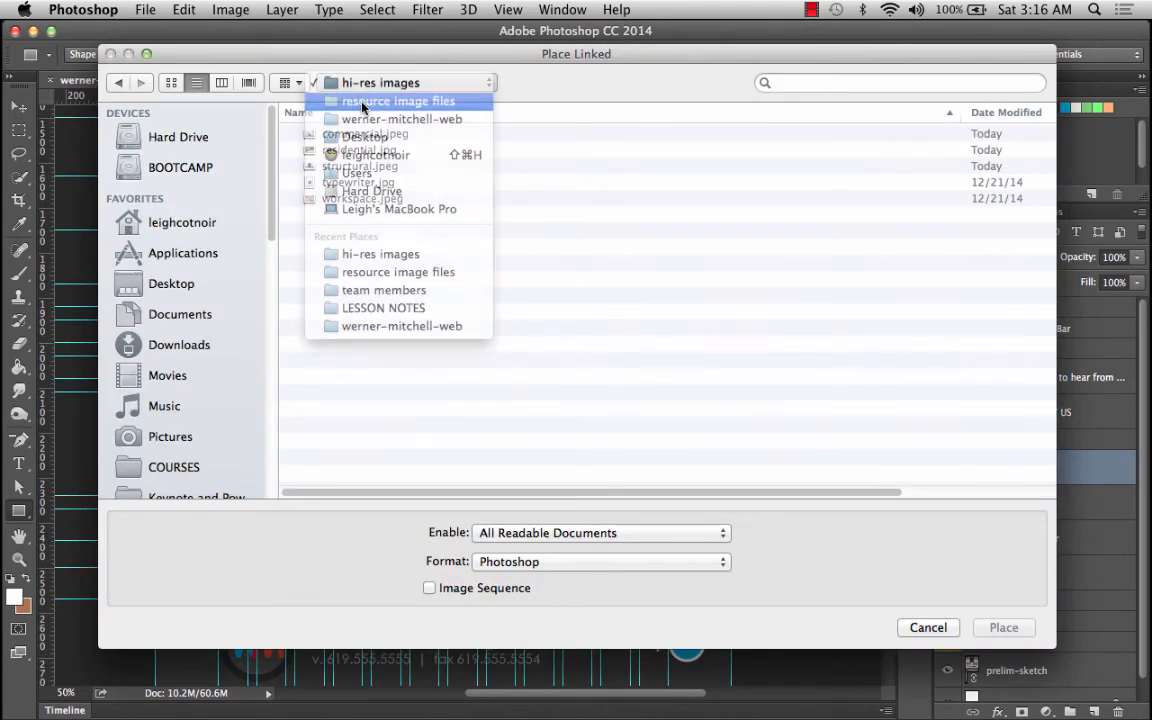
{"action": "left_click", "coordinate": [363, 104]}
{"action": "left_click", "coordinate": [352, 149]}
{"action": "left_click", "coordinate": [347, 136]}
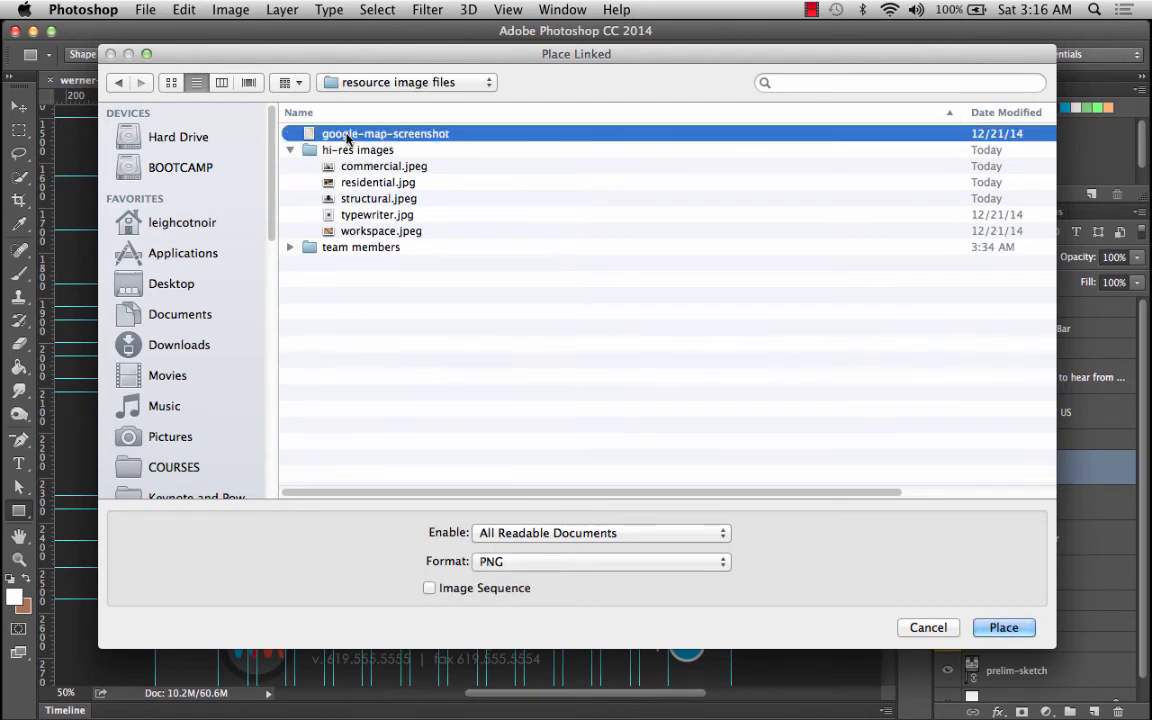
{"action": "key", "text": "Return"}
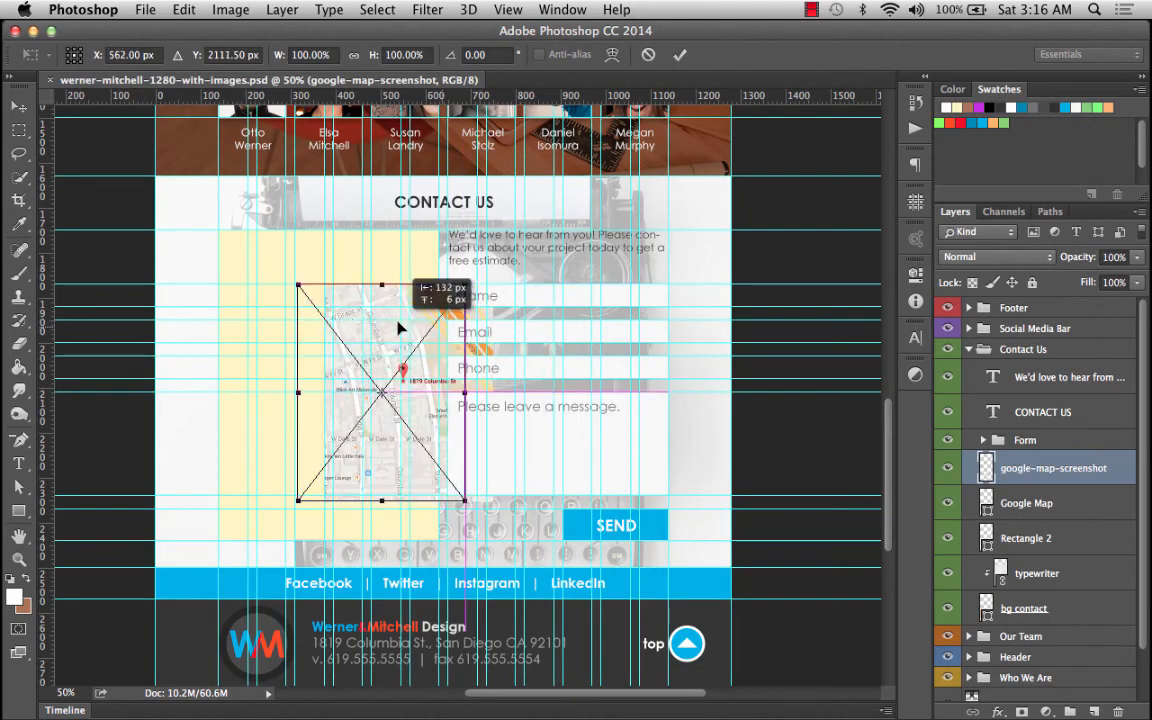
Move and scale the map screenshot to about 143% over the left column, then clip it to the Google Map shape.
{"action": "left_click_drag", "start_coordinate": [398, 327], "coordinate": [315, 273]}
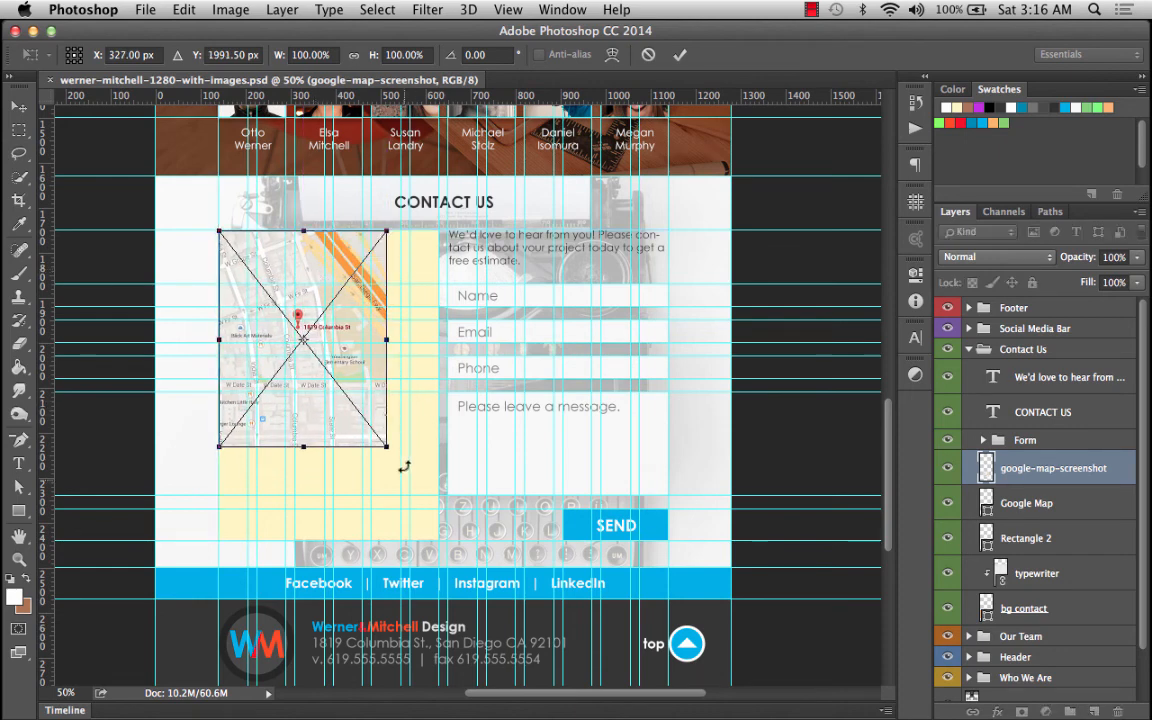
{"action": "left_click_drag", "start_coordinate": [387, 448], "coordinate": [440, 553]}
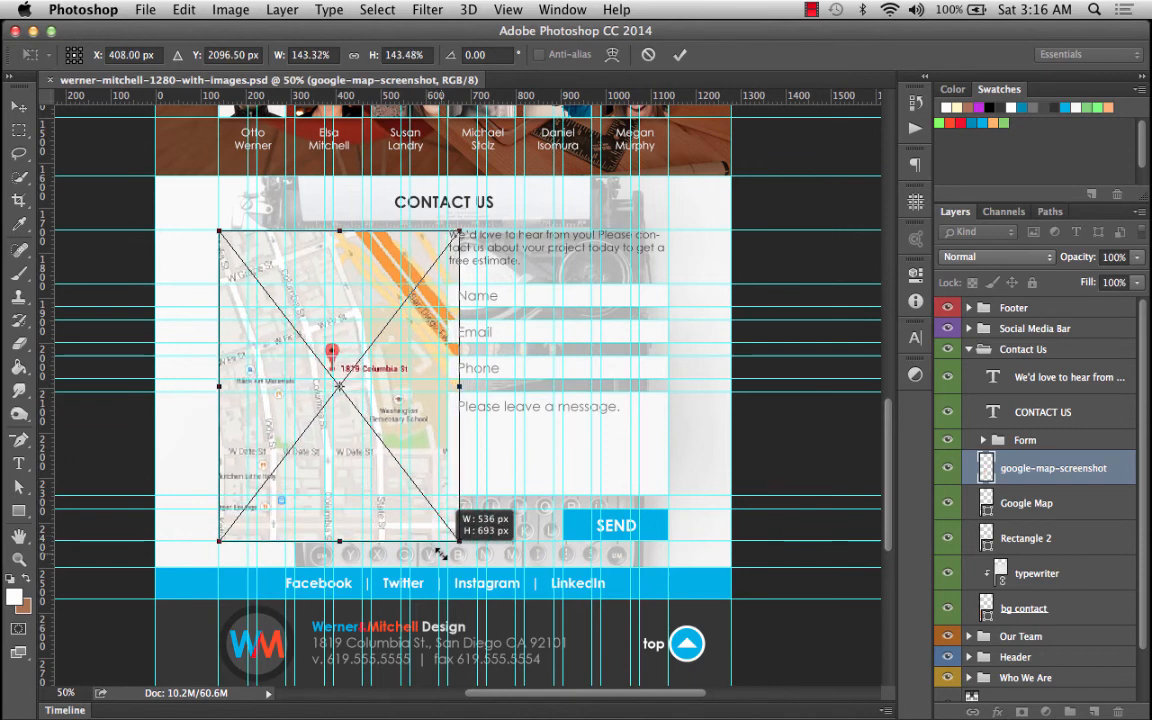
{"action": "key", "text": "shift+Left"}
{"action": "key", "text": "shift+Left"}
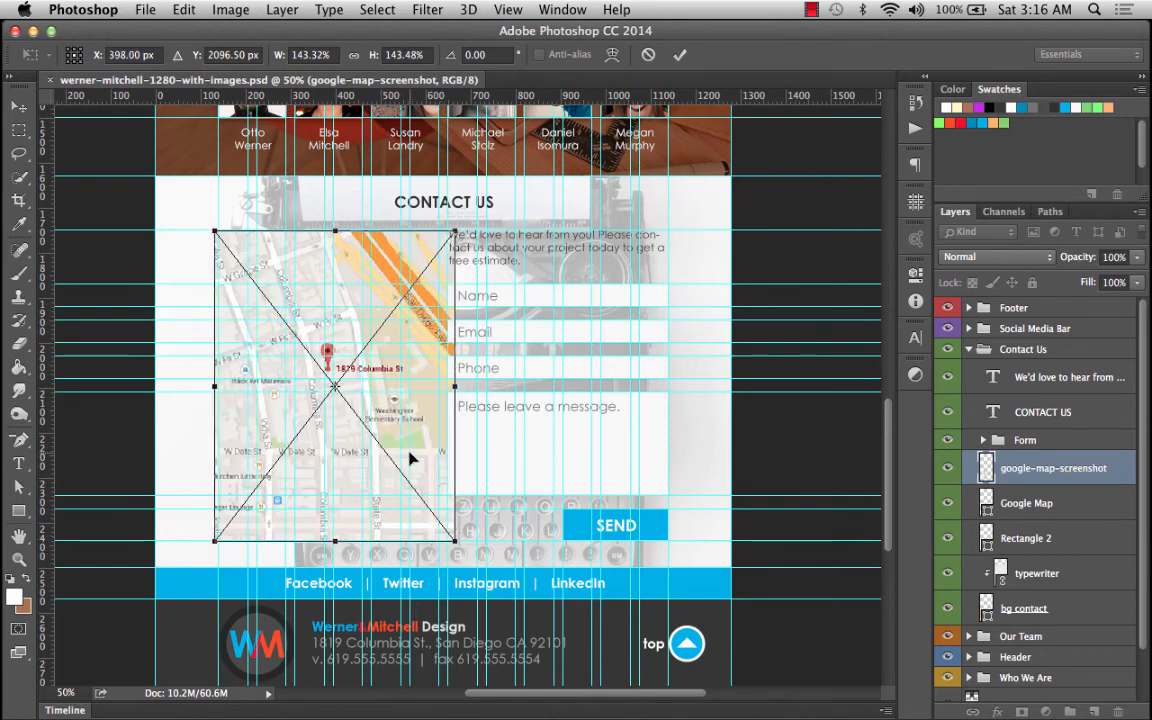
{"action": "key", "text": "Return"}
{"action": "left_click", "coordinate": [1053, 485], "text": "alt"}
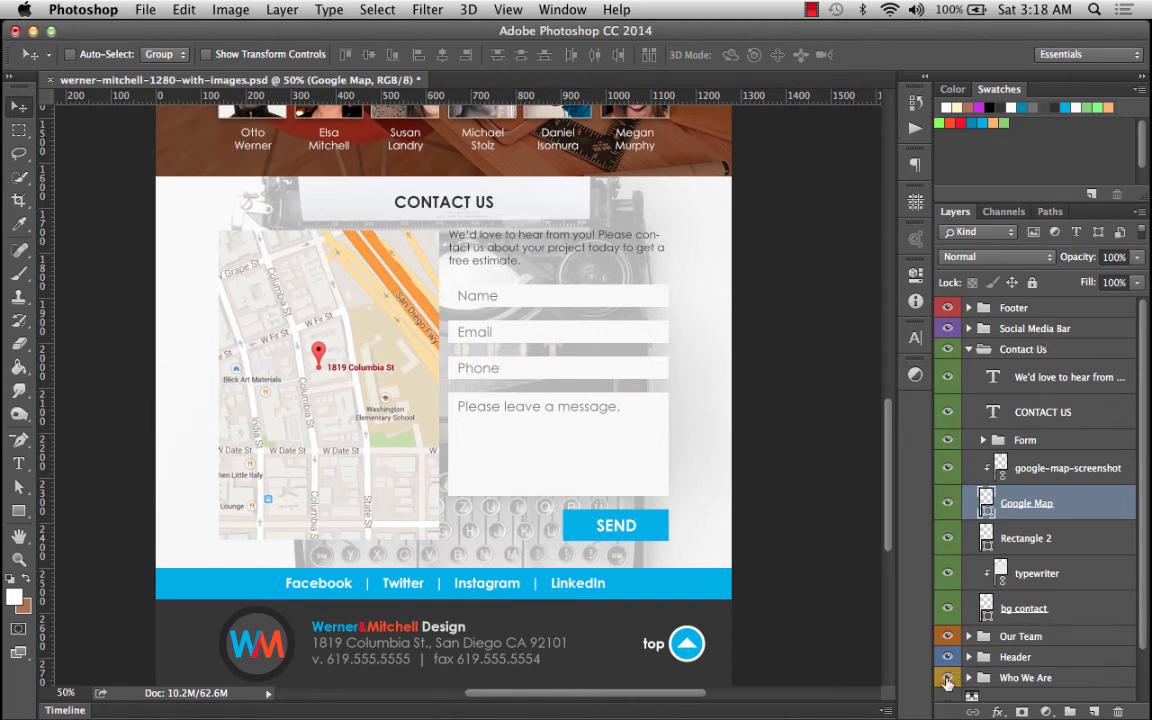
Copy the layer style of the residential gallery layer inside the Who We Are group.
{"action": "left_click", "coordinate": [967, 678]}
{"action": "scroll", "coordinate": [1078, 592], "scroll_direction": "down", "scroll_amount": 5}
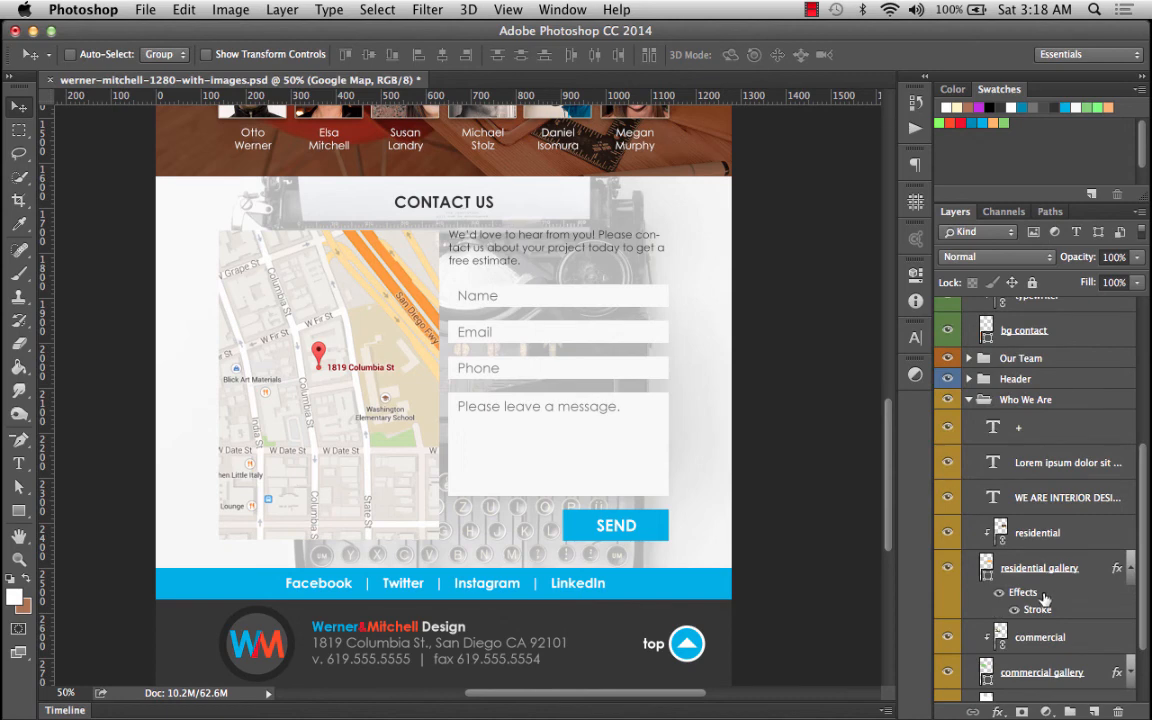
{"action": "left_click", "coordinate": [1030, 594]}
{"action": "right_click", "coordinate": [1030, 597]}
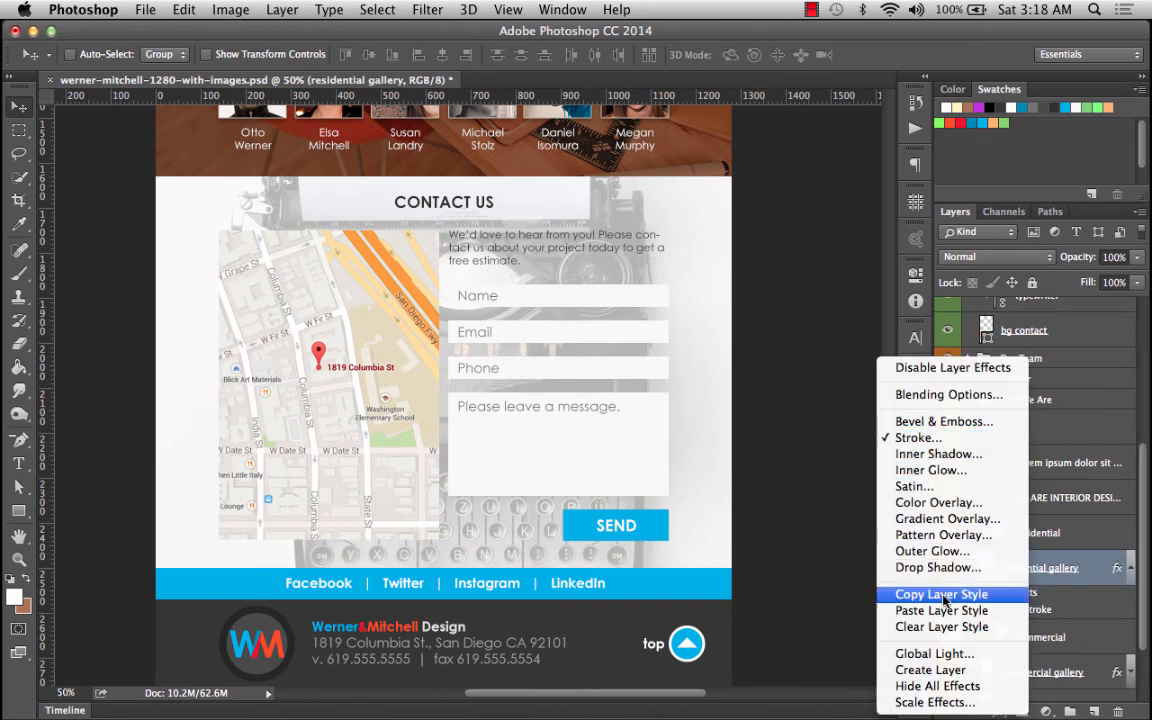
{"action": "left_click", "coordinate": [905, 594]}
Paste the copied layer style onto the Google Map layer.
{"action": "scroll", "coordinate": [1005, 502], "scroll_direction": "up", "scroll_amount": 3}
{"action": "scroll", "coordinate": [1005, 502], "scroll_direction": "up", "scroll_amount": 2}
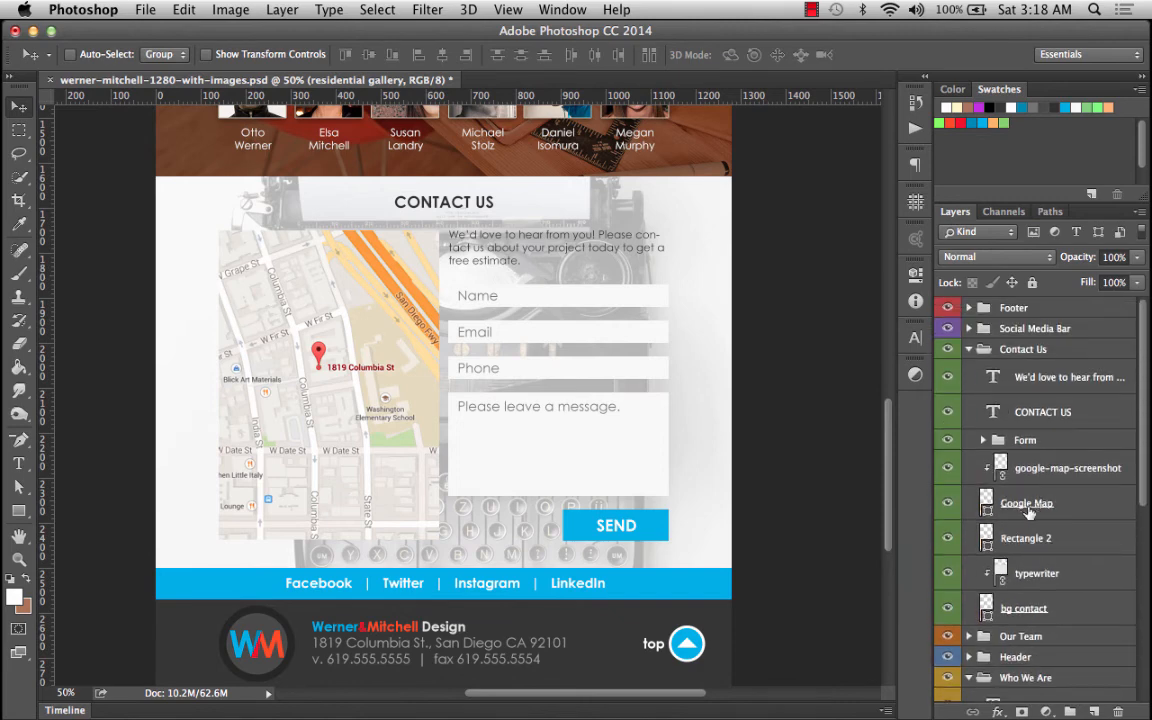
{"action": "left_click", "coordinate": [1029, 504]}
{"action": "right_click", "coordinate": [1029, 504]}
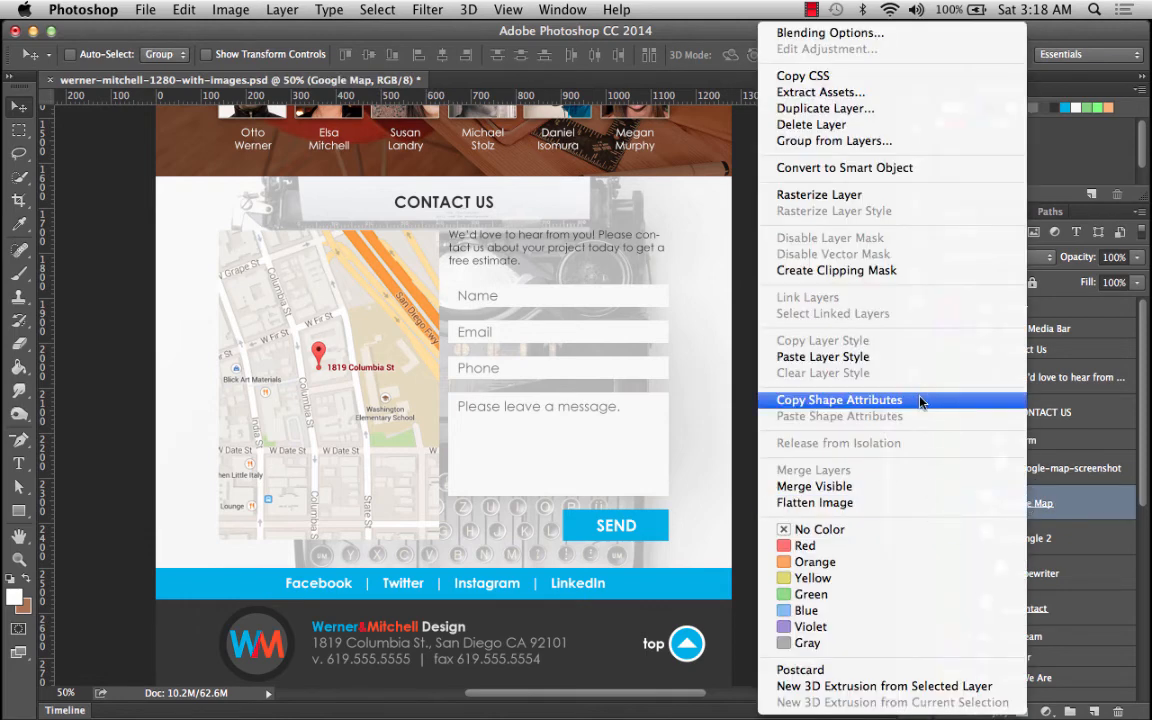
{"action": "left_click", "coordinate": [907, 358]}
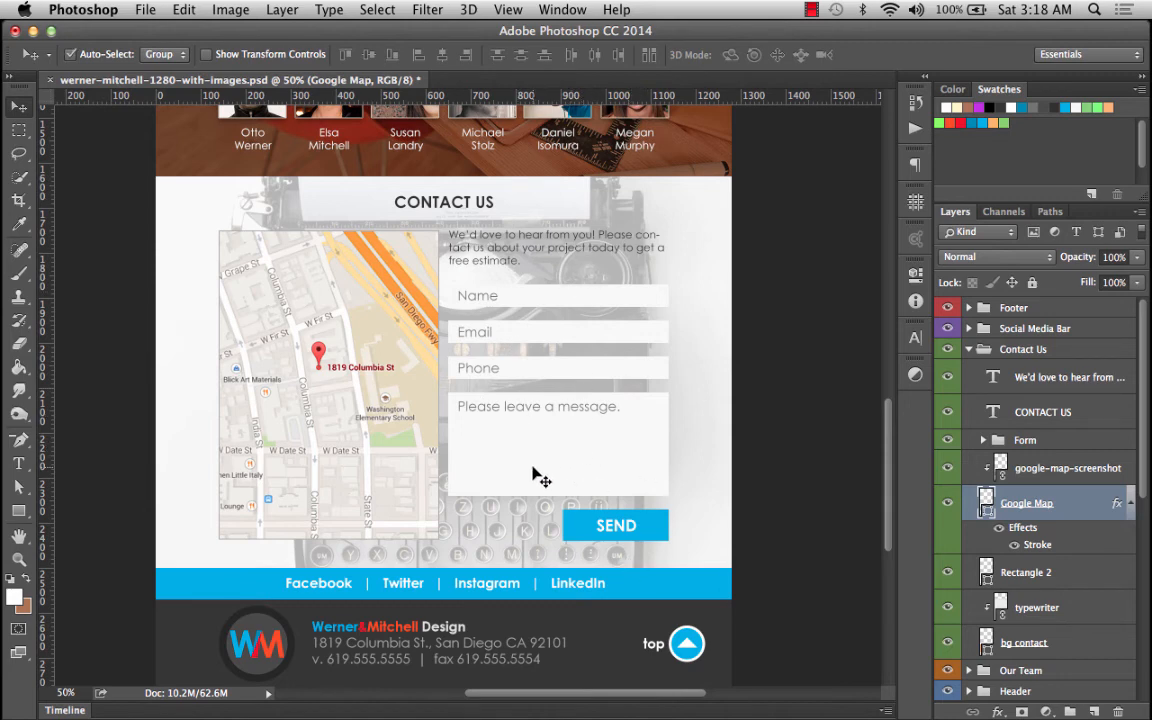
Apply a 6 px inside stroke in the Layer Style of the form – SEND layer.
{"action": "left_click", "coordinate": [586, 292], "text": "super"}
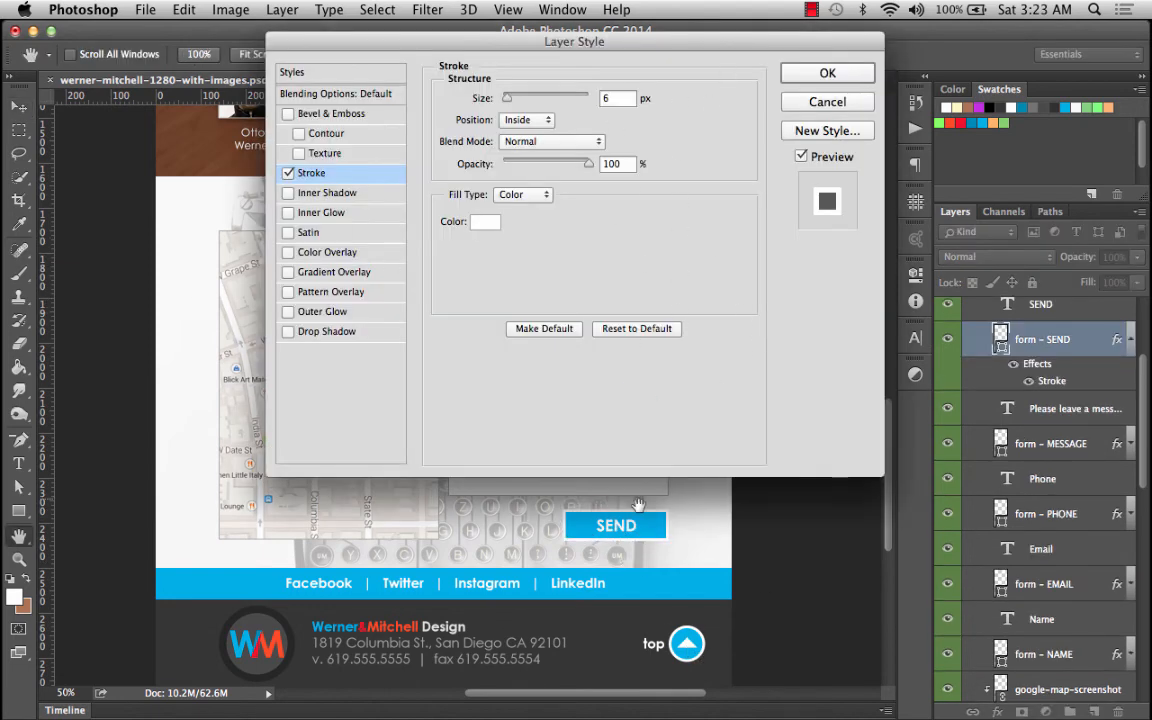
{"action": "left_click", "coordinate": [831, 73]}
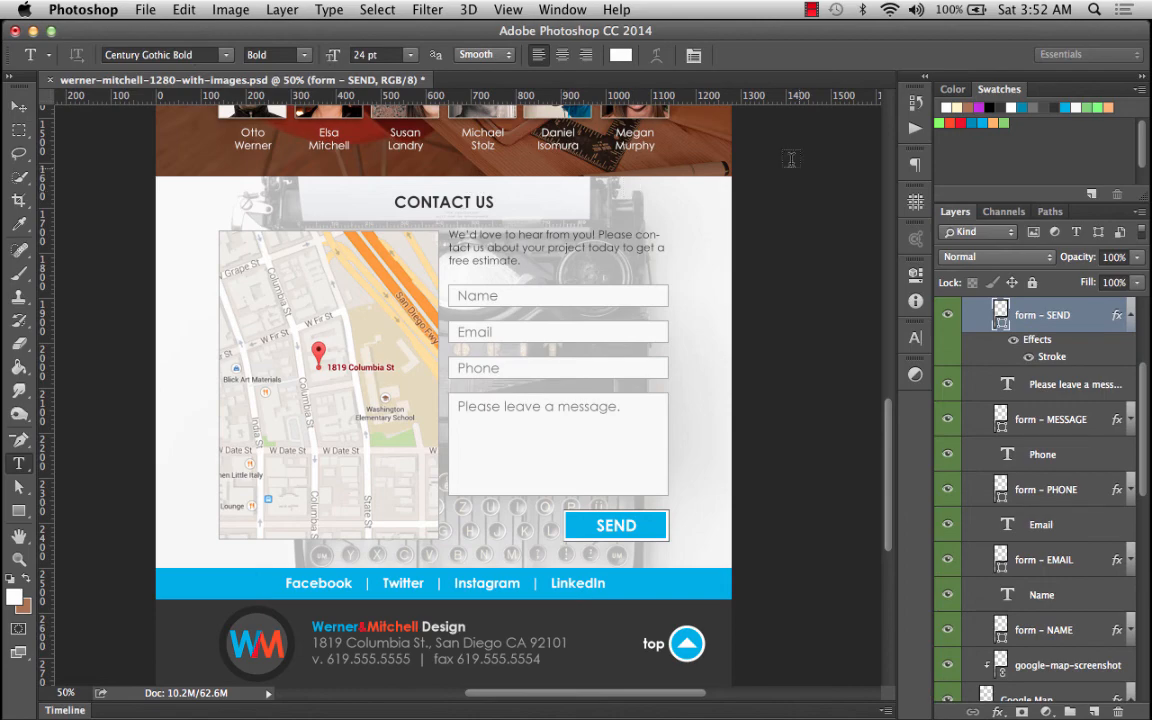
Collapse the Contact Us group in the layers list.
{"action": "scroll", "coordinate": [800, 163], "scroll_direction": "up", "scroll_amount": 15}
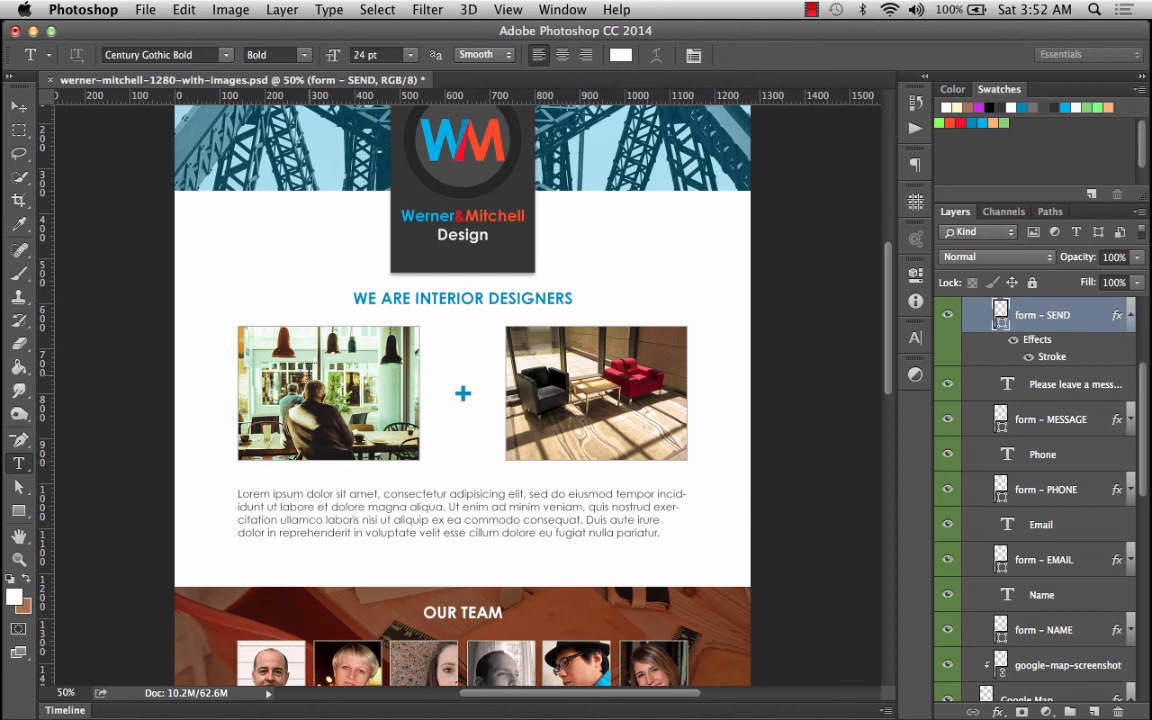
{"action": "scroll", "coordinate": [948, 351], "scroll_direction": "up", "scroll_amount": 3}
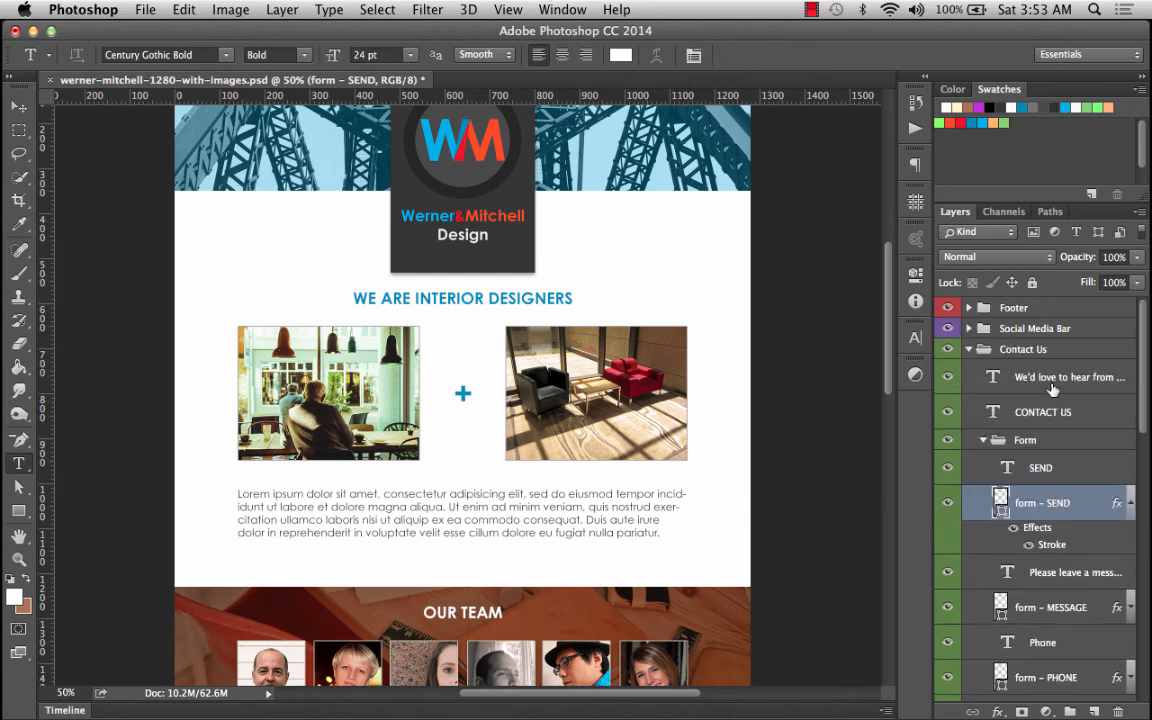
{"action": "left_click", "coordinate": [968, 350]}
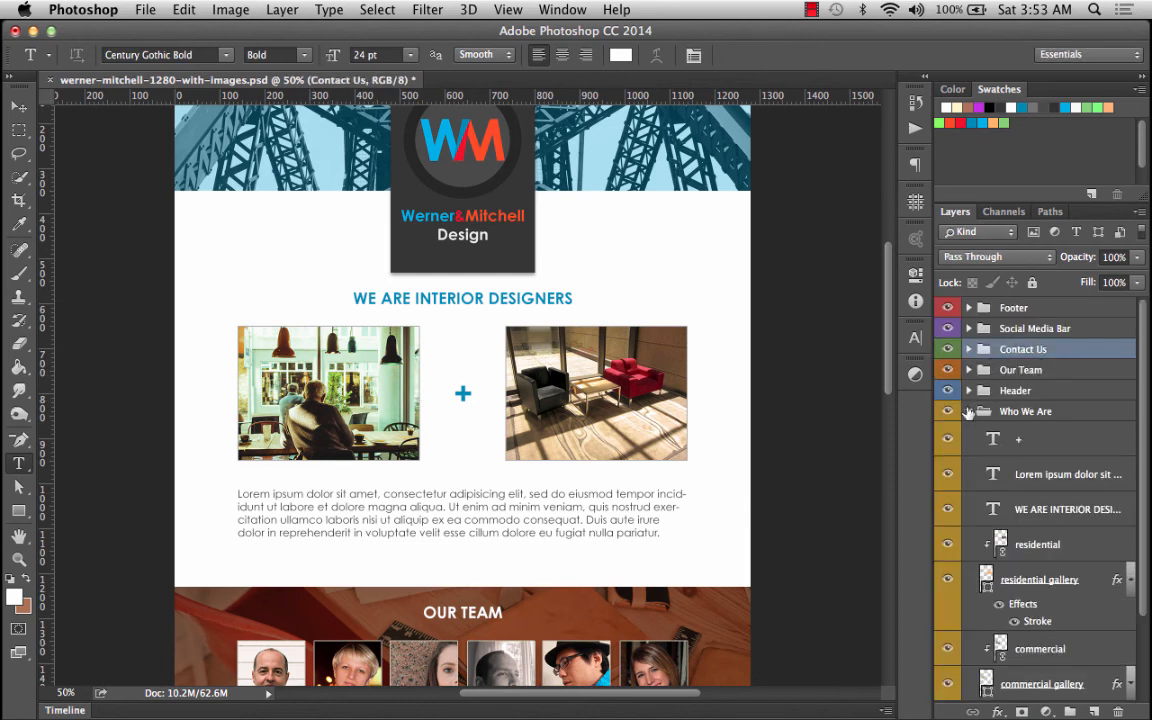
Draw a dark rectangle about 405 px wide above the commercial layer across the commercial image, and set its height to 50 px.
{"action": "left_click", "coordinate": [1015, 411]}
{"action": "left_click", "coordinate": [1010, 430]}
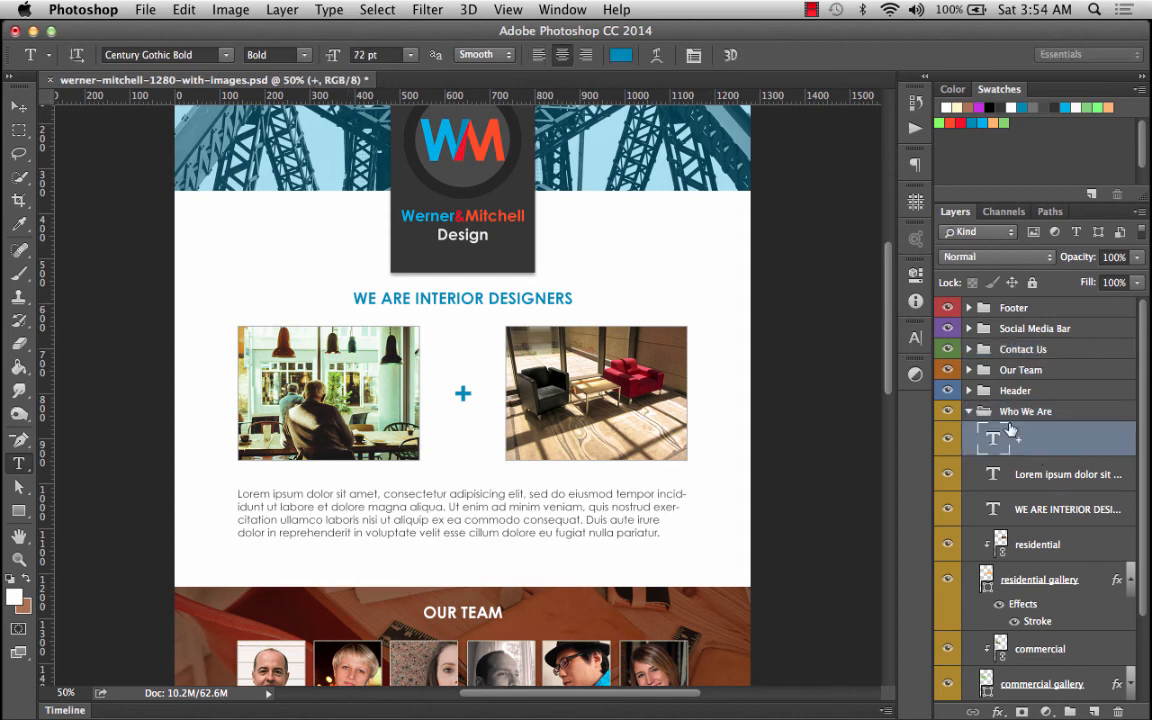
{"action": "scroll", "coordinate": [1010, 430], "scroll_direction": "down", "scroll_amount": 3}
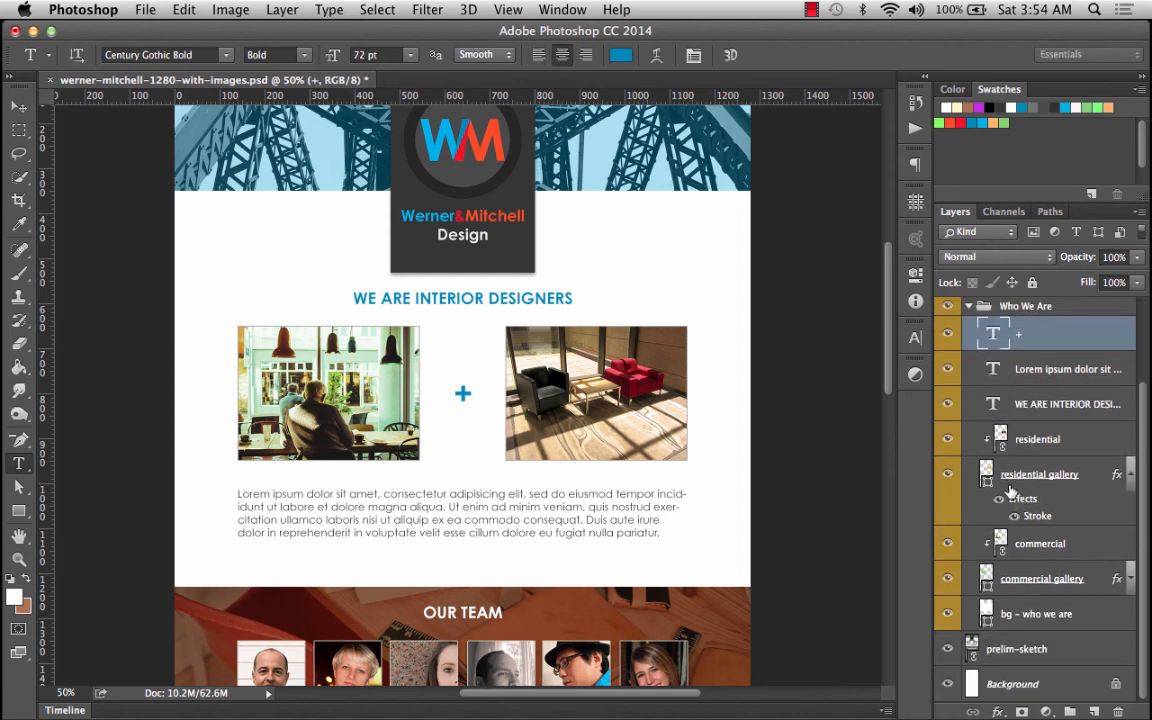
{"action": "left_click", "coordinate": [1040, 578]}
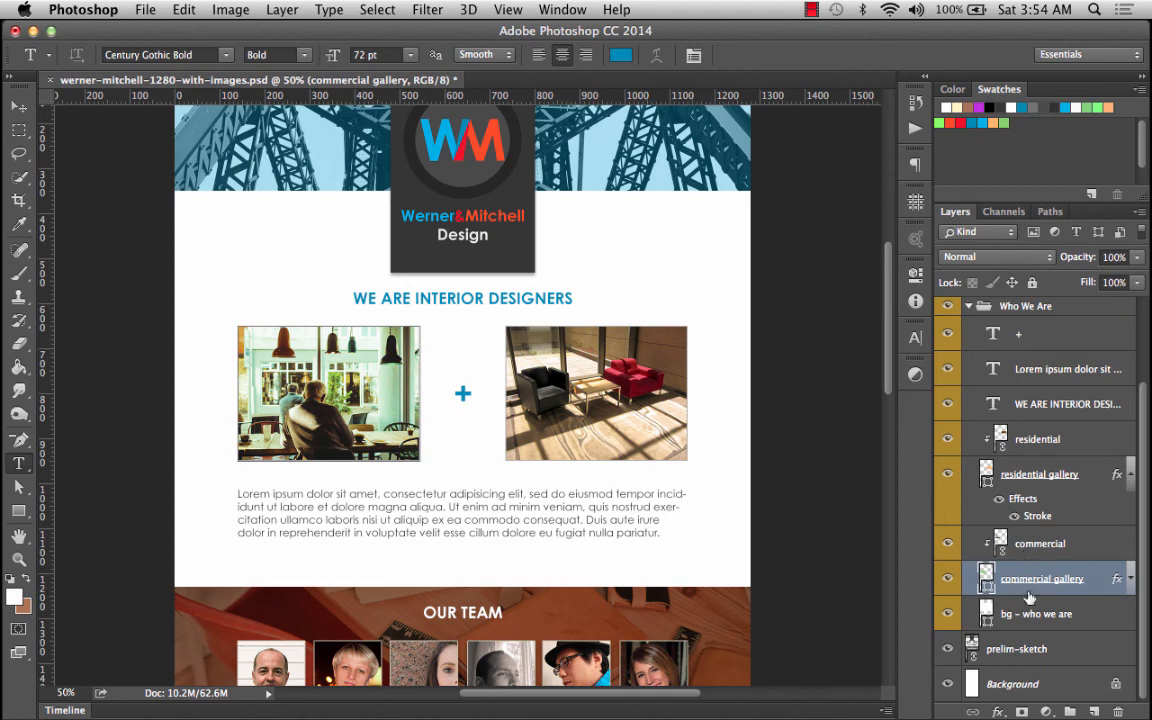
{"action": "left_click", "coordinate": [1026, 544]}
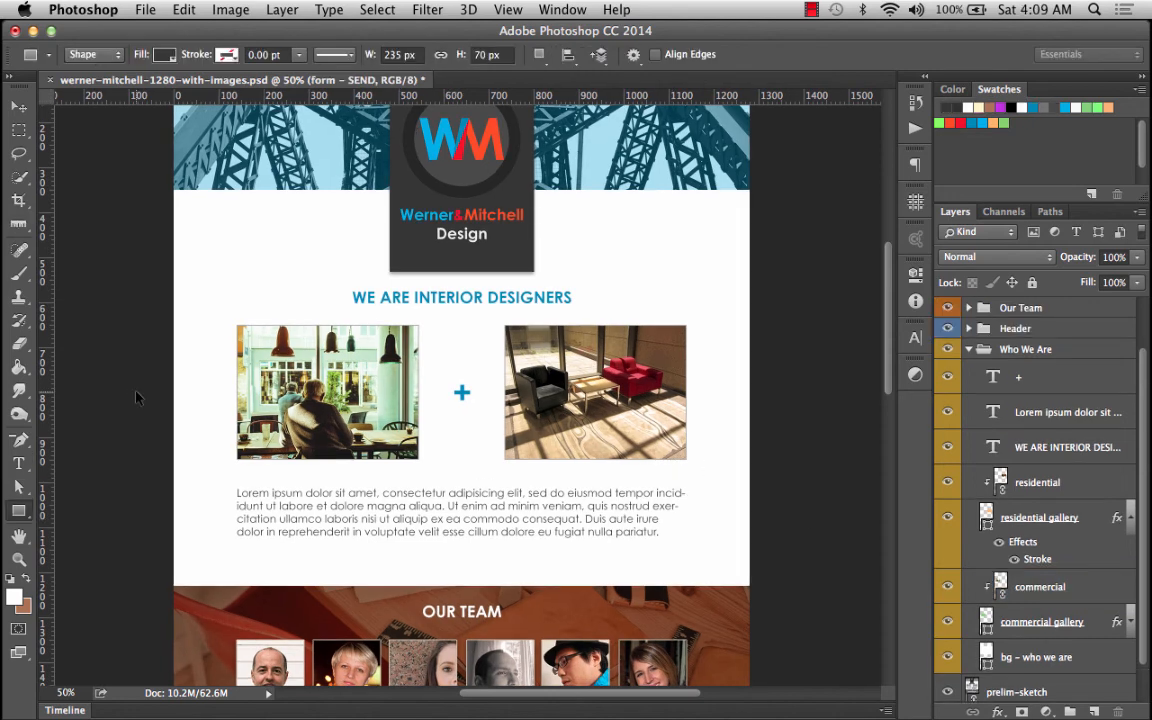
{"action": "key", "text": "super+semicolon"}
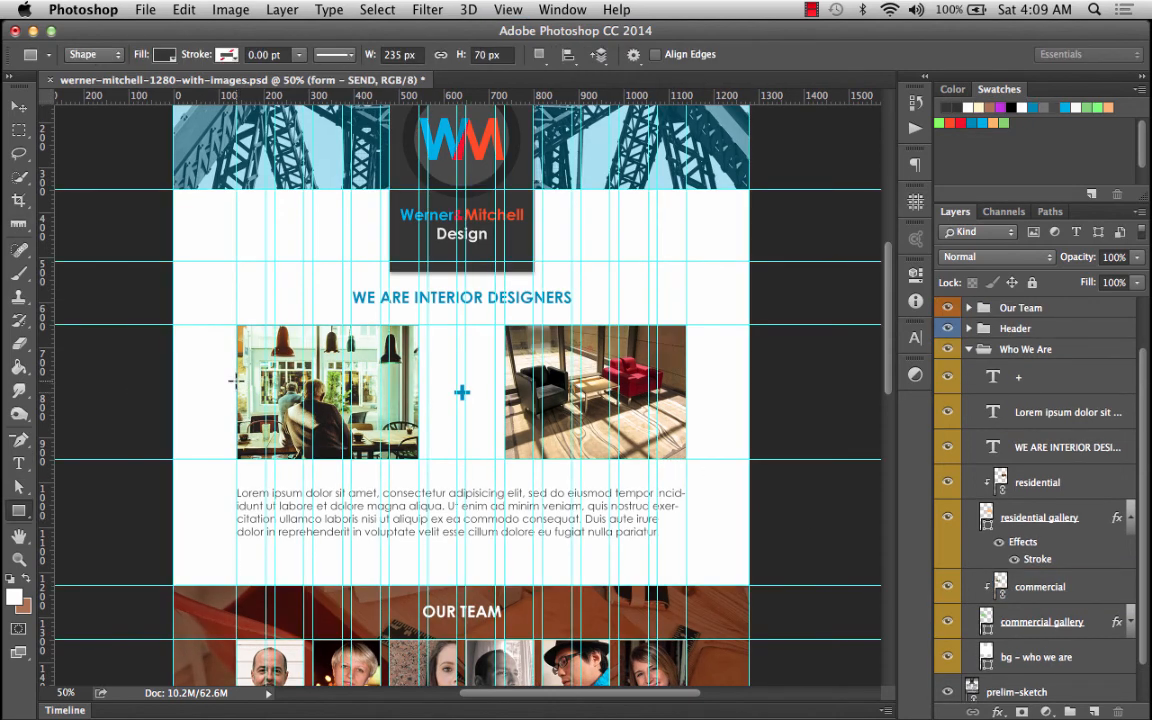
{"action": "left_click_drag", "start_coordinate": [236, 378], "coordinate": [462, 392]}
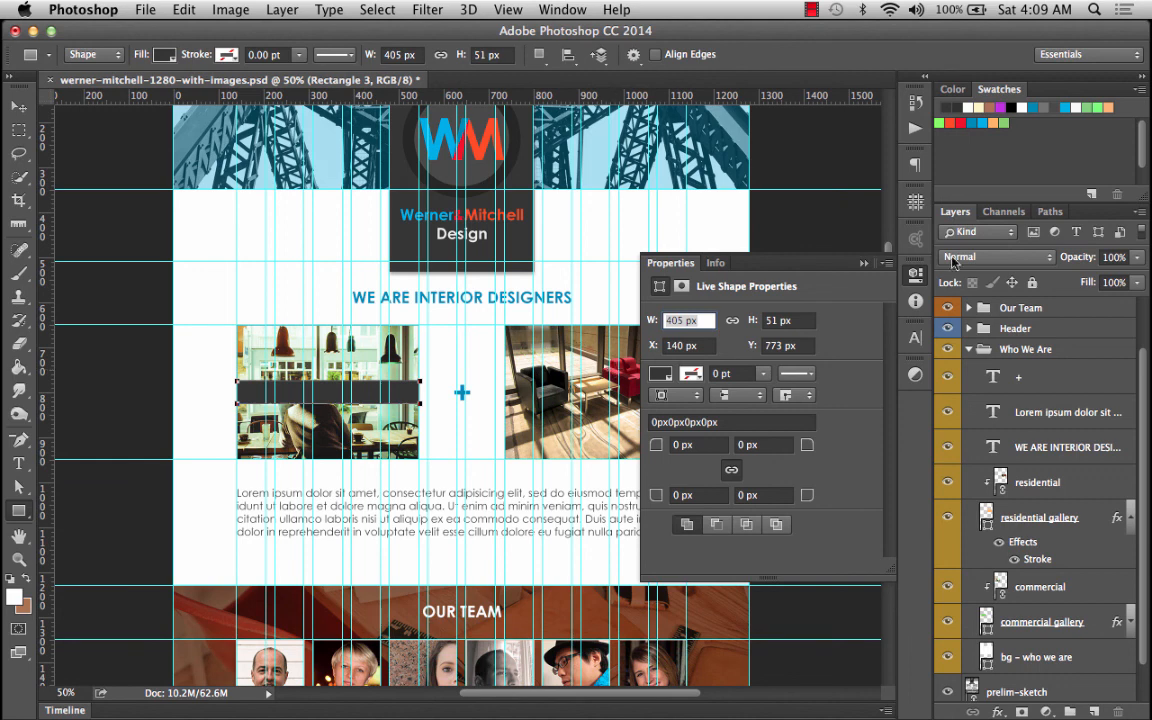
{"action": "left_click", "coordinate": [771, 320]}
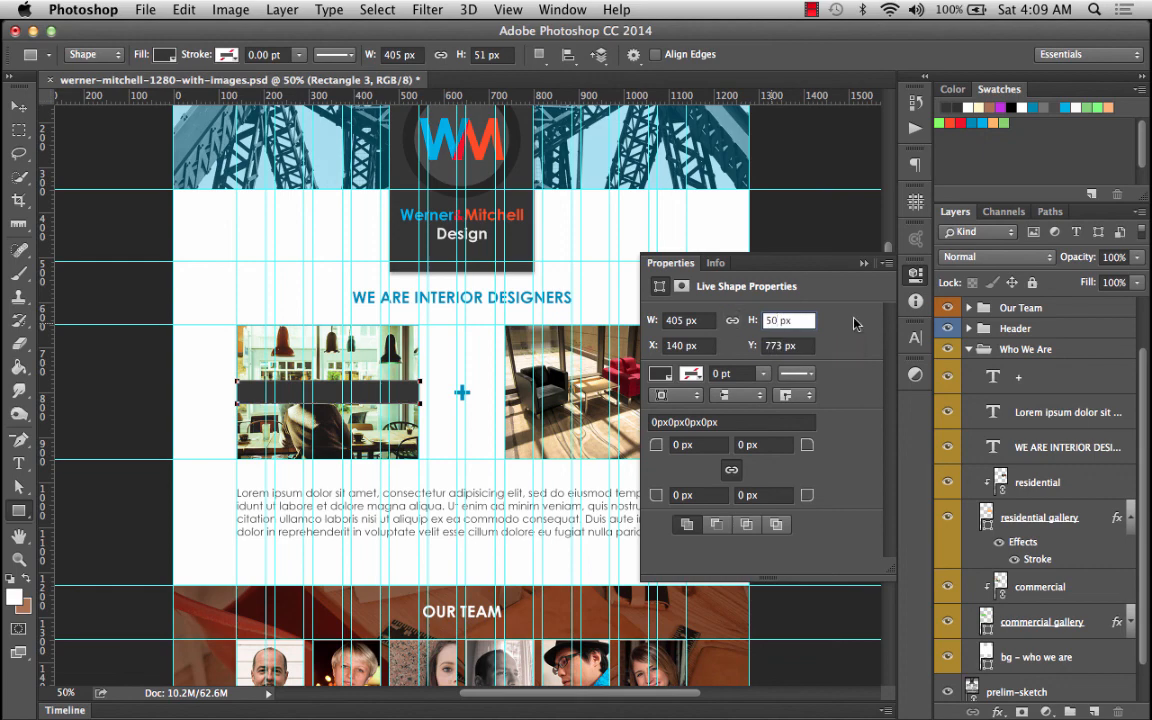
Zoom in and pan to inspect the rectangle's edges against the commercial image.
{"action": "left_click", "coordinate": [18, 559]}
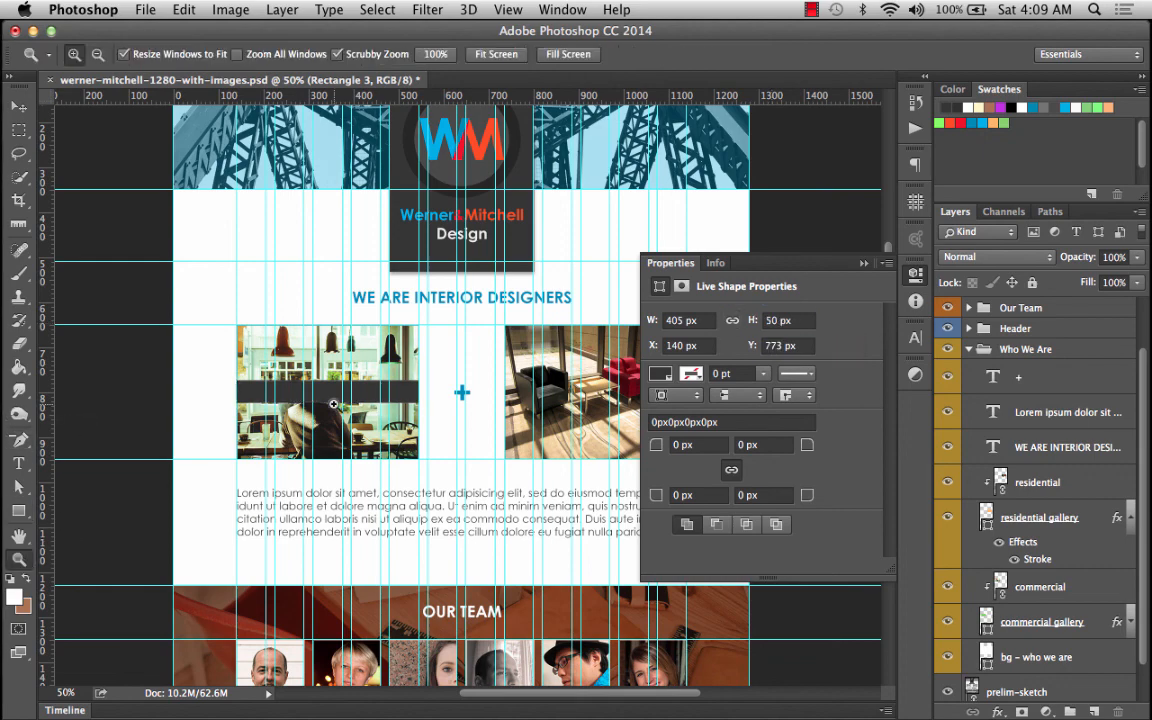
{"action": "left_click", "coordinate": [333, 404]}
{"action": "left_click", "coordinate": [333, 404]}
{"action": "left_click", "coordinate": [333, 404]}
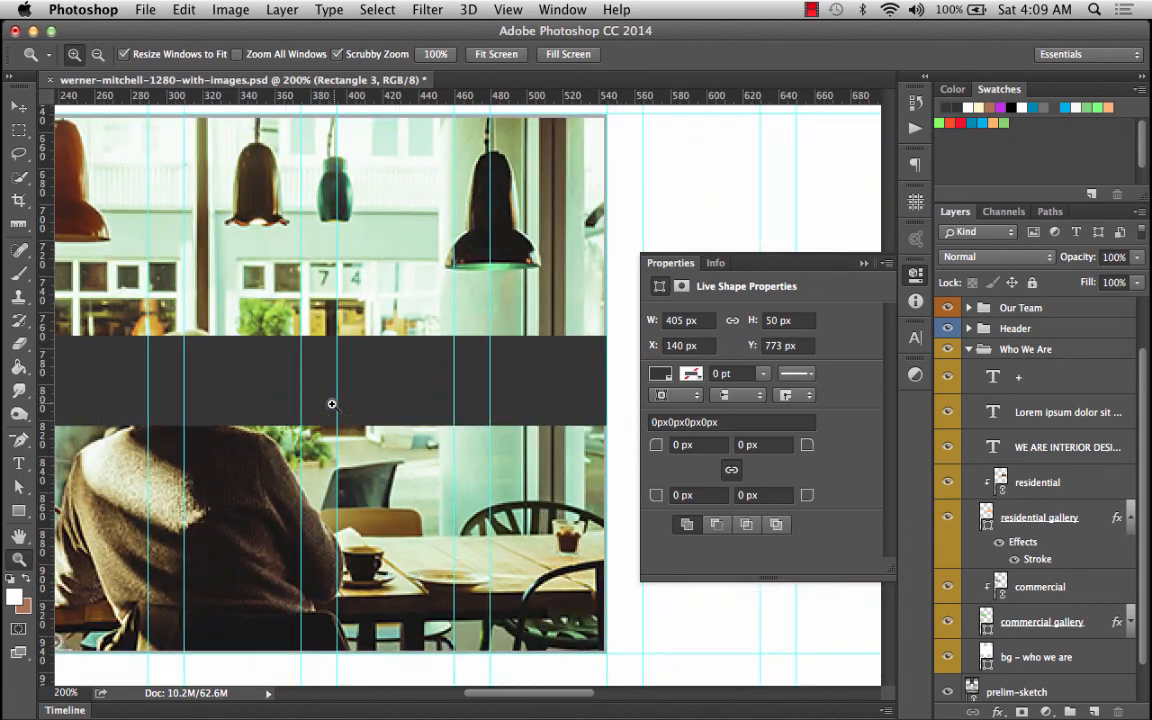
{"action": "scroll", "coordinate": [461, 377], "scroll_direction": "down", "scroll_amount": 3}
{"action": "scroll", "coordinate": [461, 377], "scroll_direction": "left", "scroll_amount": 2}
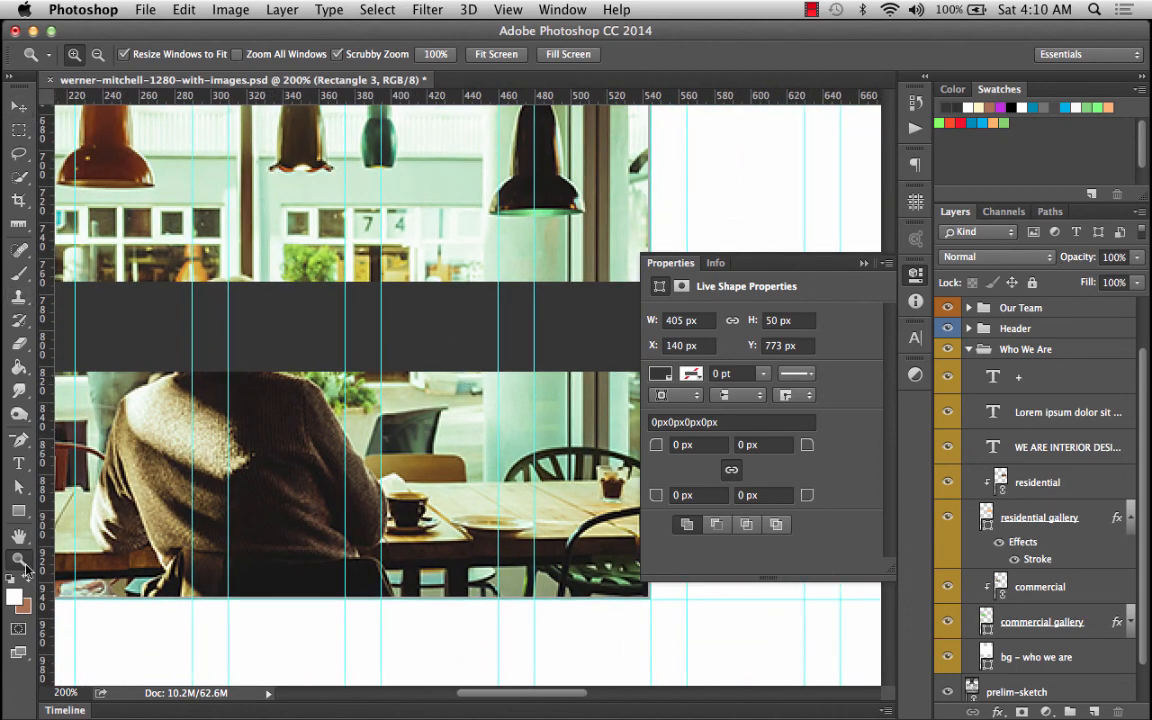
{"action": "left_click", "coordinate": [18, 535]}
{"action": "left_click_drag", "start_coordinate": [549, 364], "coordinate": [313, 443]}
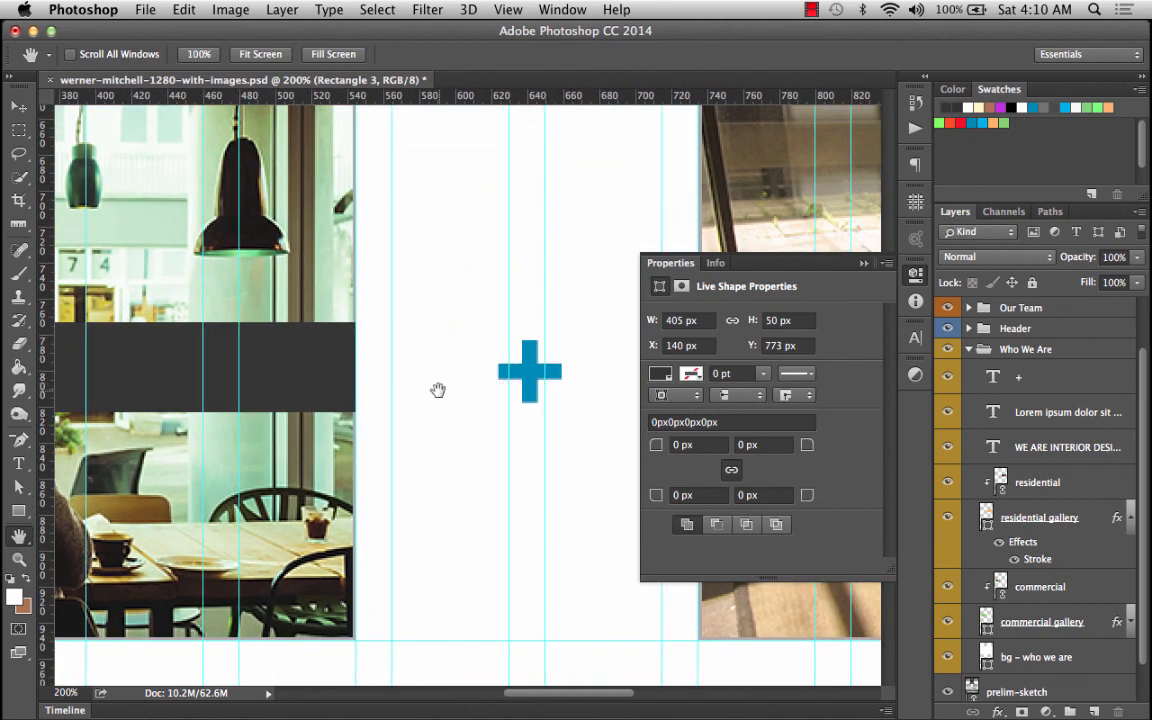
{"action": "left_click", "coordinate": [864, 263]}
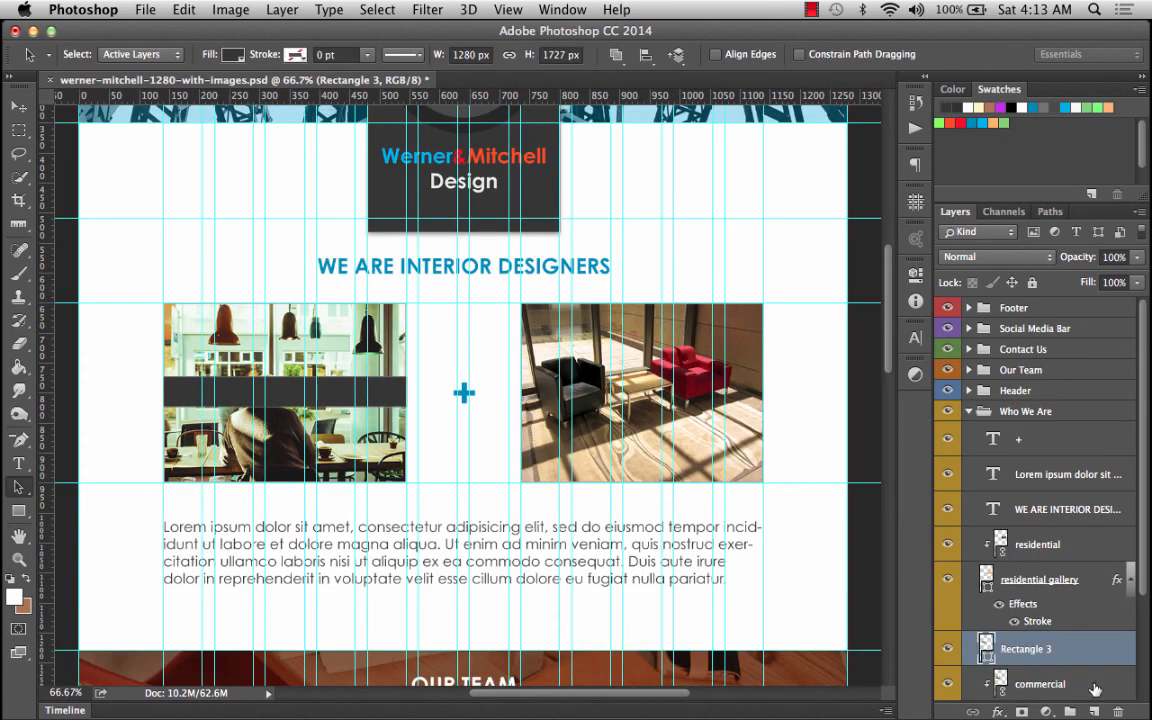
Rename the rectangle layer as comm and hide the guides.
{"action": "double_click", "coordinate": [1025, 650]}
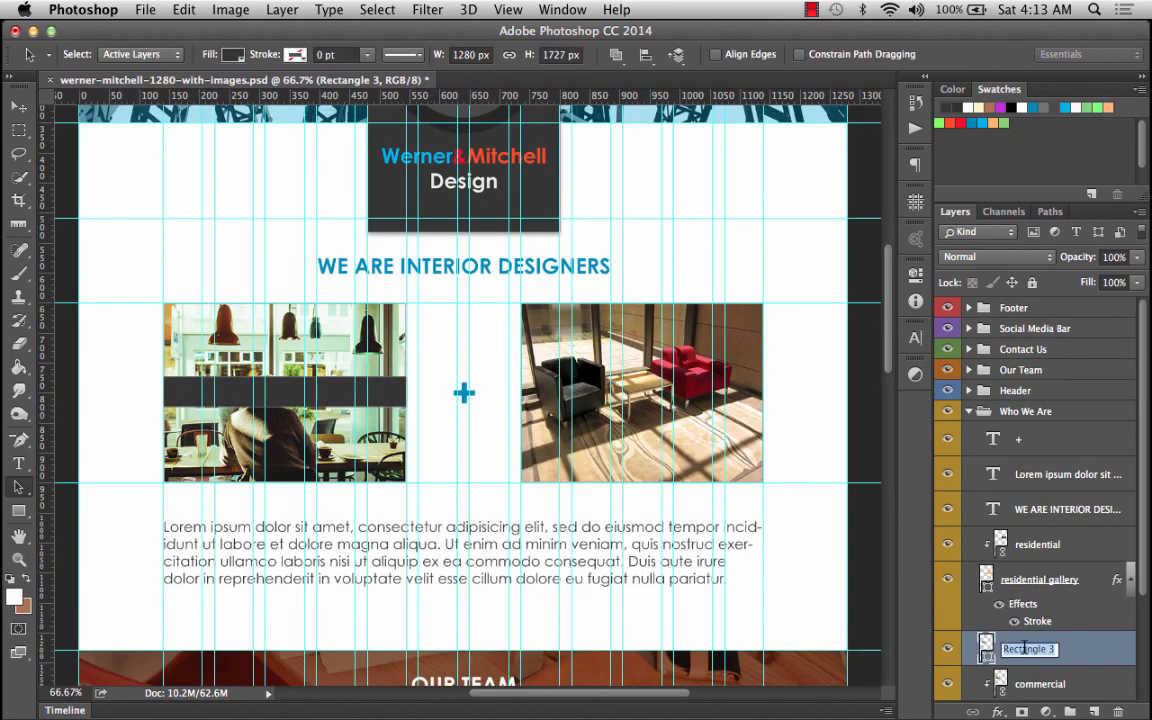
{"action": "type", "text": "comm"}
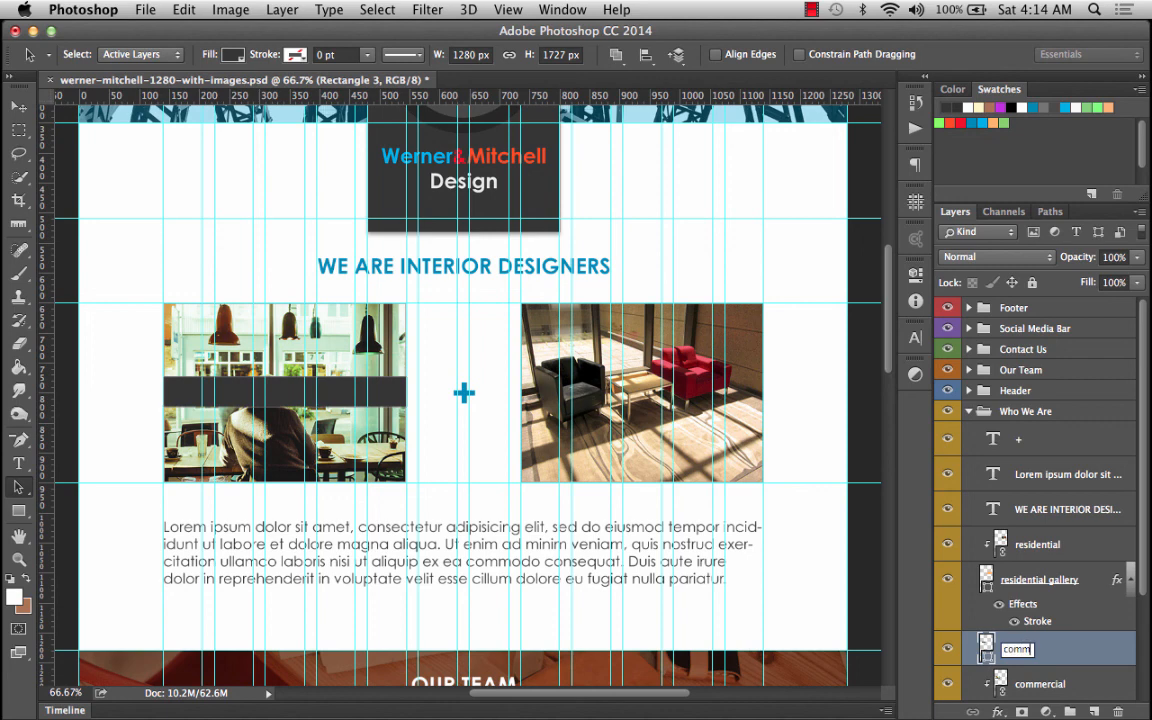
{"action": "key", "text": "Return"}
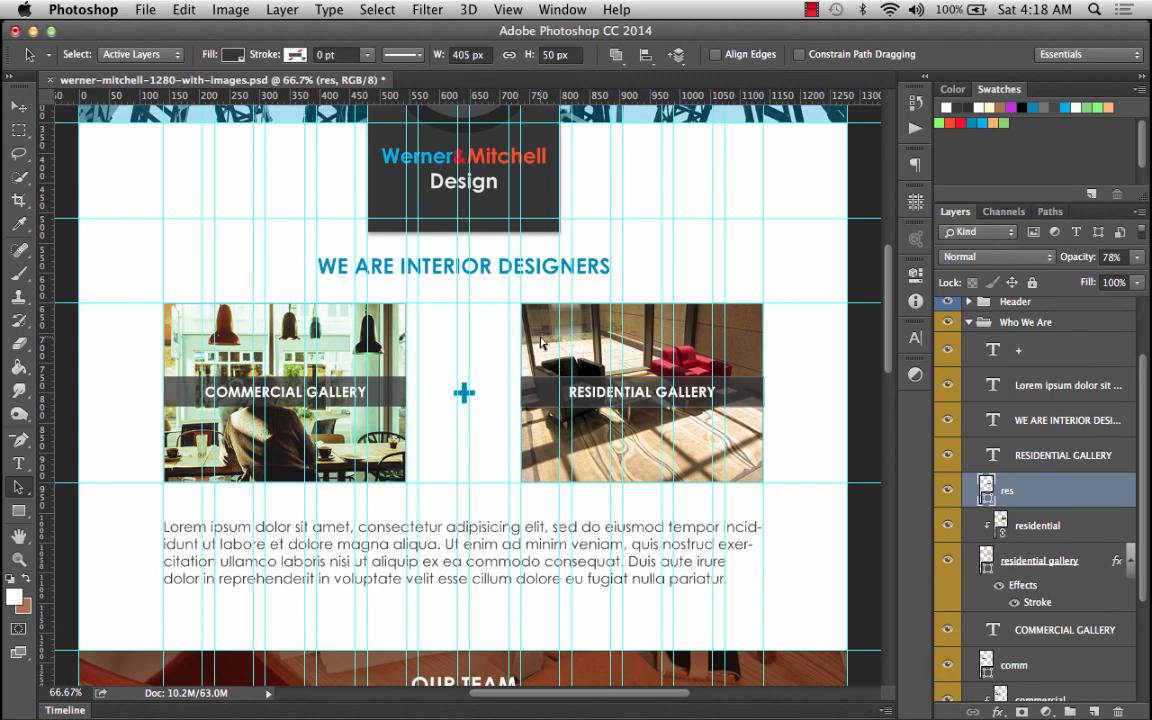
{"action": "key", "text": "super+semicolon"}
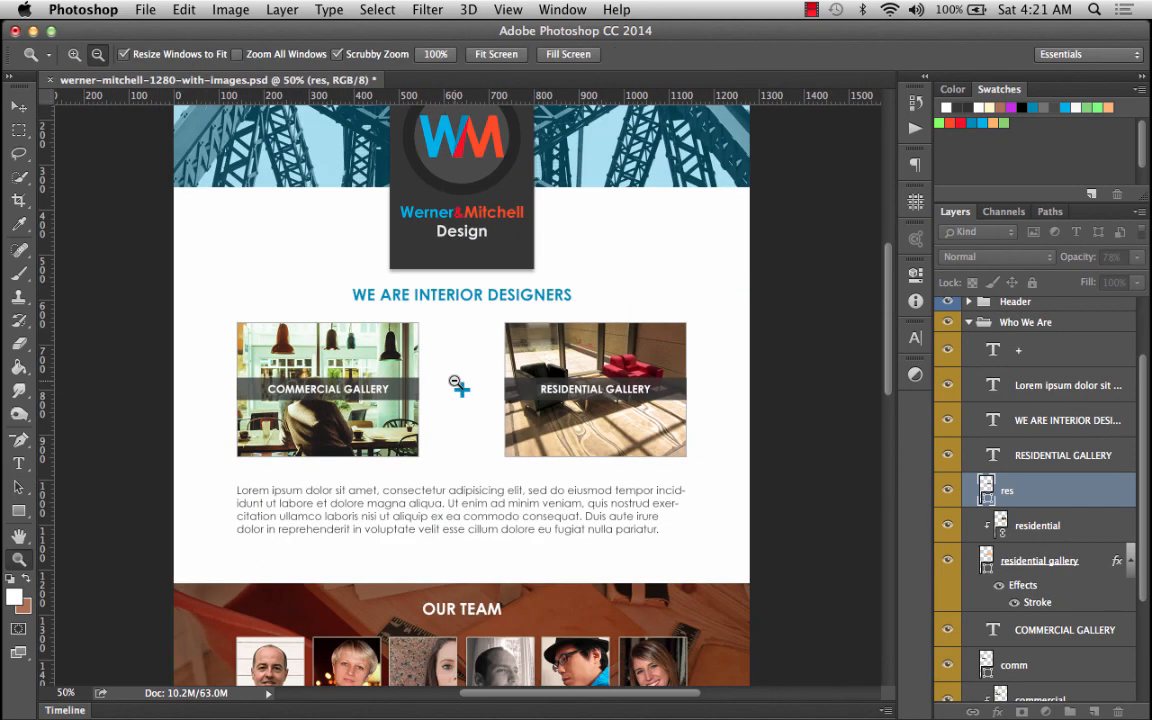
Zoom out to review the whole page layout down to the Contact Us section.
{"action": "left_click", "coordinate": [457, 385], "text": "alt"}
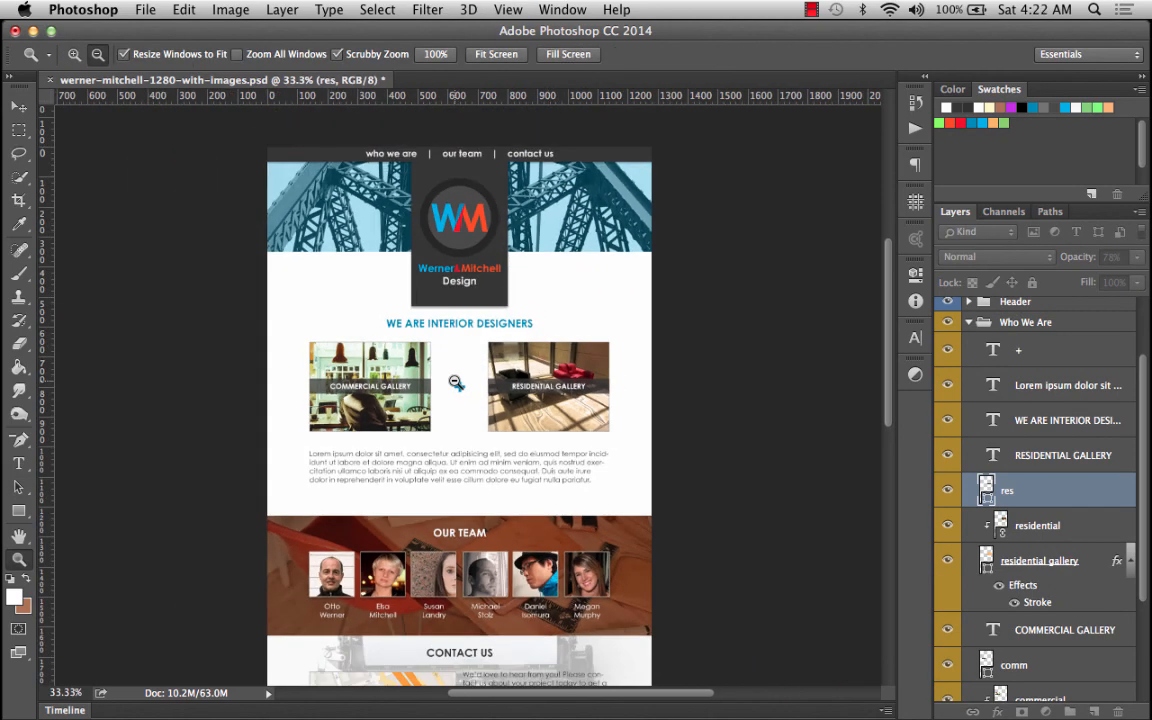
{"action": "scroll", "coordinate": [455, 382], "scroll_direction": "down", "scroll_amount": 4}
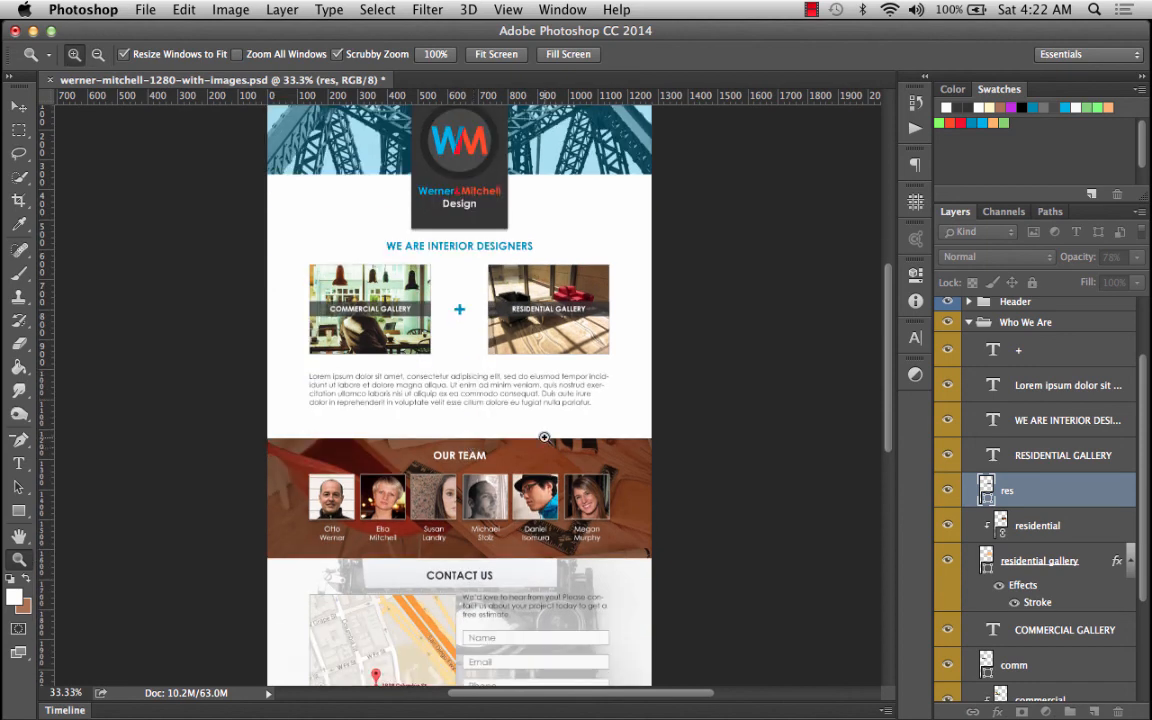